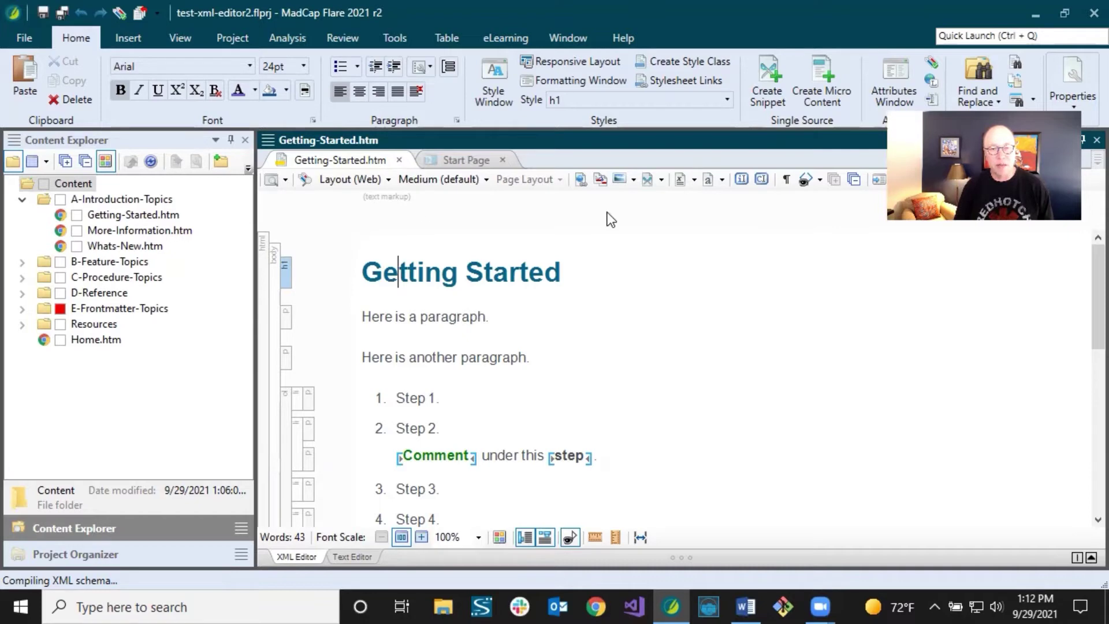
# - Select from the Getting Started heading down through the list, then clear the selection
pyautogui.click(472, 272)
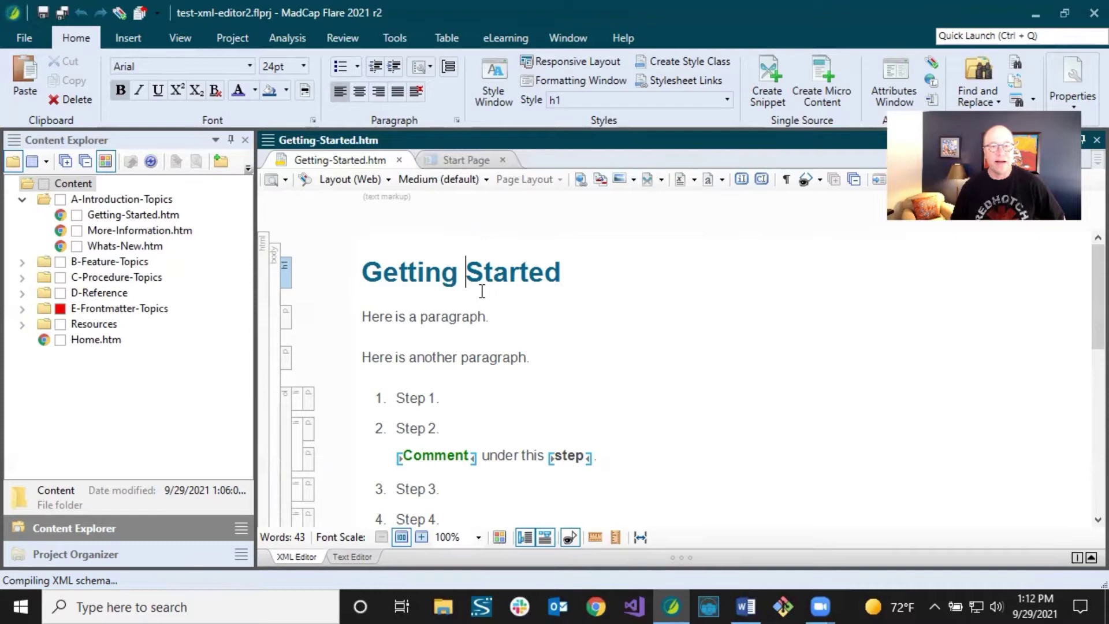
pyautogui.moveTo(383, 275); pyautogui.dragTo(584, 512)
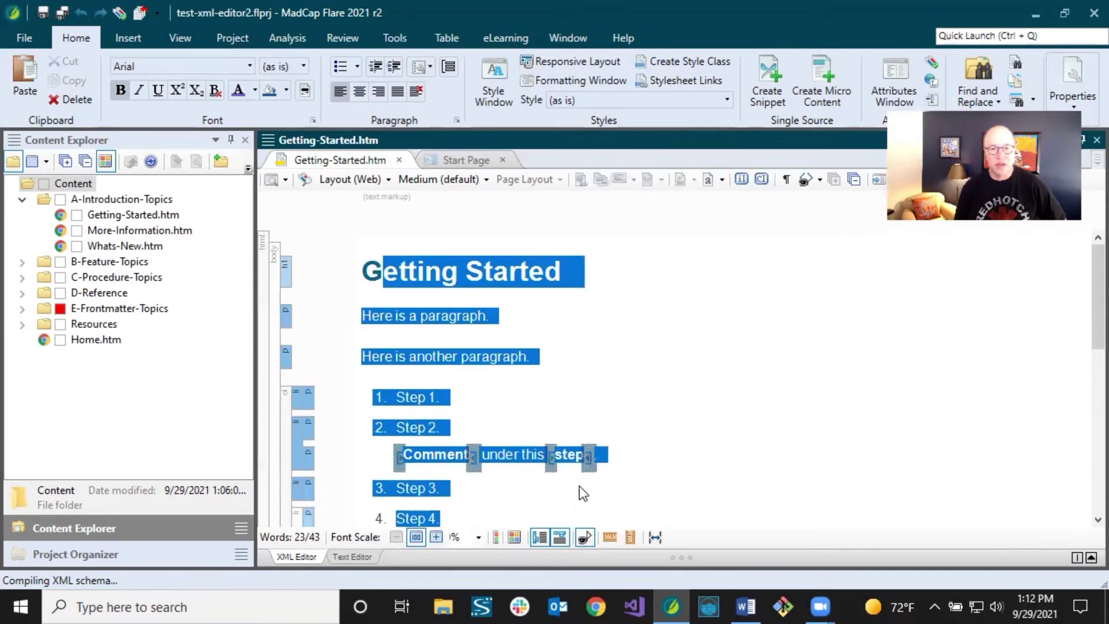
pyautogui.click(441, 283)
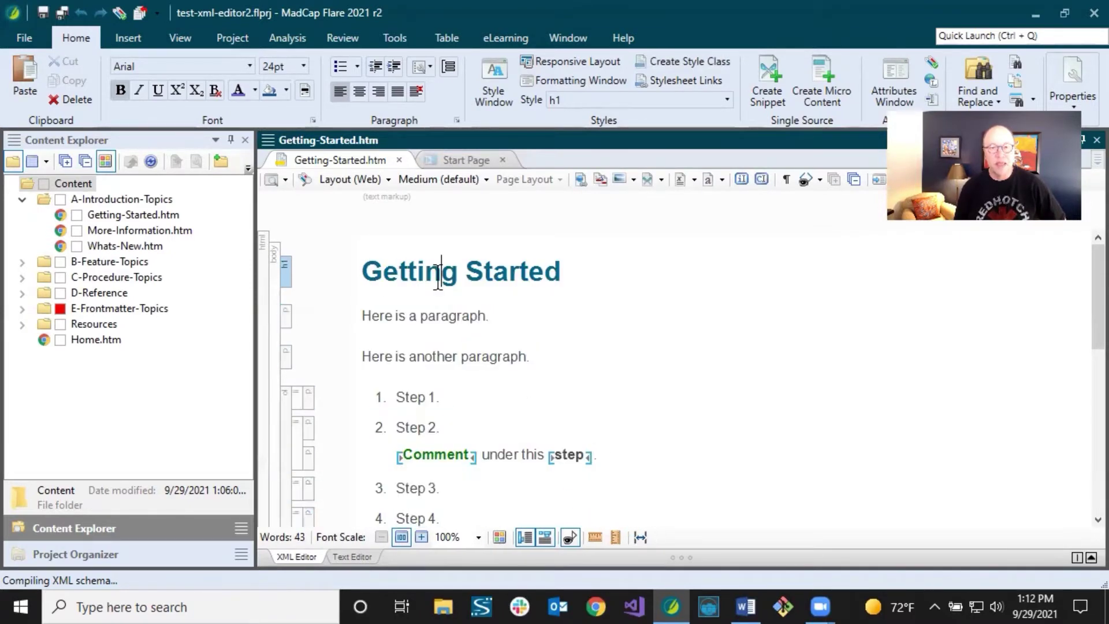
# - View the topic's source markup, then return to the rendered view
pyautogui.click(352, 556)
pyautogui.scroll(2, 424, 326)
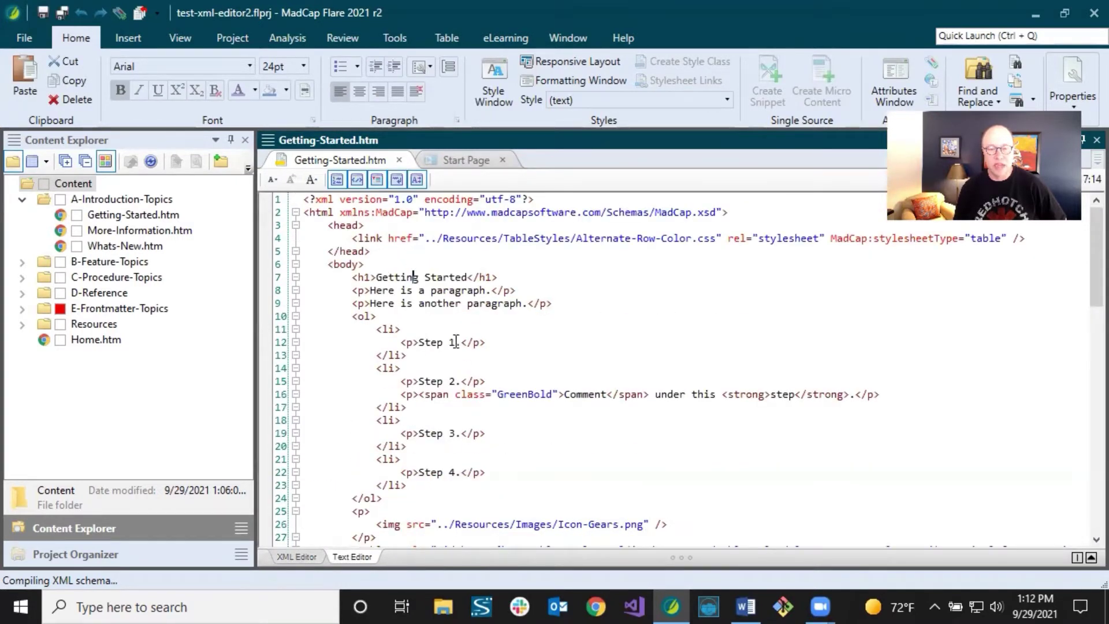
pyautogui.click(297, 557)
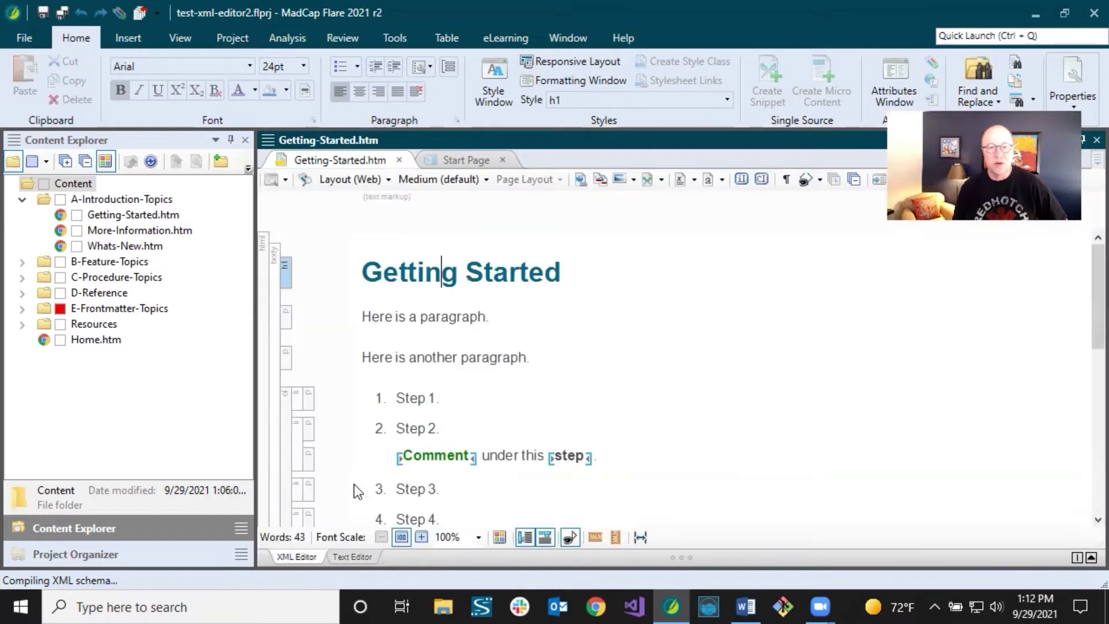
# - Place the caret in the Getting Started heading and select the word Getting
pyautogui.click(417, 270)
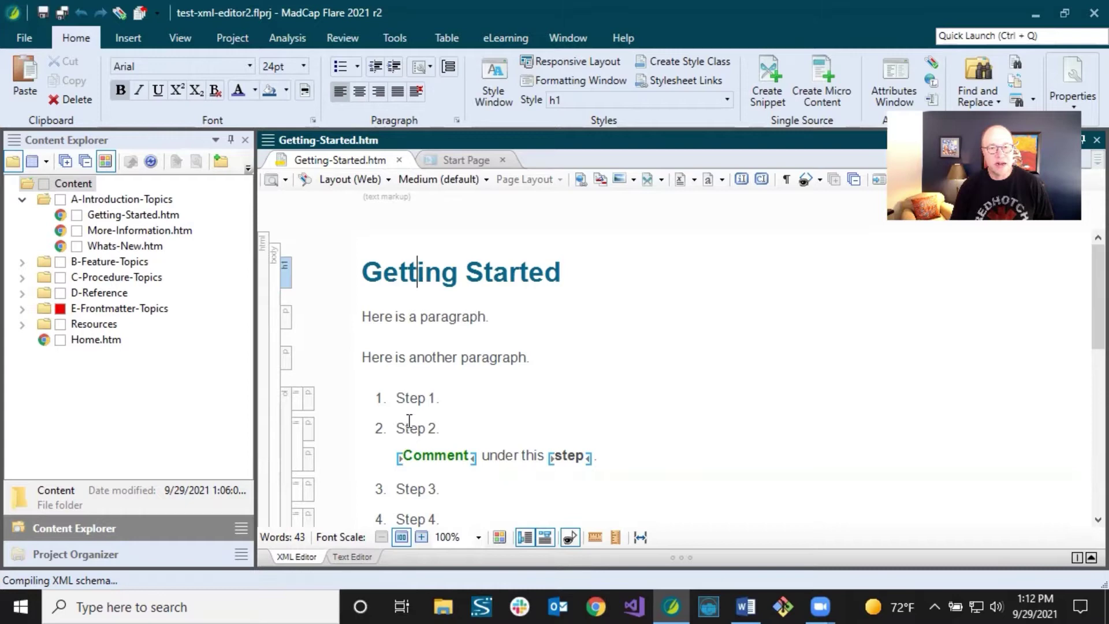
pyautogui.click(441, 271)
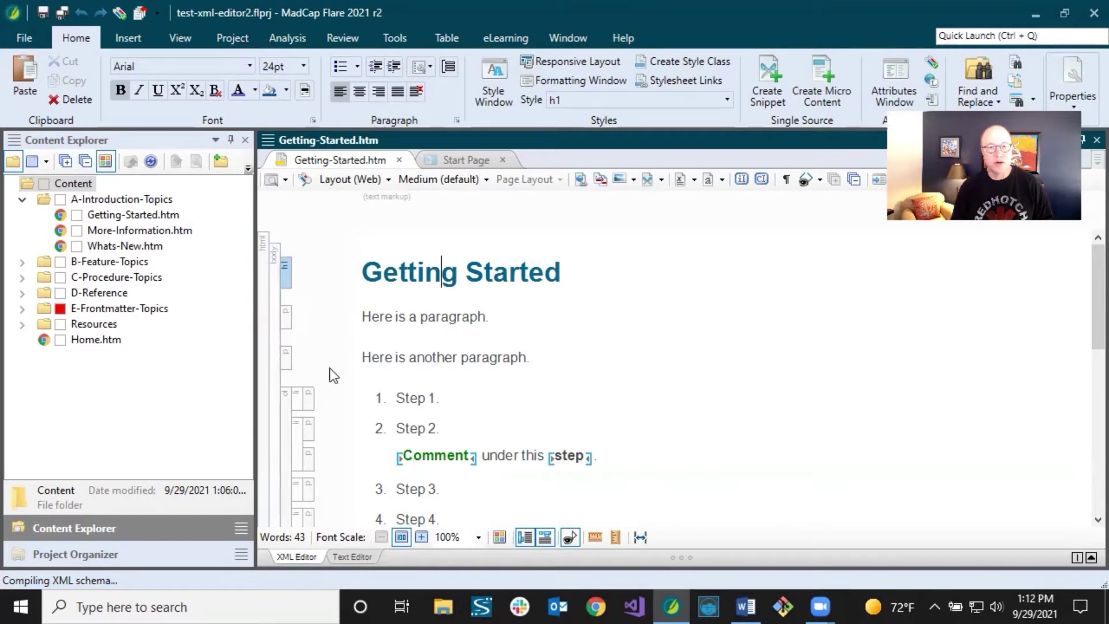
pyautogui.click(408, 276)
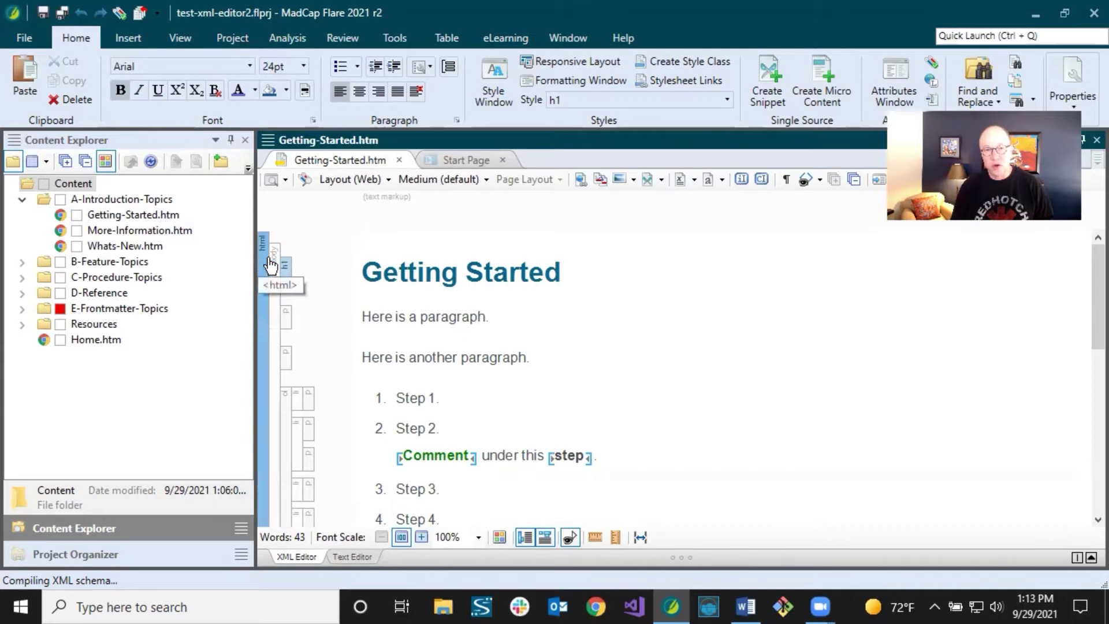
pyautogui.click(416, 268)
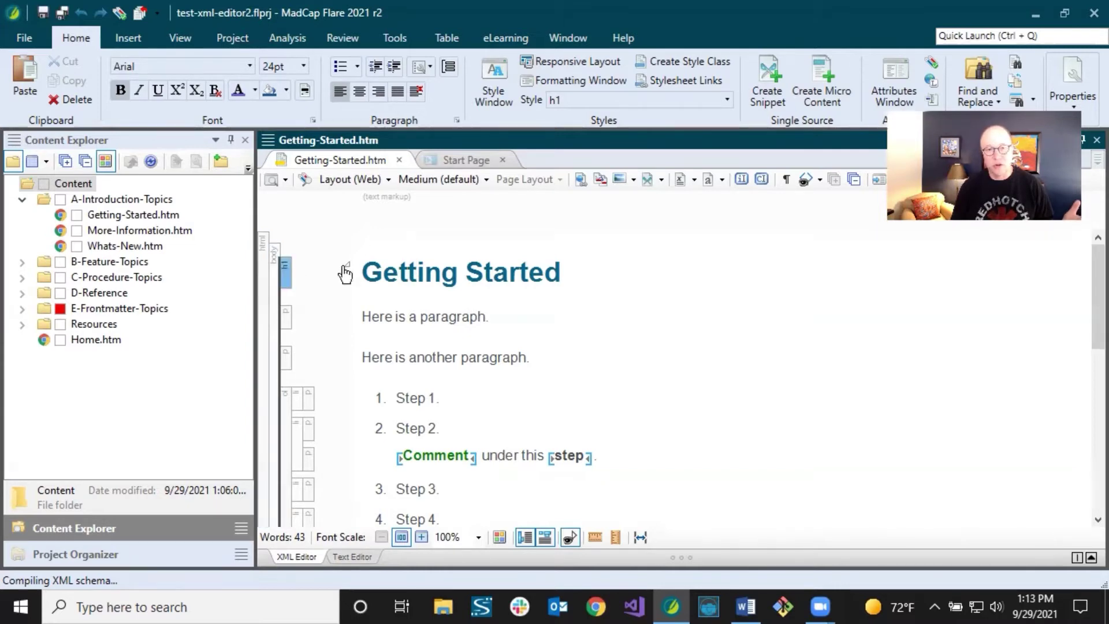
pyautogui.click(387, 272)
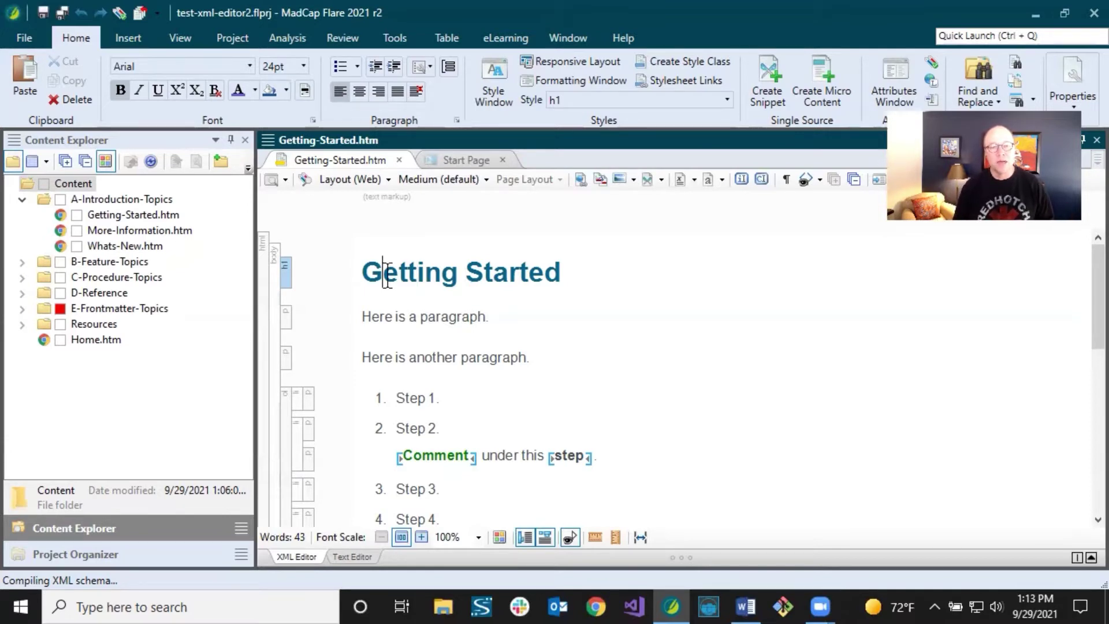
pyautogui.doubleClick(417, 274)
pyautogui.click(446, 272)
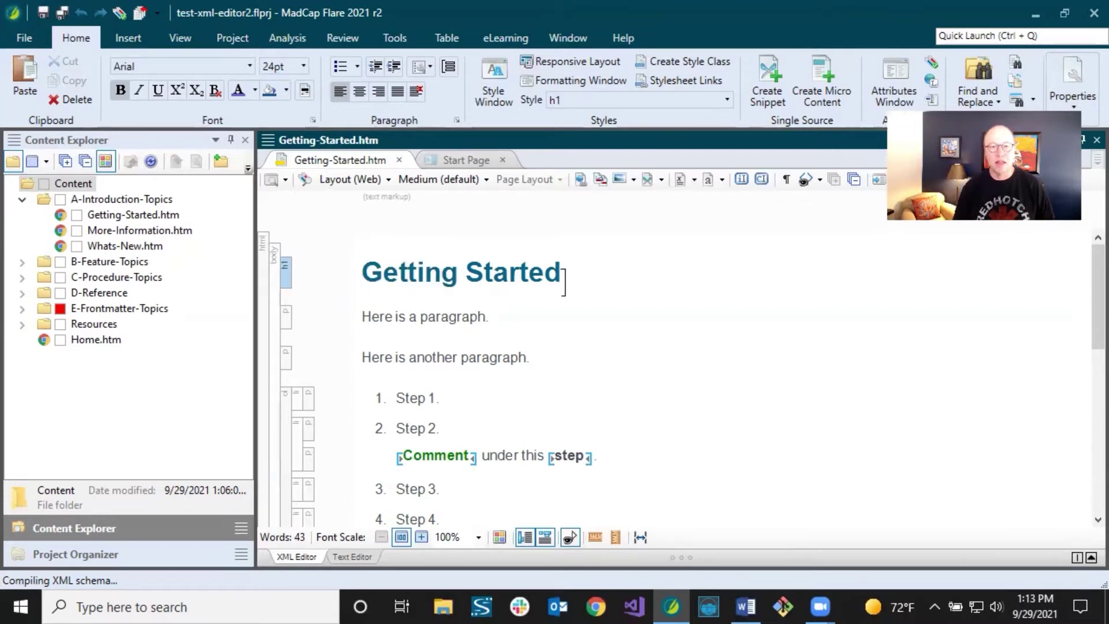
# - Move the caret through the first and second paragraphs and back to the heading
pyautogui.click(403, 317)
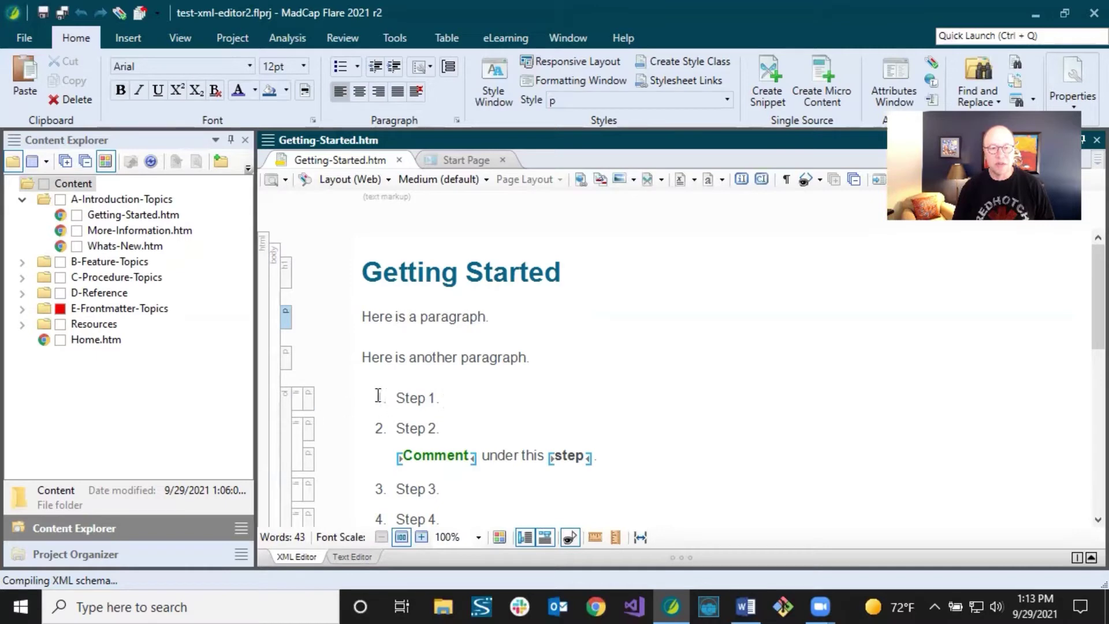
pyautogui.click(447, 353)
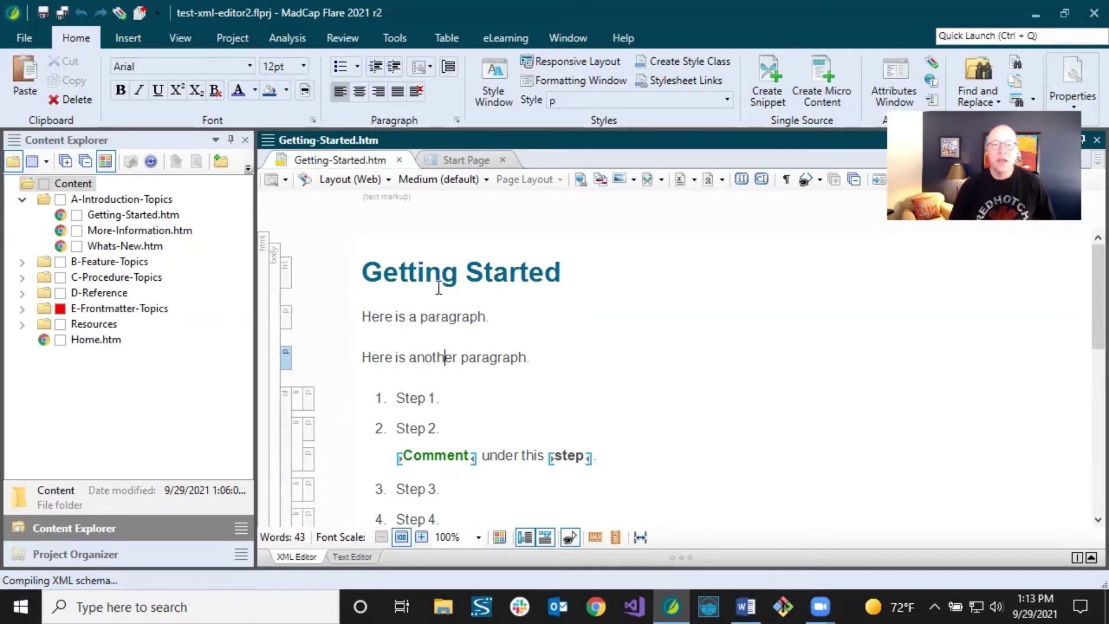
pyautogui.click(424, 272)
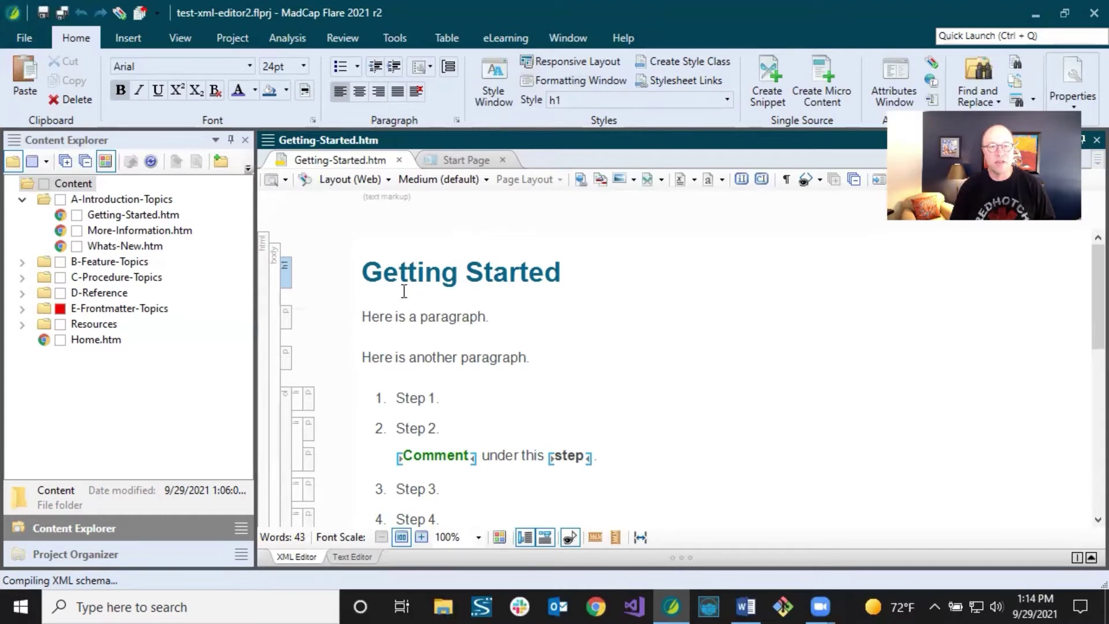
pyautogui.click(397, 316)
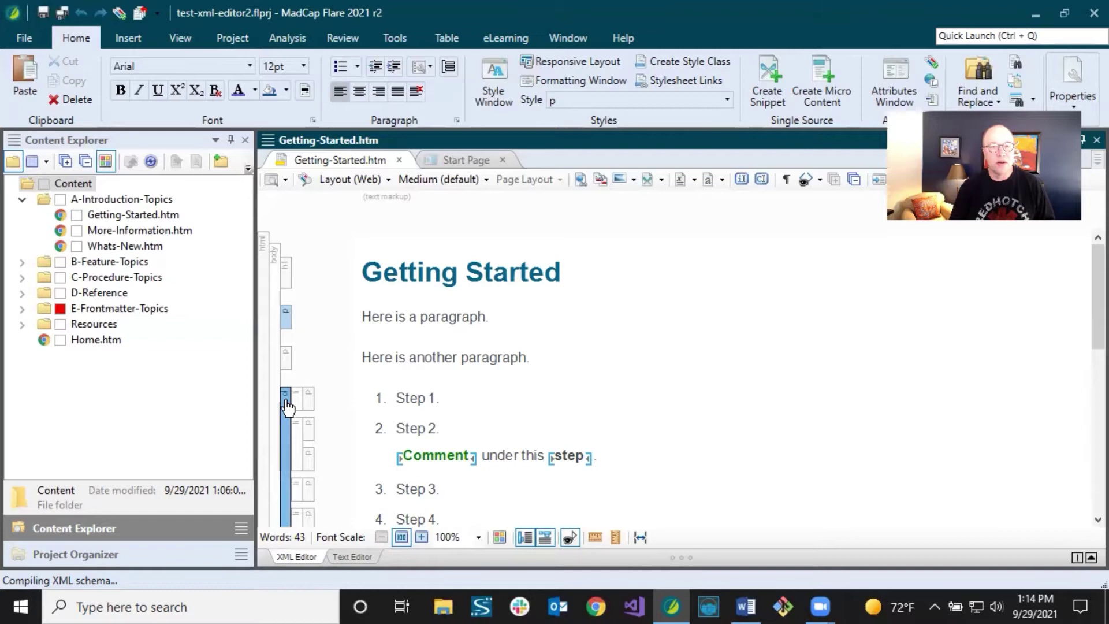
# - Use the structure bars to select the Step 1 item, the whole numbered list and Step 1's paragraph
pyautogui.click(408, 398)
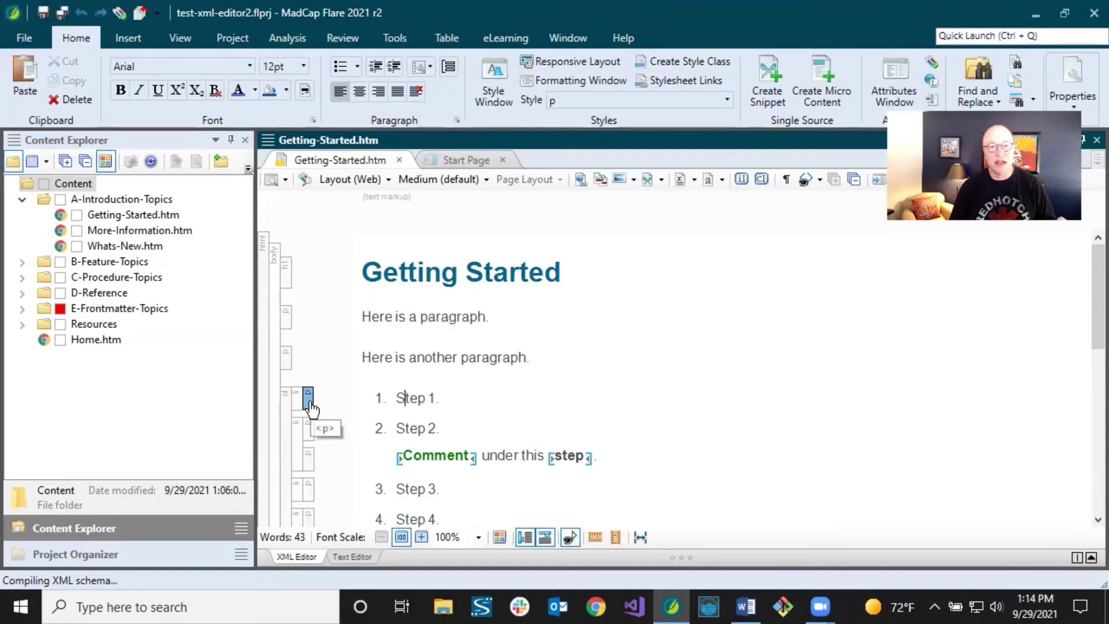
pyautogui.click(411, 399)
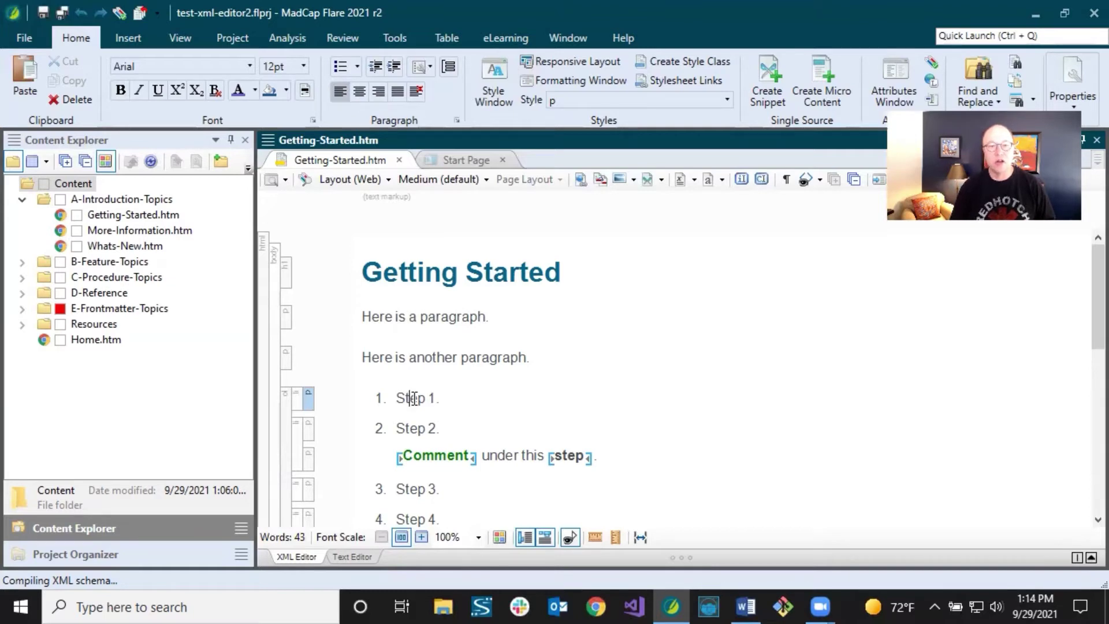
pyautogui.click(301, 402)
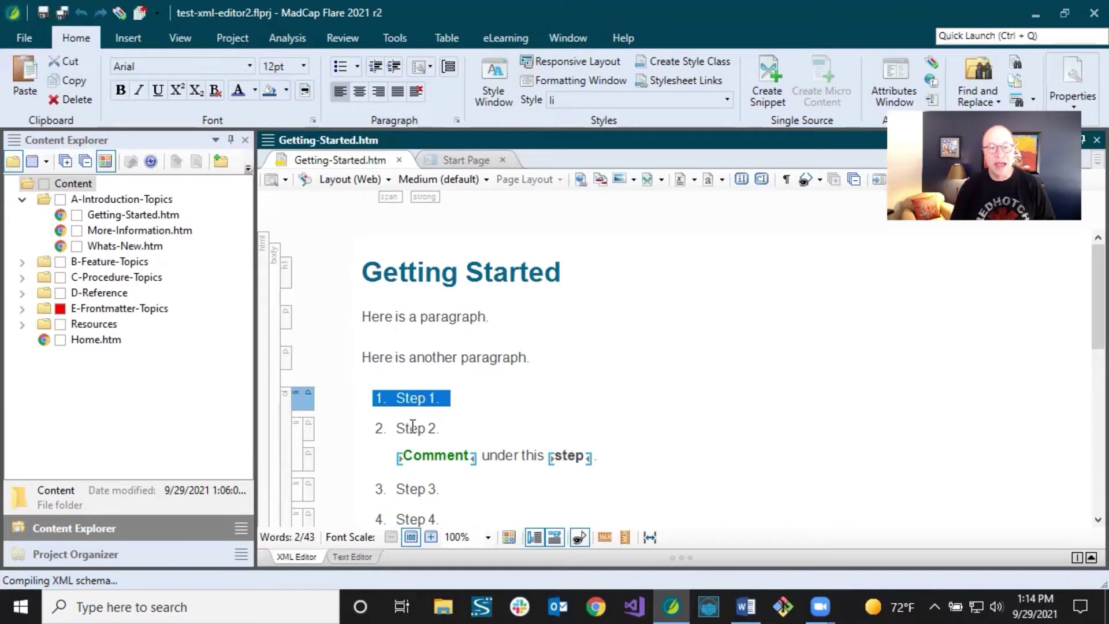
pyautogui.click(431, 402)
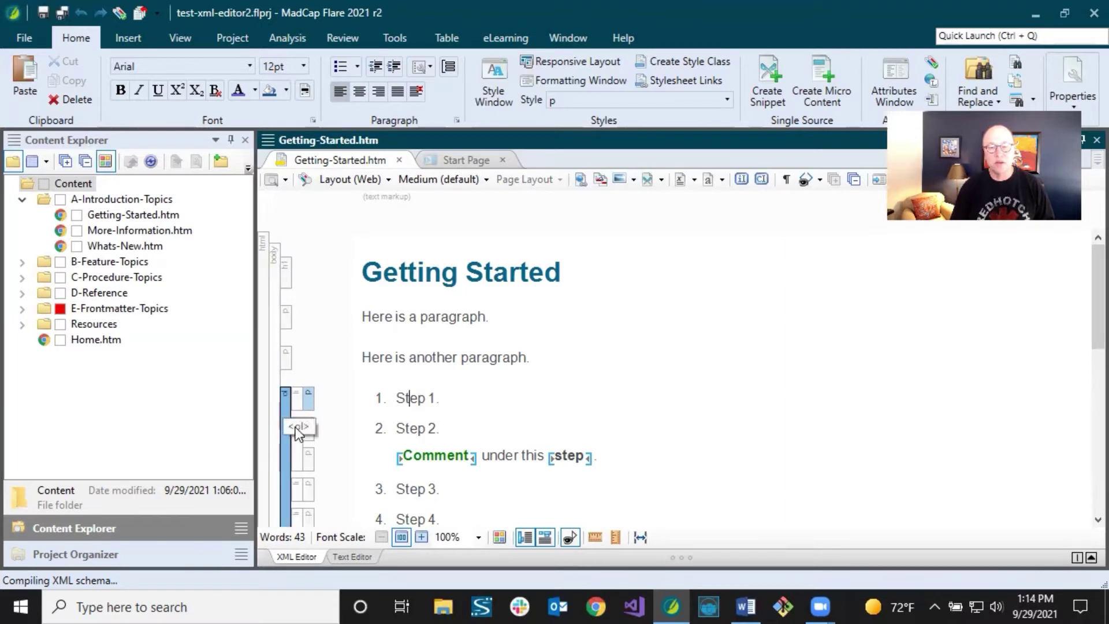
pyautogui.click(421, 398)
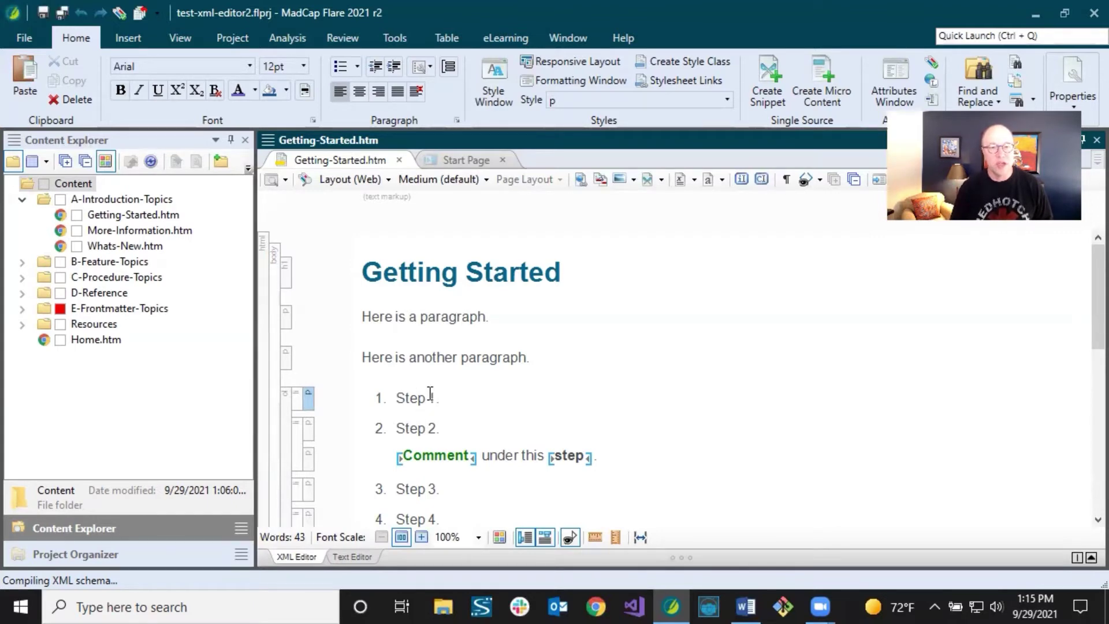
pyautogui.click(283, 413)
pyautogui.click(296, 397)
pyautogui.click(309, 399)
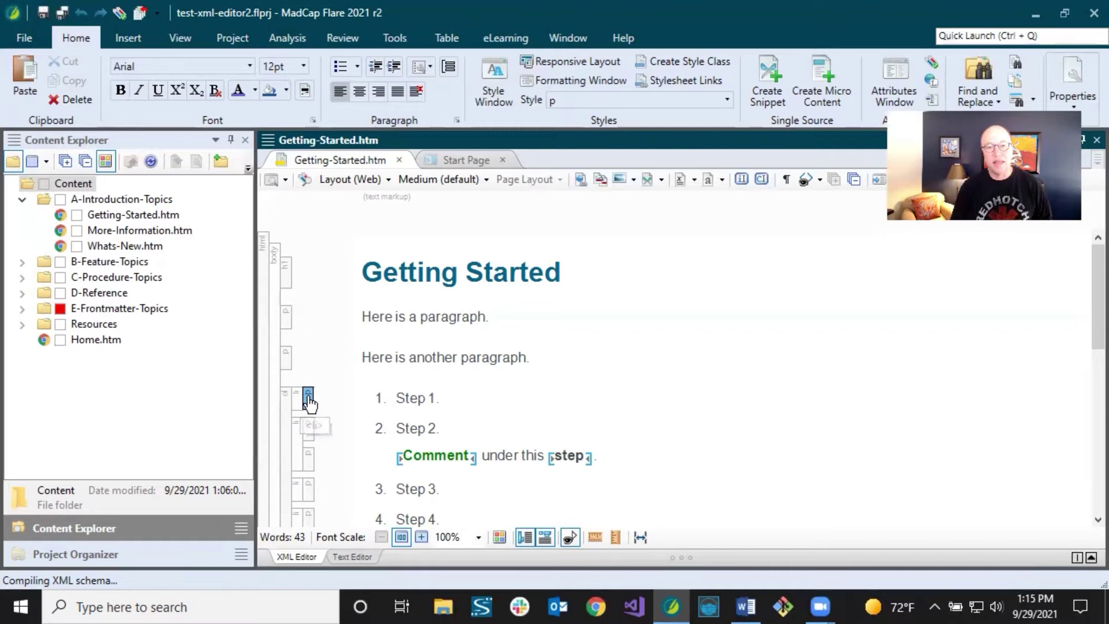
pyautogui.click(405, 397)
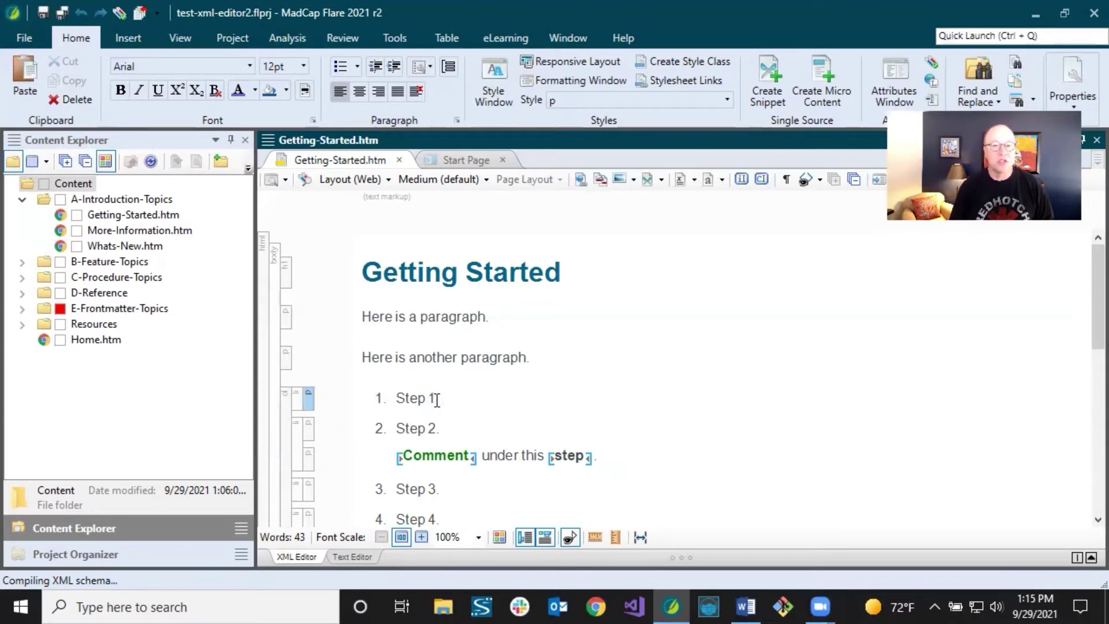
pyautogui.click(458, 394)
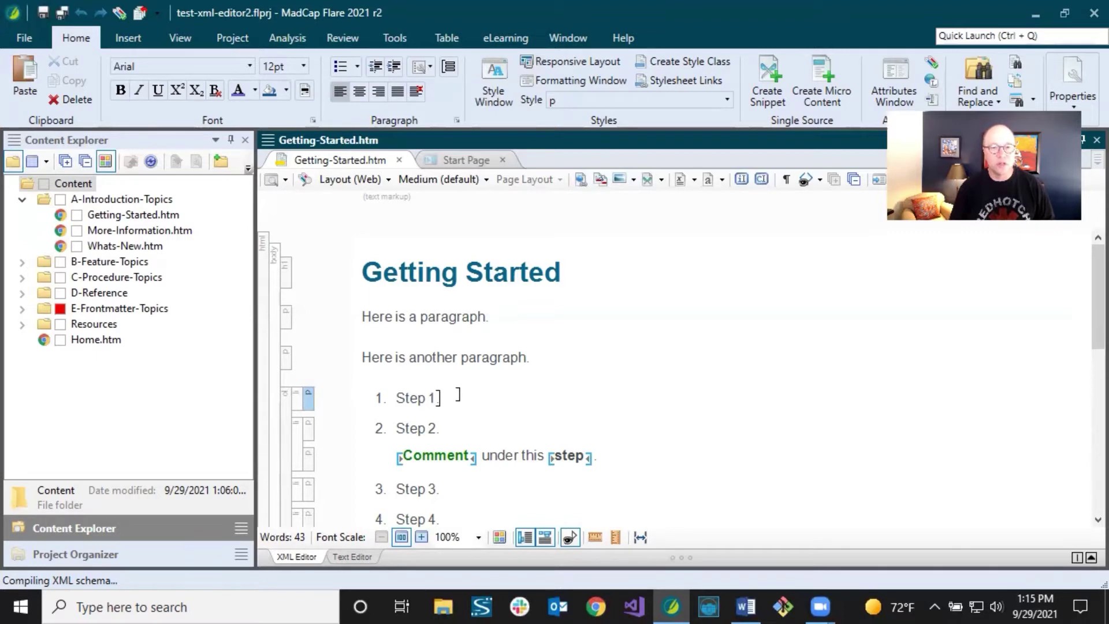
# - Select the heading together with the word Here, then return the caret to the heading
pyautogui.click(380, 275)
pyautogui.moveTo(374, 290); pyautogui.dragTo(395, 317)
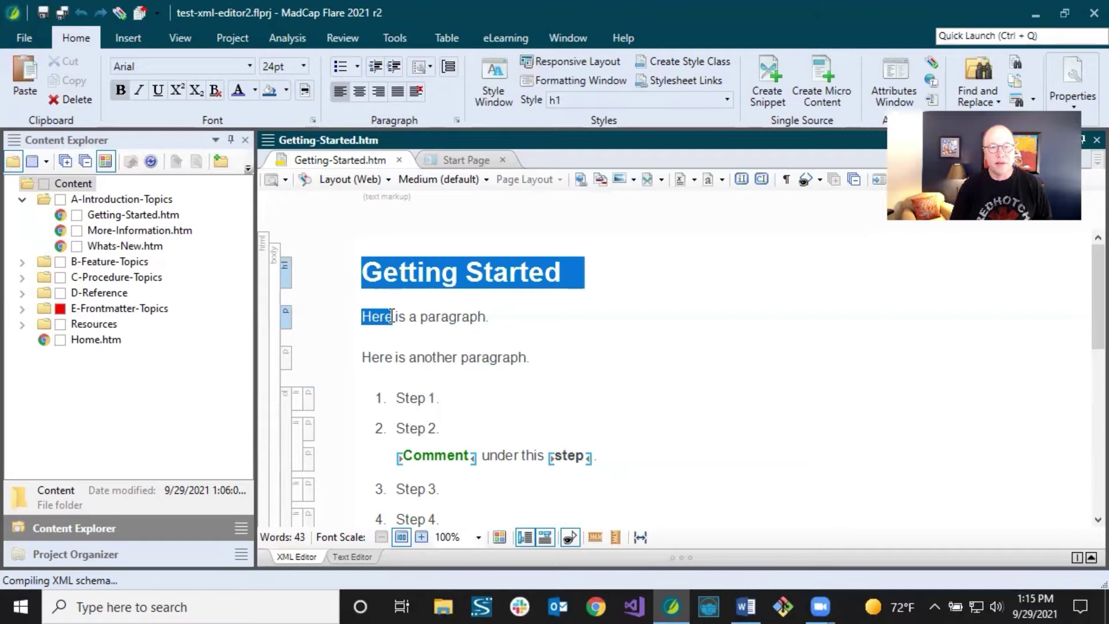
pyautogui.click(396, 316)
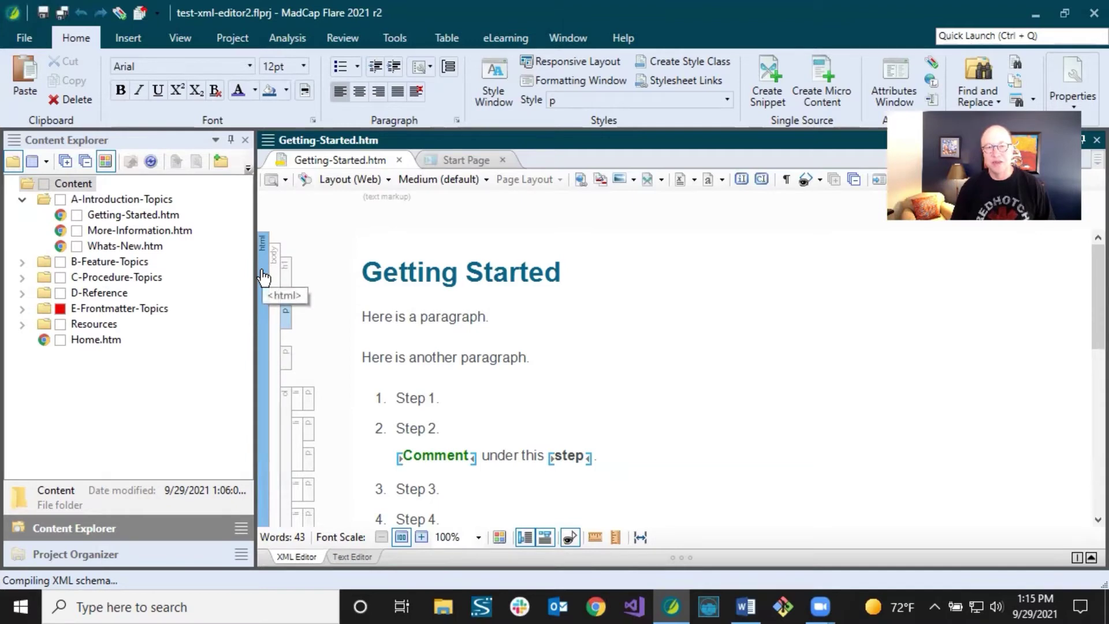
pyautogui.click(382, 269)
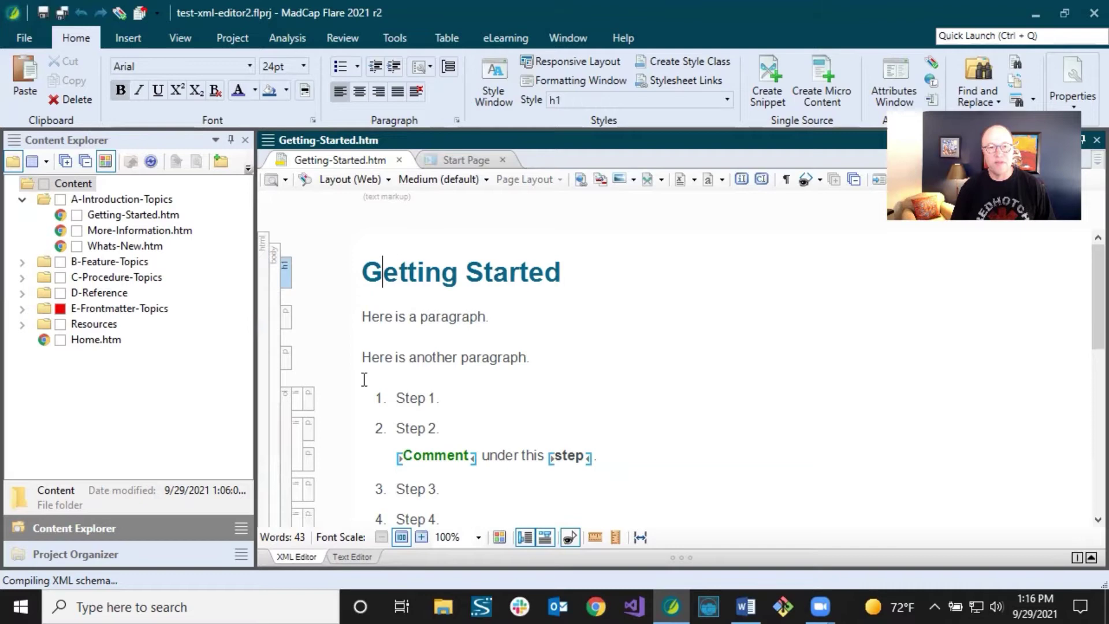
# - In the source markup, highlight the html, head, body, h1 and p tags, then return
pyautogui.click(349, 558)
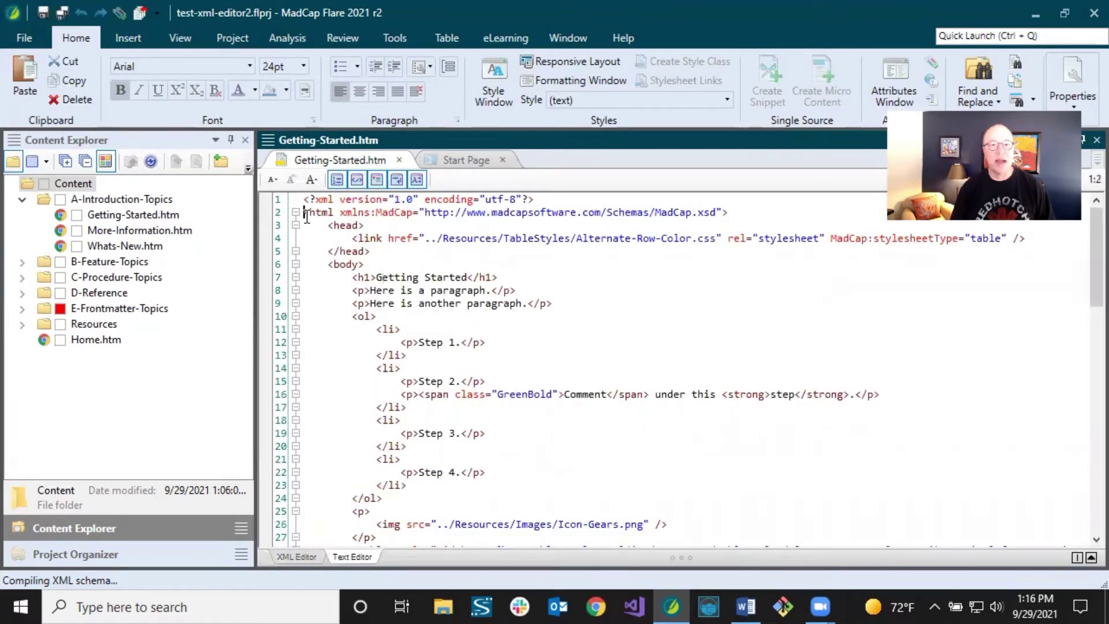
pyautogui.moveTo(303, 212); pyautogui.dragTo(334, 213)
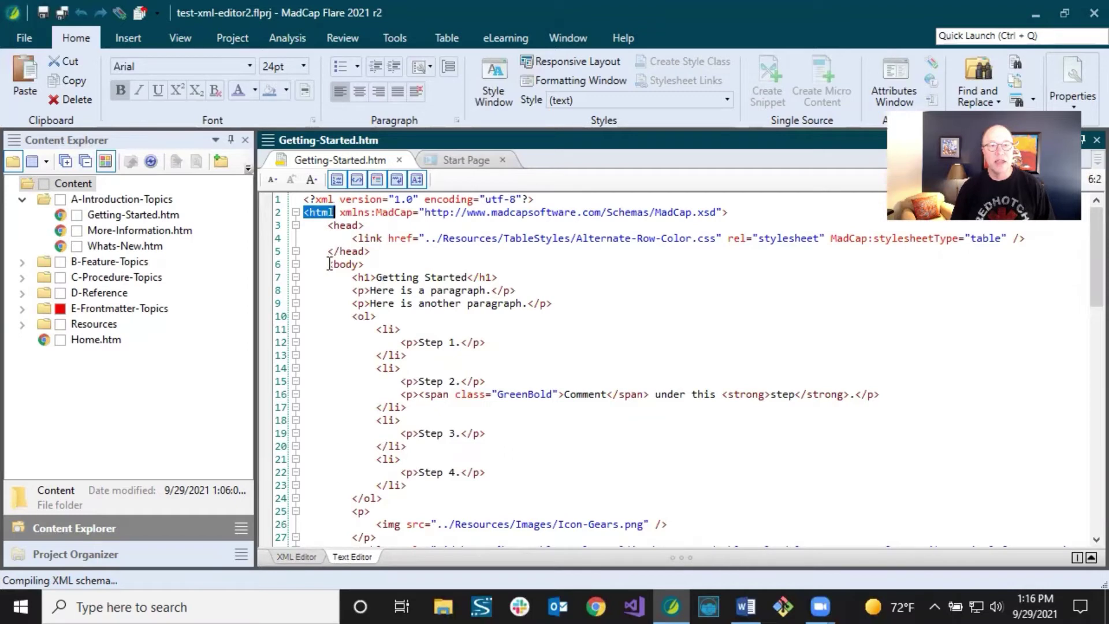
pyautogui.moveTo(327, 264); pyautogui.dragTo(366, 264)
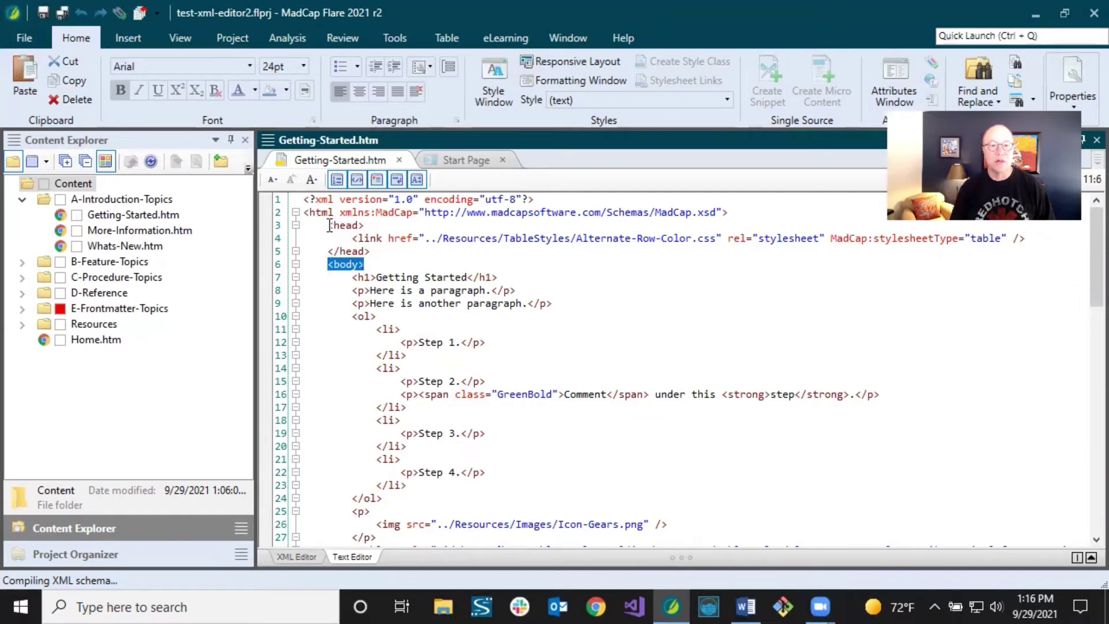
pyautogui.moveTo(328, 225); pyautogui.dragTo(298, 237)
pyautogui.click(374, 252)
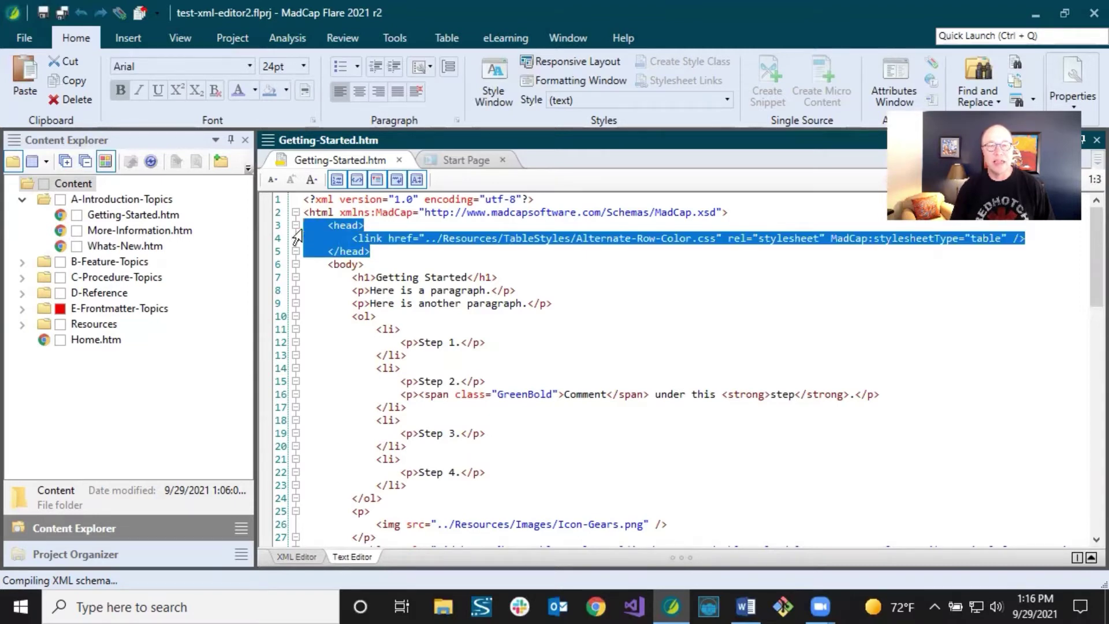
pyautogui.click(380, 251)
pyautogui.moveTo(329, 265); pyautogui.dragTo(401, 329)
pyautogui.click(354, 279)
pyautogui.click(359, 317)
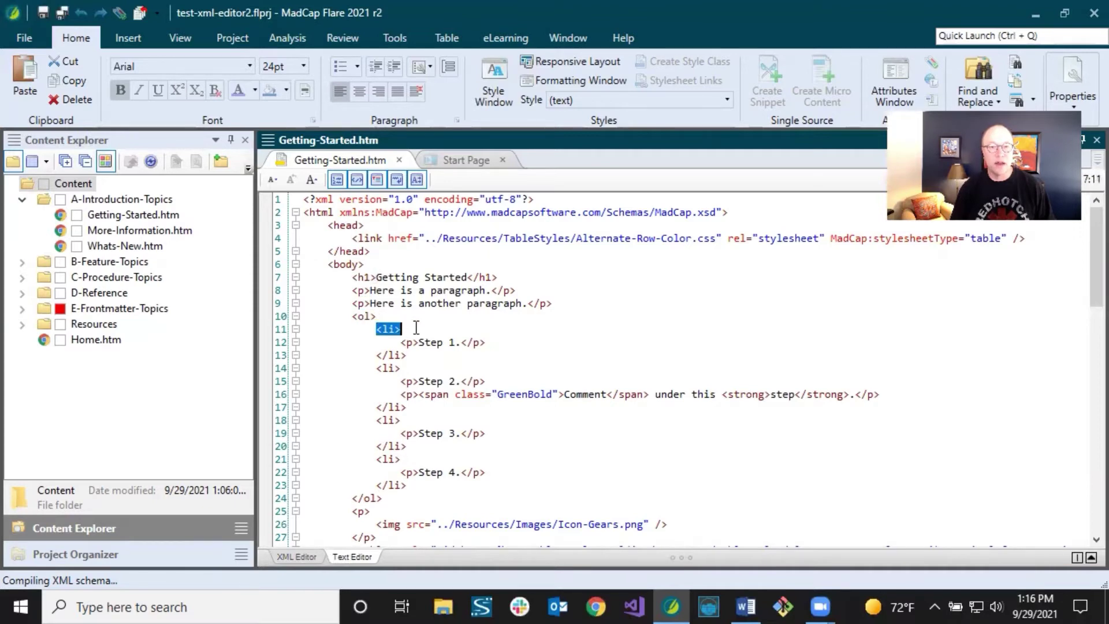
pyautogui.click(297, 556)
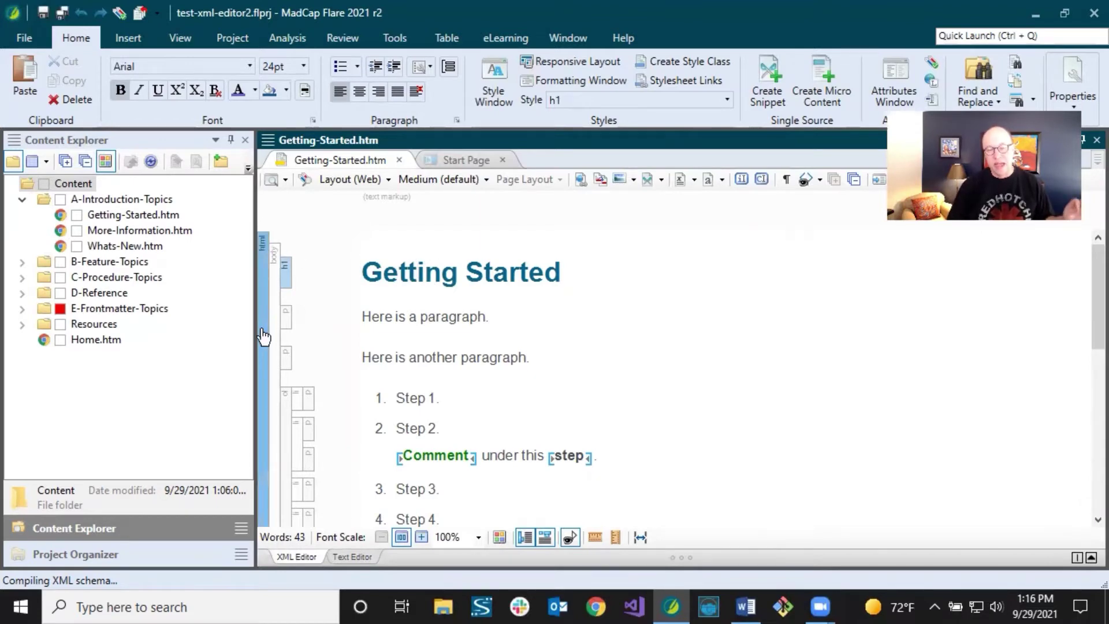
# - Select the Comment span under Step 2 and move between Comment and the bold word step
pyautogui.click(395, 271)
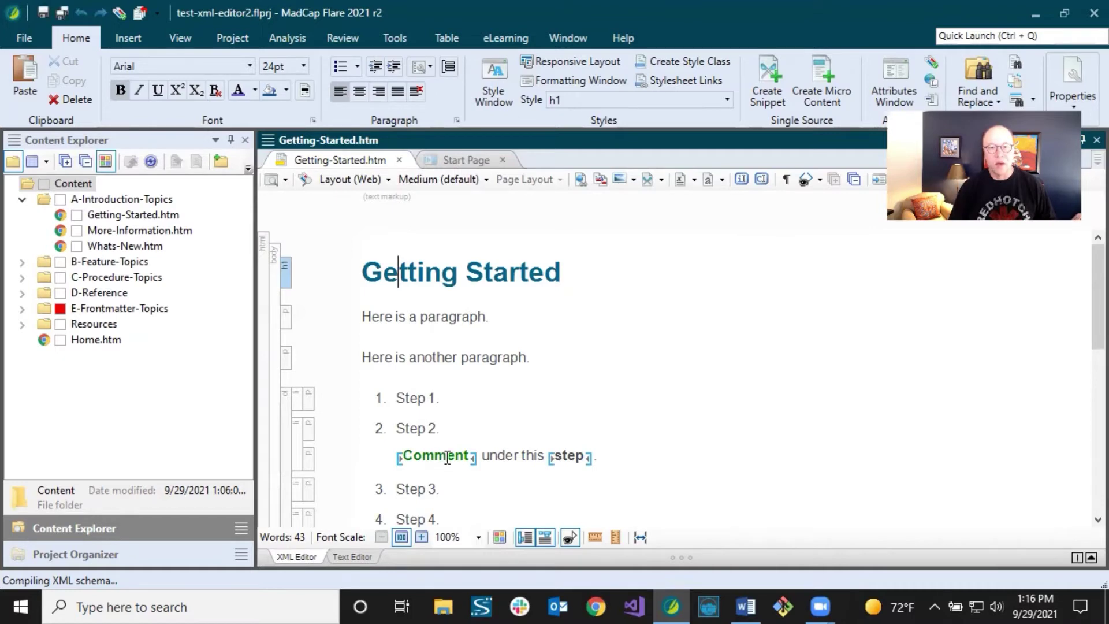
pyautogui.click(497, 455)
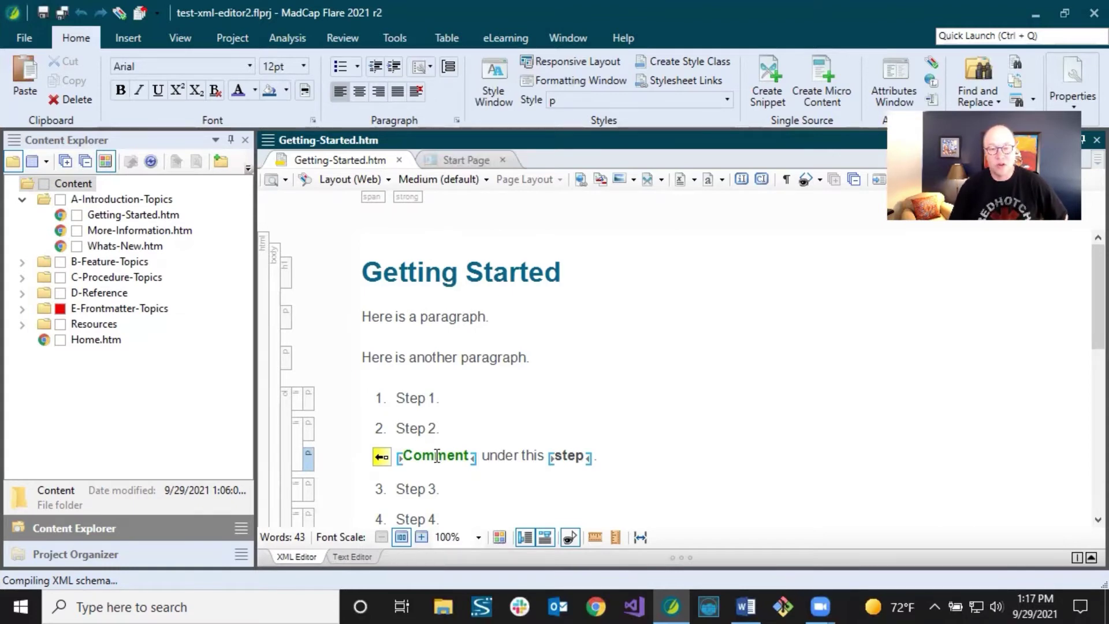
pyautogui.click(436, 456)
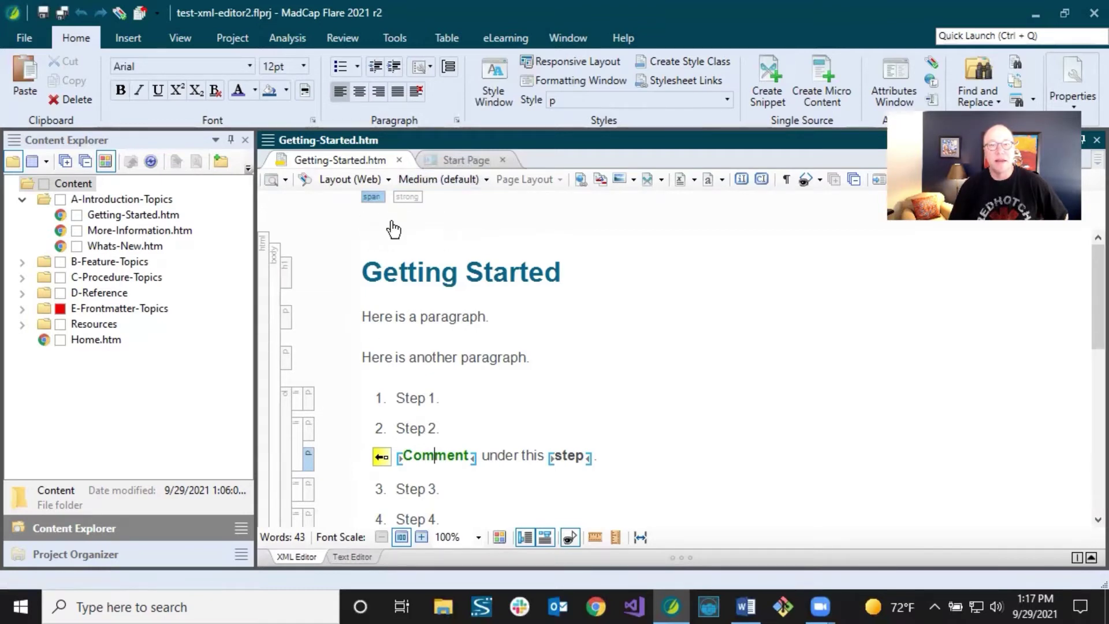
pyautogui.click(375, 197)
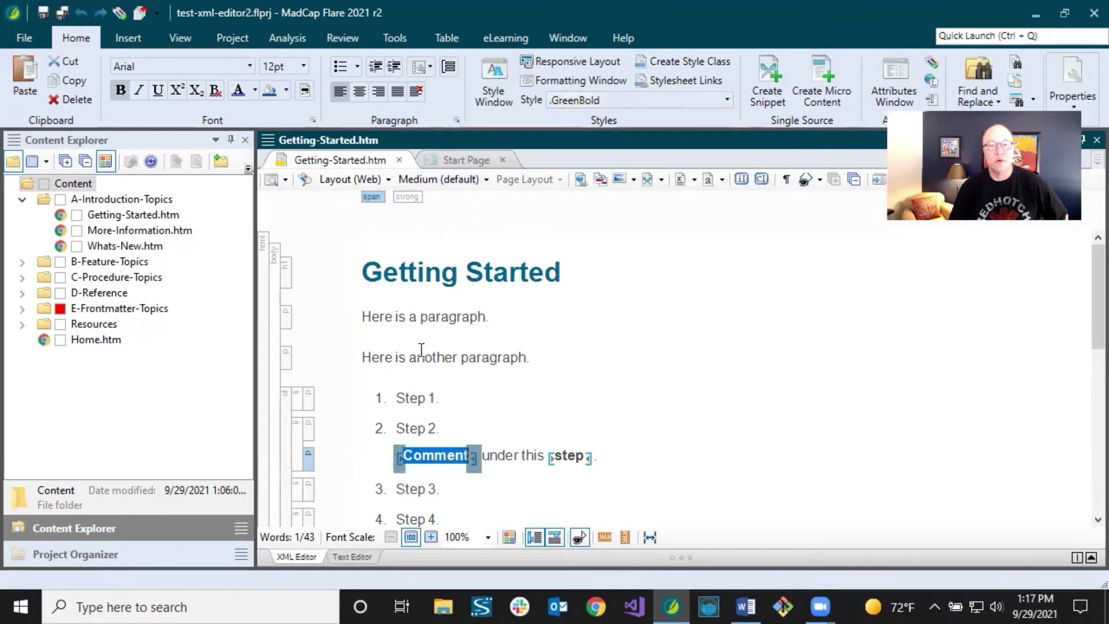
pyautogui.click(433, 459)
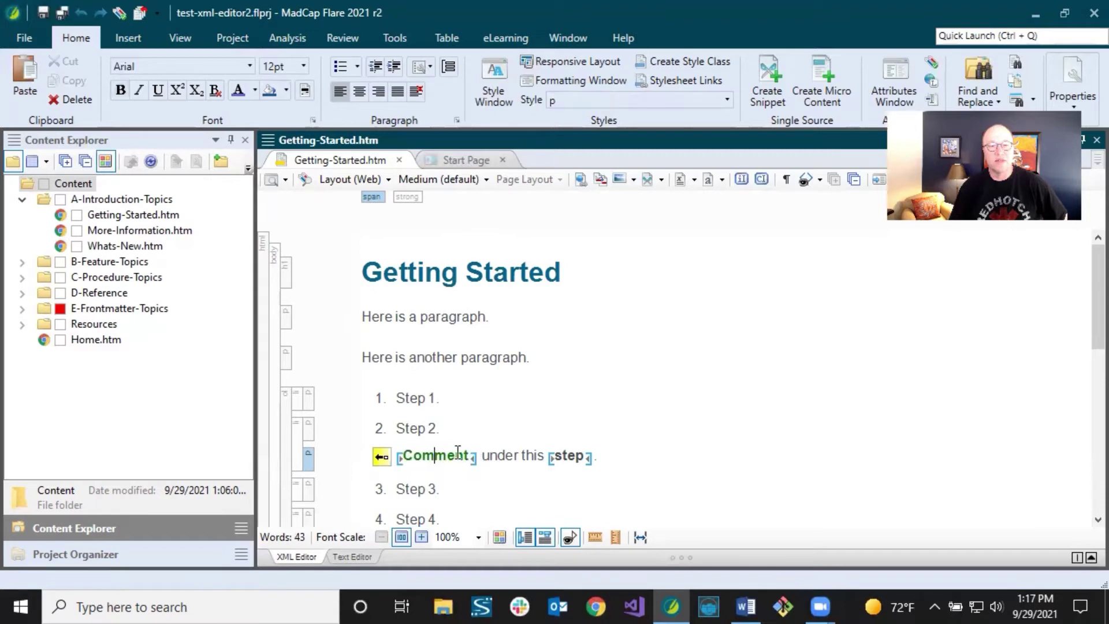
pyautogui.click(574, 456)
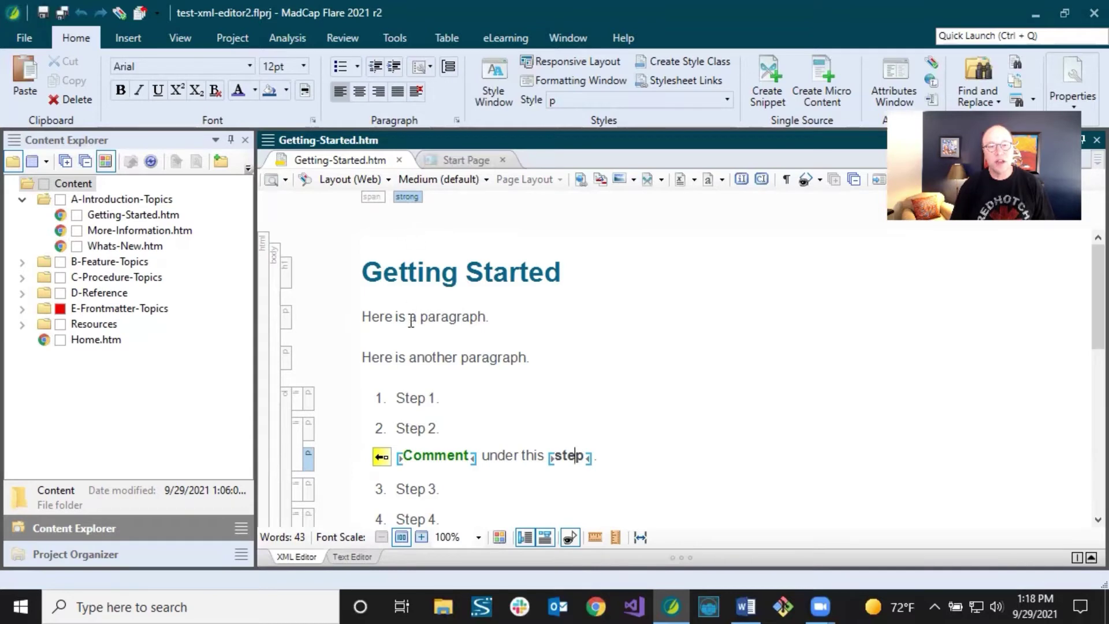
pyautogui.click(425, 450)
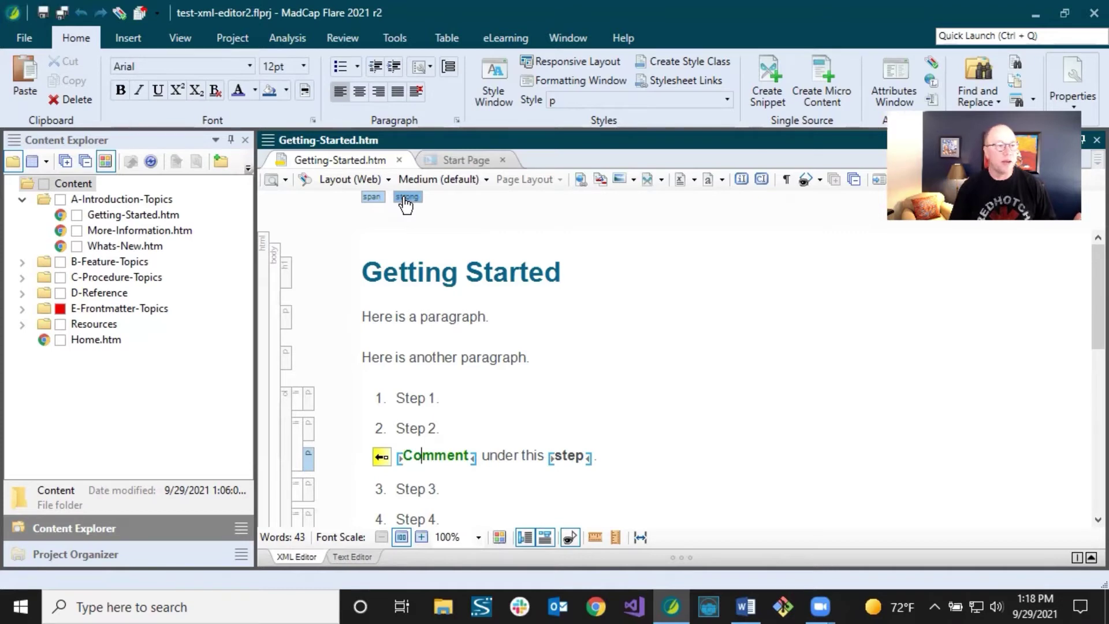
pyautogui.click(404, 312)
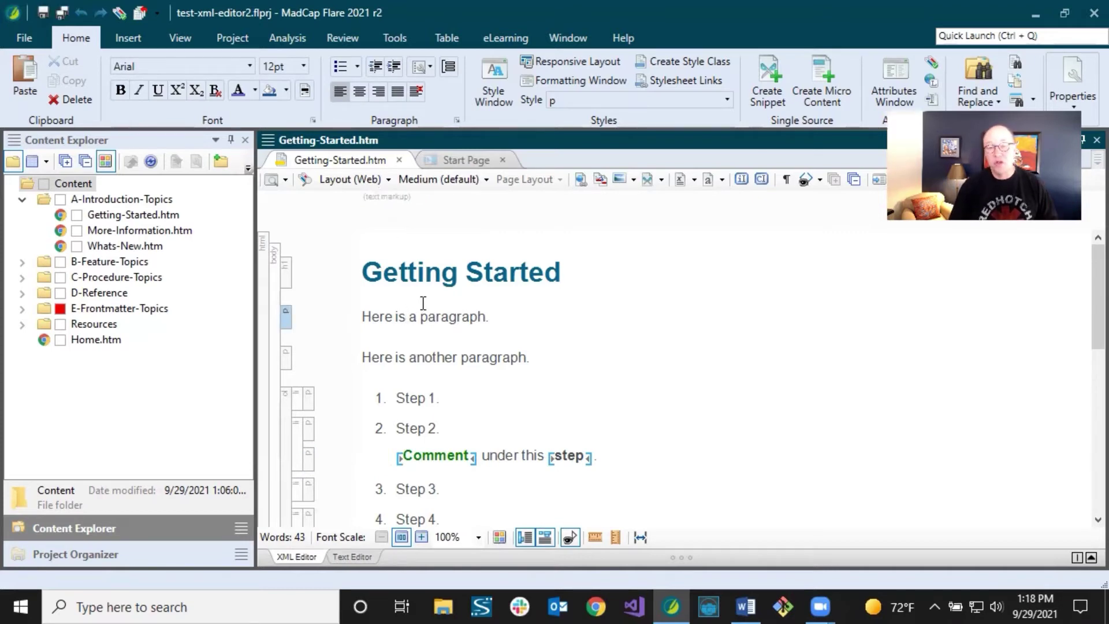
pyautogui.click(422, 456)
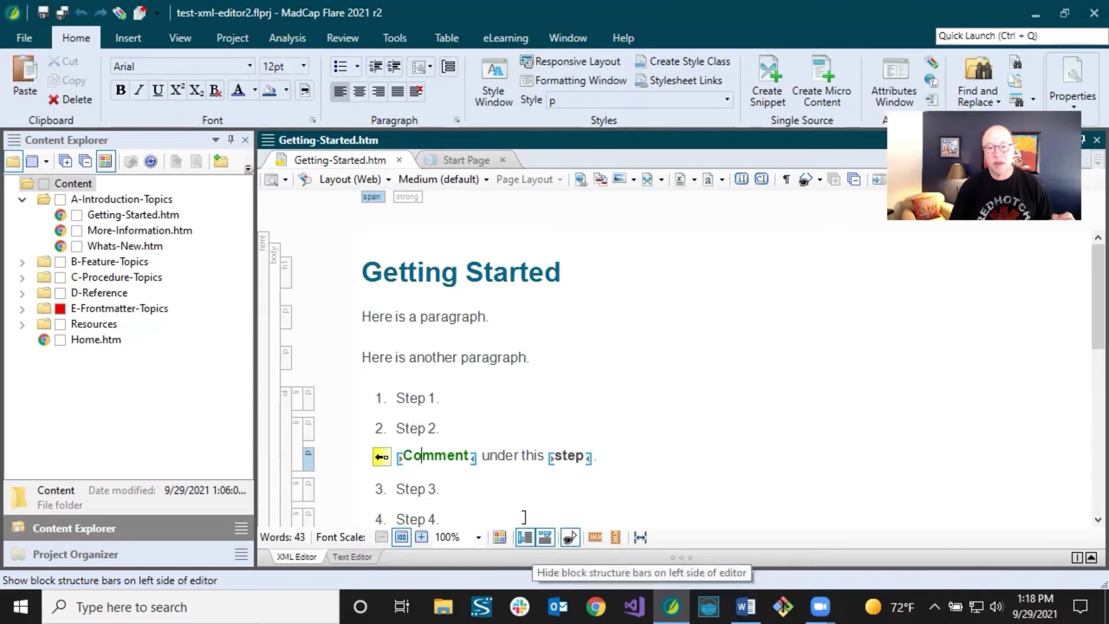
# - Hide the block and span structure bars, then show them again
pyautogui.click(528, 536)
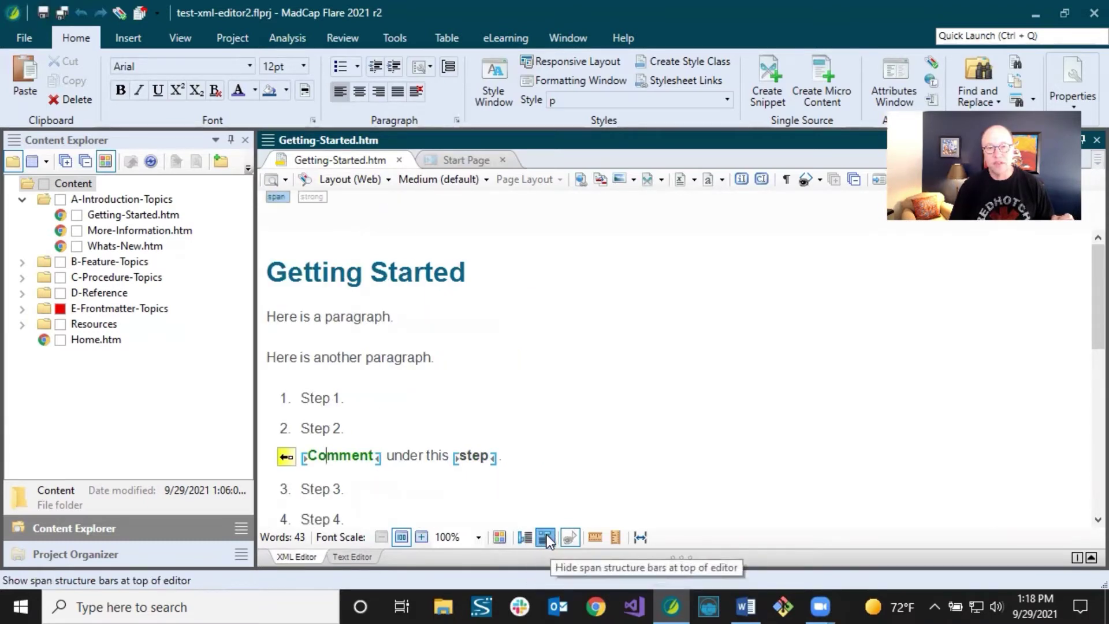
pyautogui.click(547, 535)
pyautogui.click(462, 233)
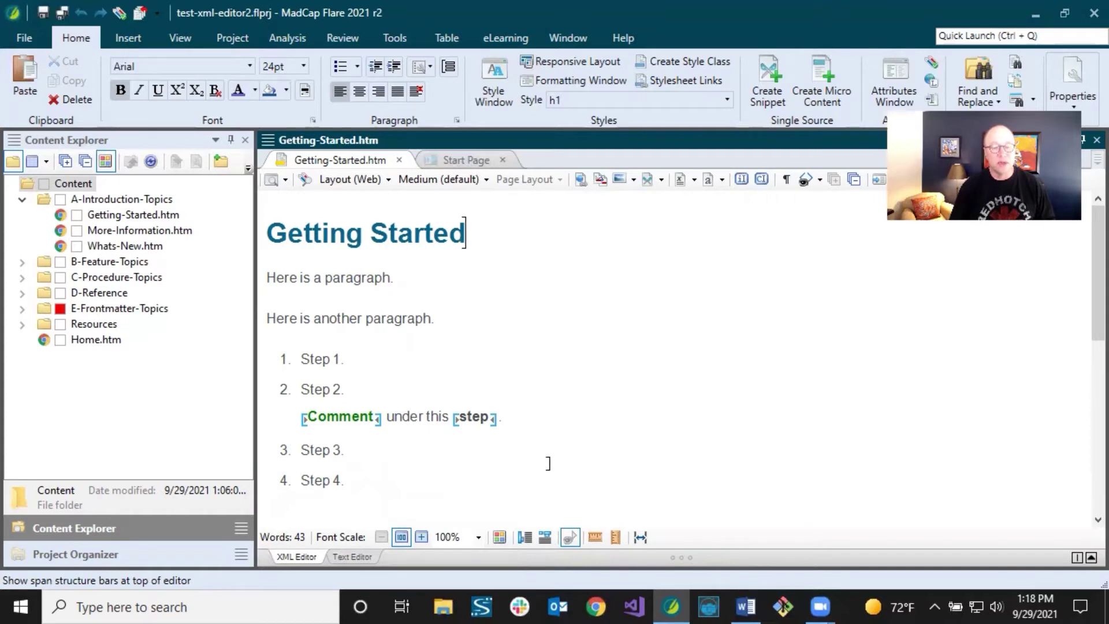
pyautogui.click(545, 537)
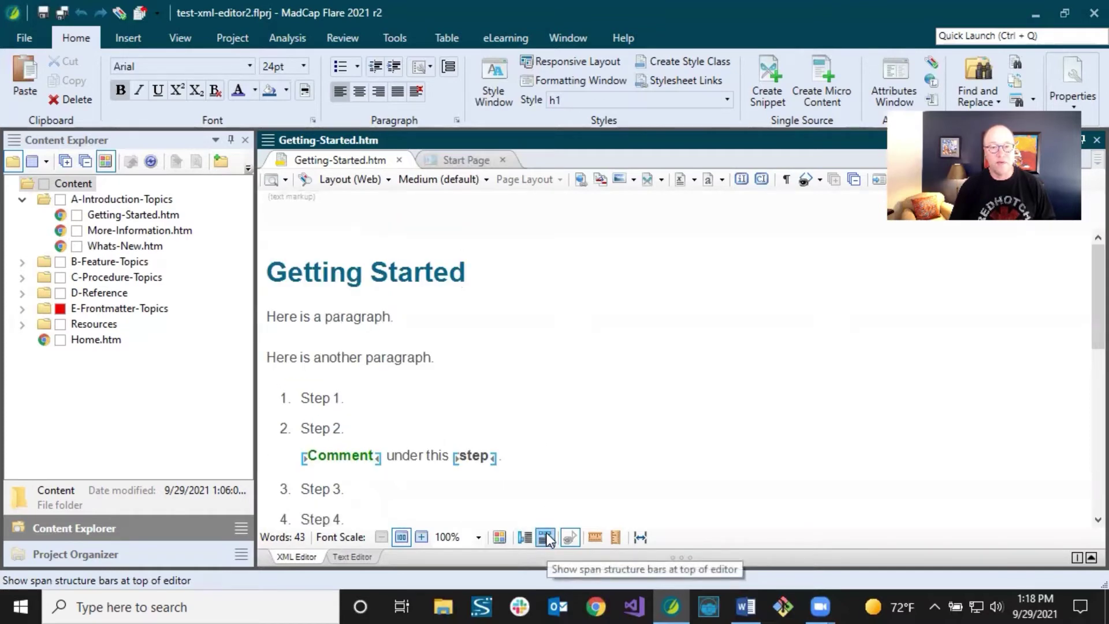
pyautogui.click(525, 537)
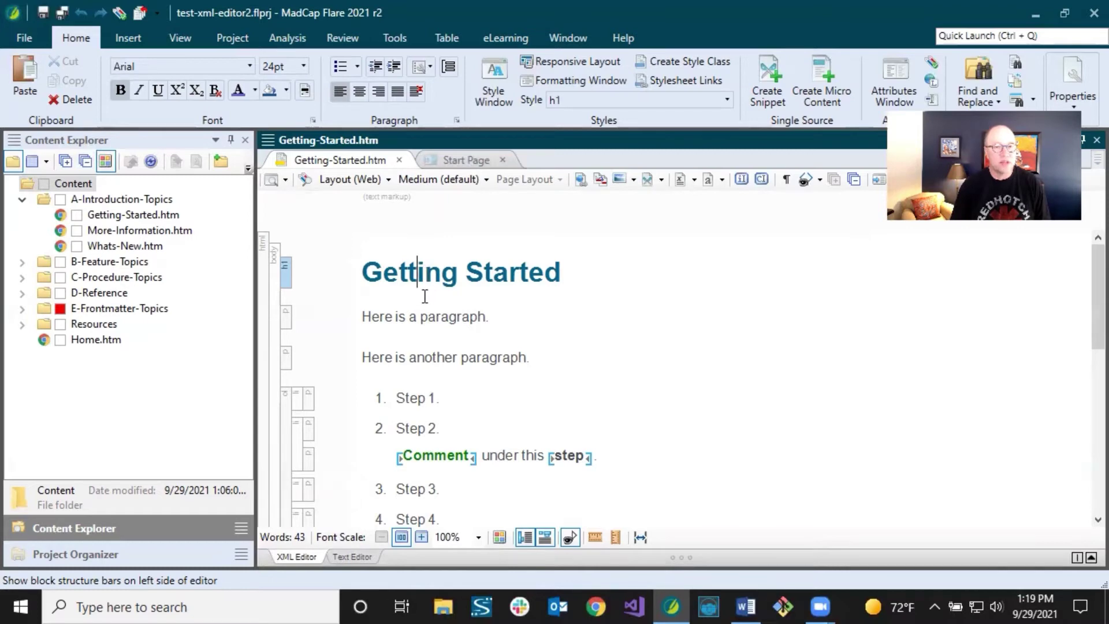
# - Scroll down to the four-column table and inspect the Column 1 header cell and its row
pyautogui.click(425, 316)
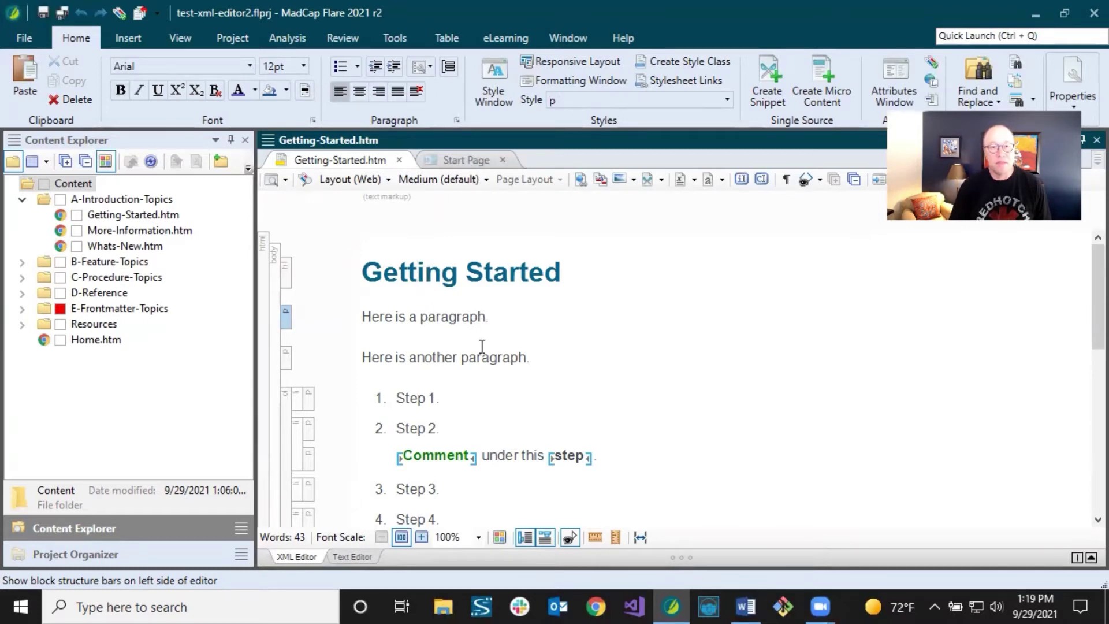
pyautogui.scroll(-3, 482, 346)
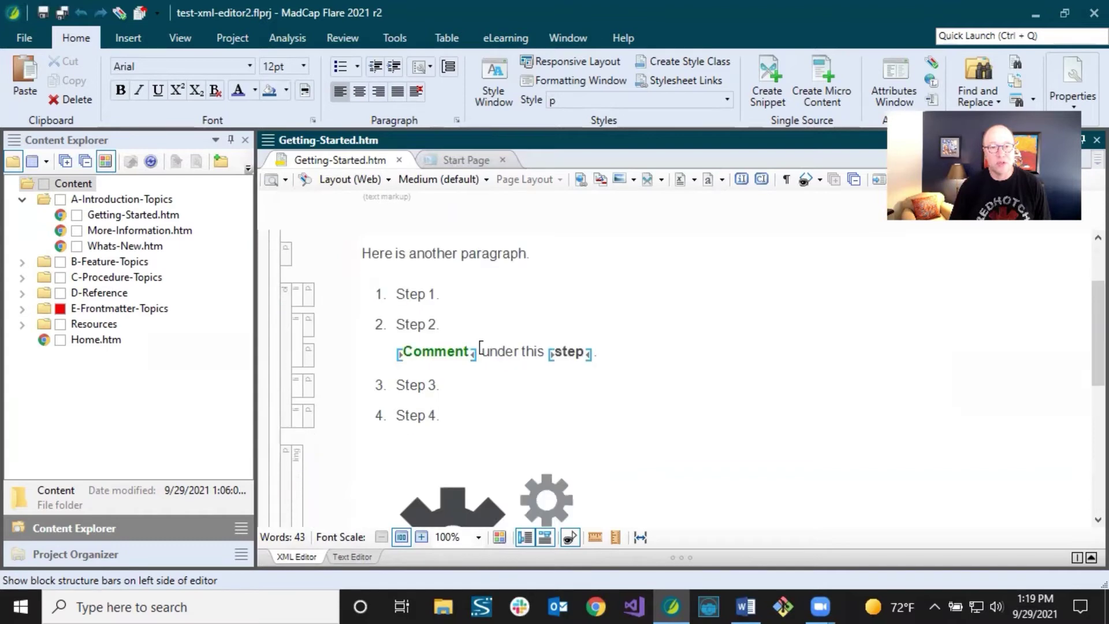
pyautogui.scroll(3, 425, 266)
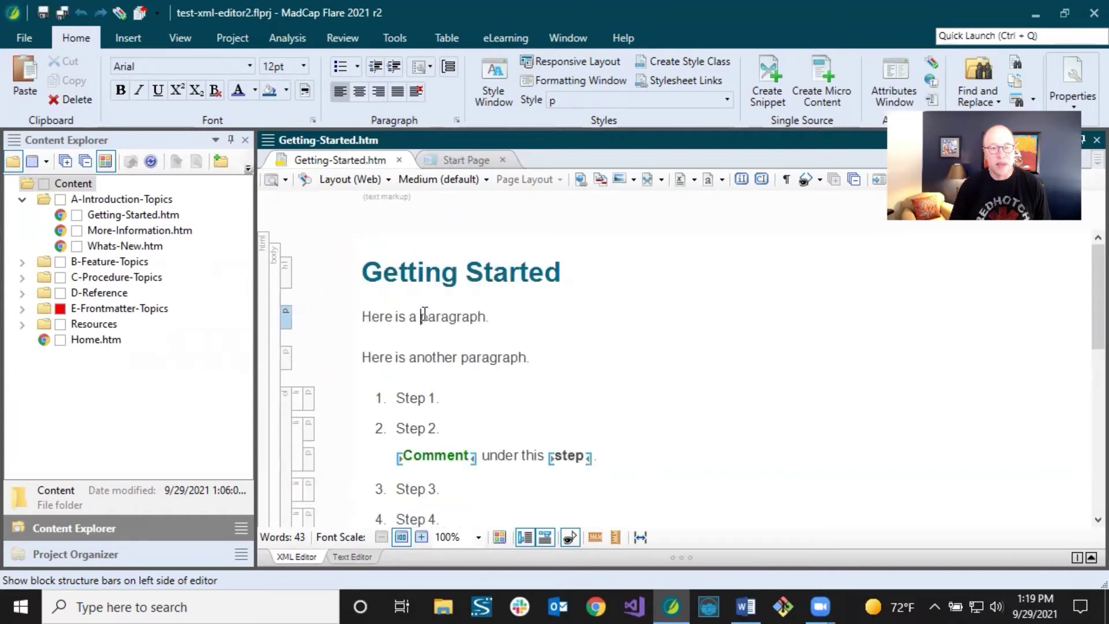
pyautogui.scroll(-6, 420, 361)
pyautogui.scroll(3, 422, 362)
pyautogui.scroll(-6, 424, 364)
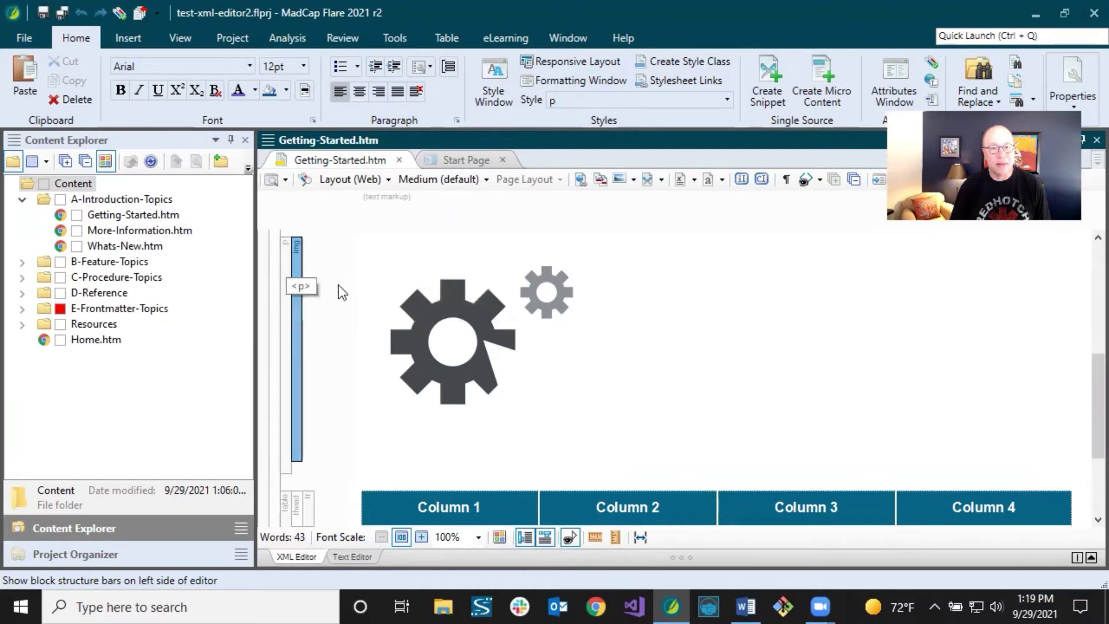
pyautogui.scroll(-3, 352, 295)
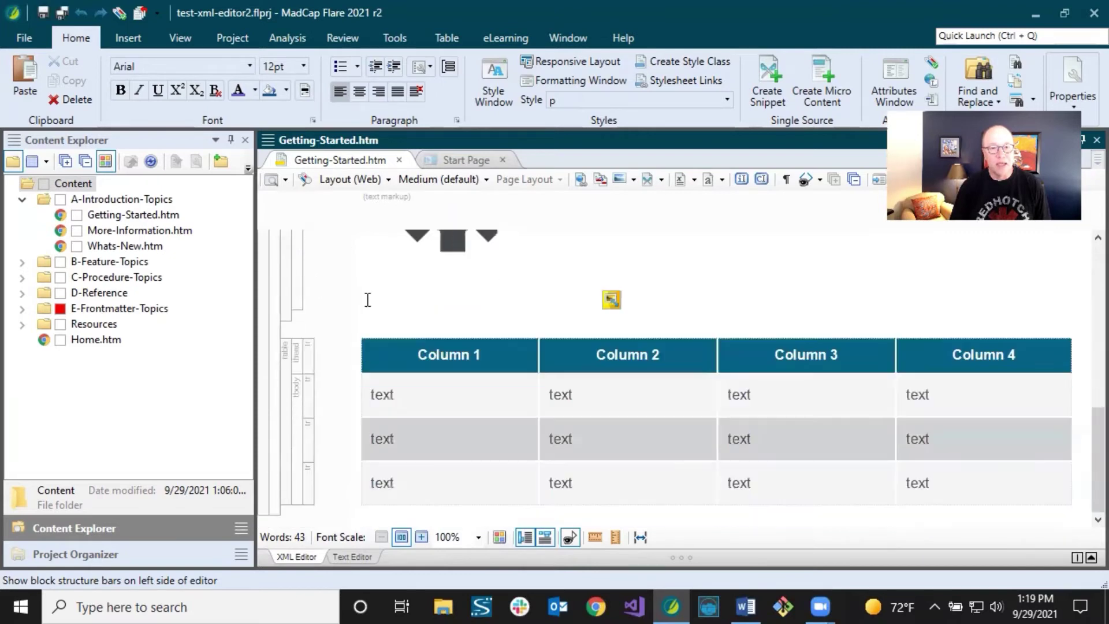
pyautogui.click(432, 354)
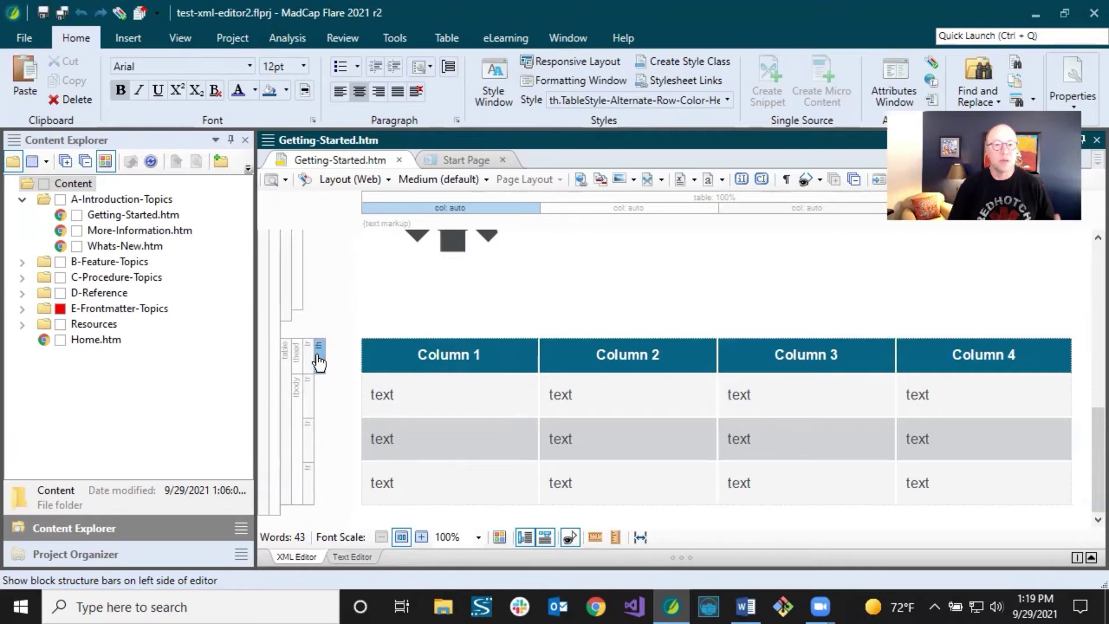
pyautogui.click(446, 356)
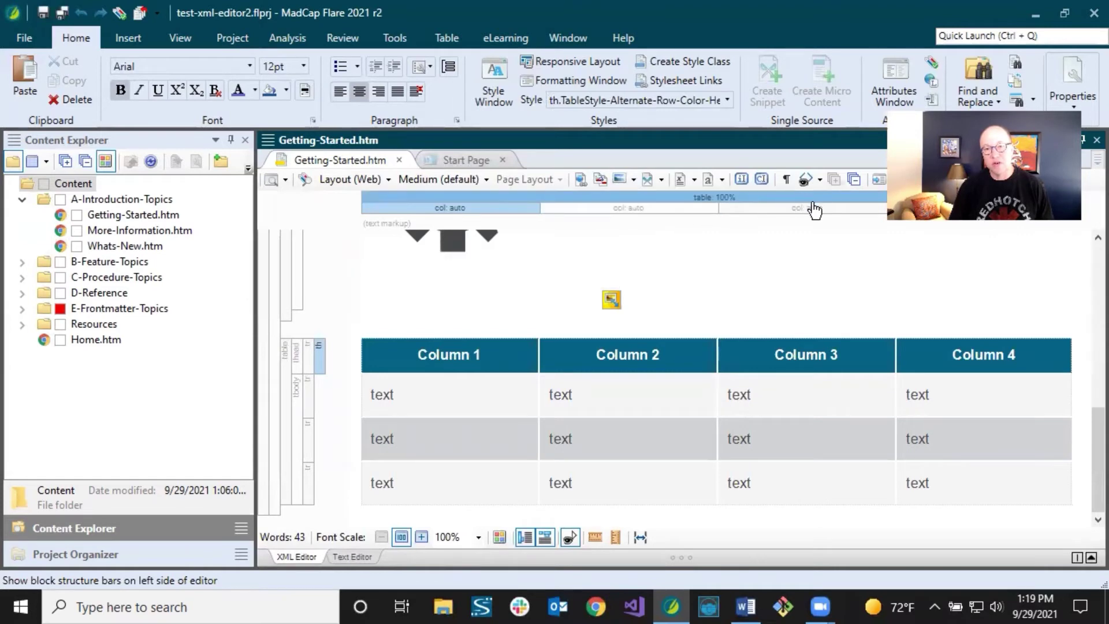
pyautogui.click(492, 355)
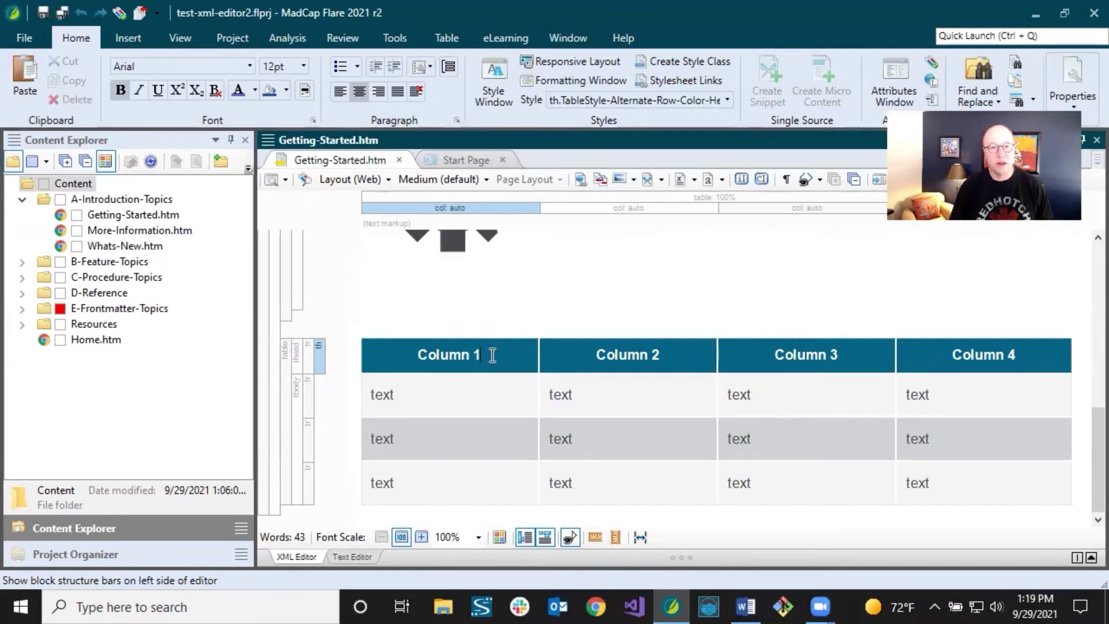
pyautogui.click(384, 394)
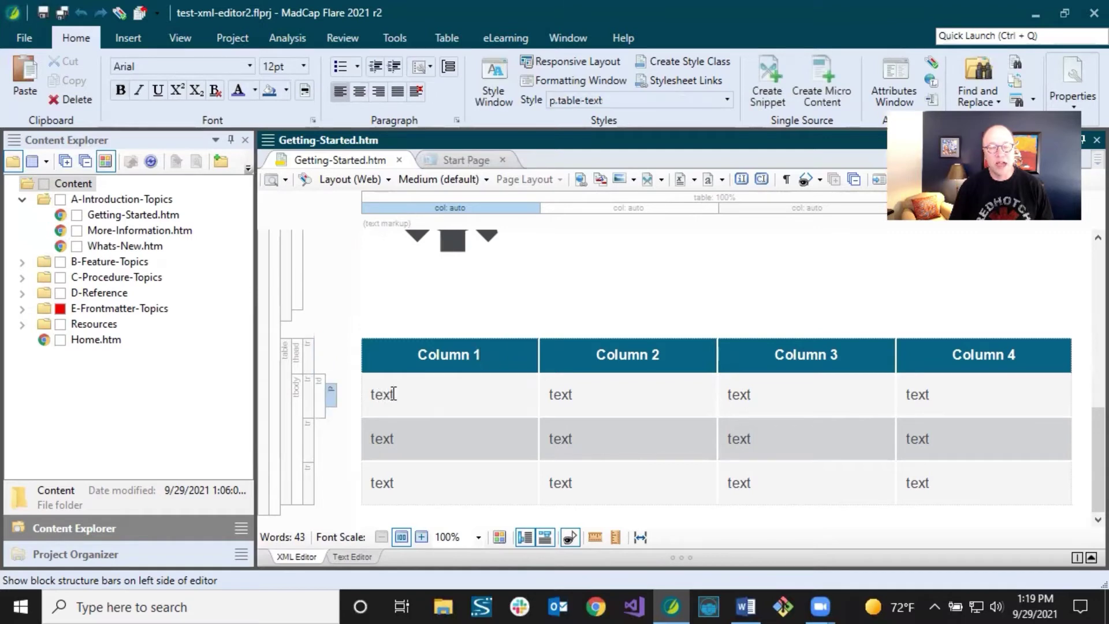
pyautogui.click(570, 396)
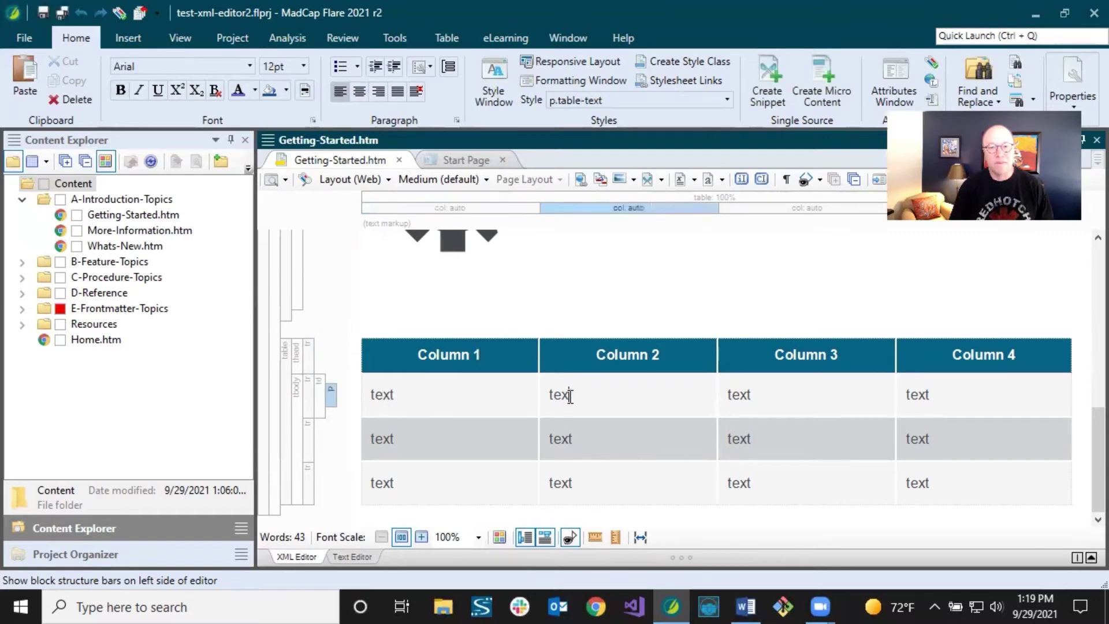
pyautogui.click(621, 354)
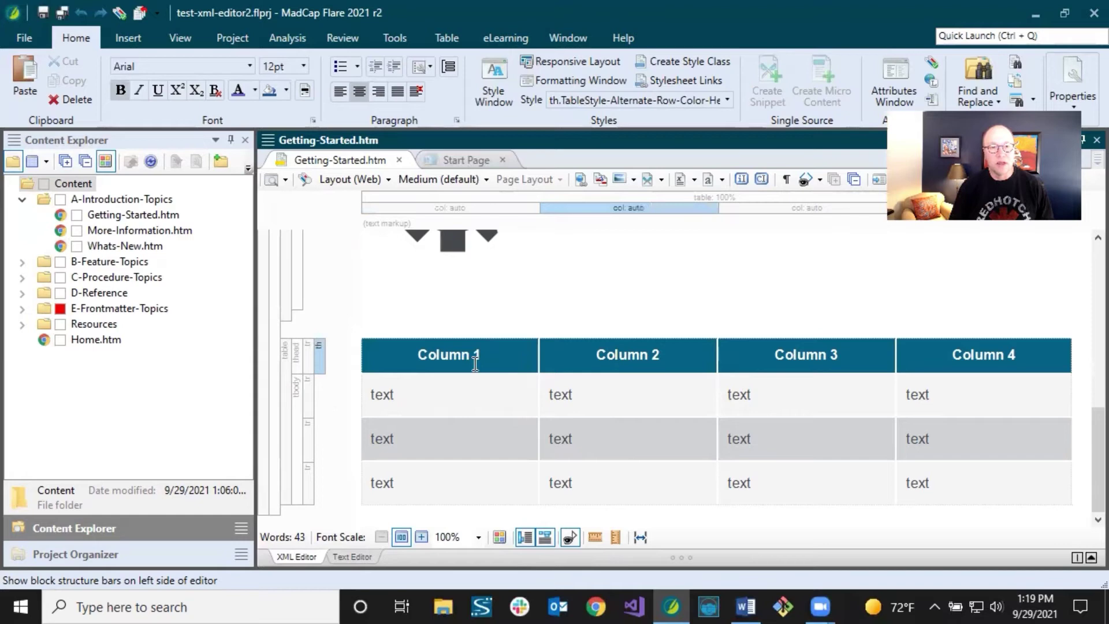
pyautogui.moveTo(322, 359)
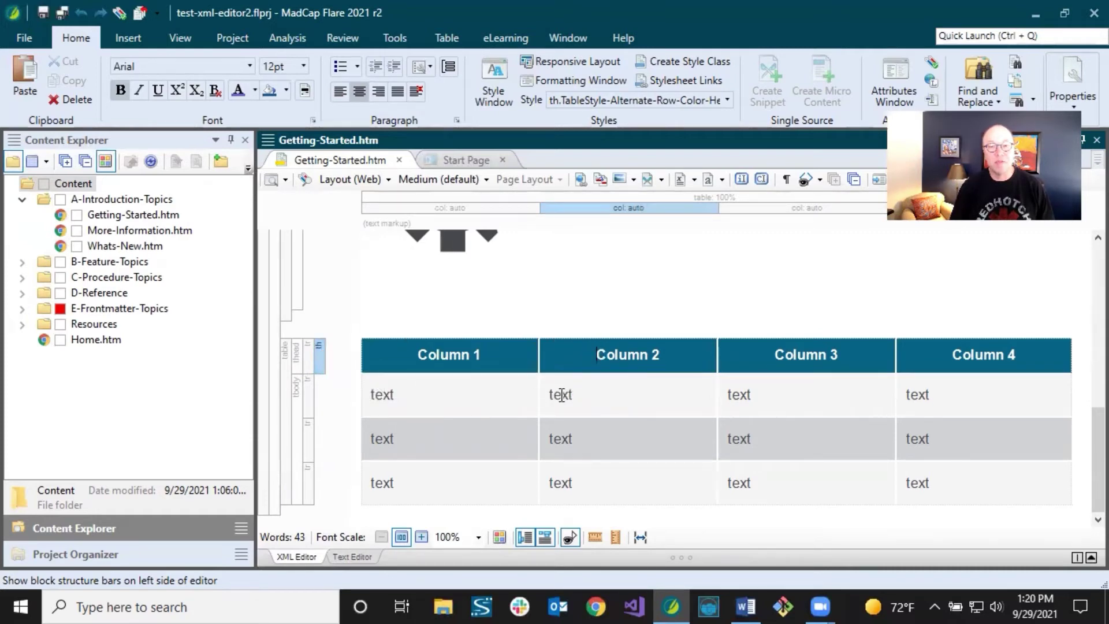
pyautogui.click(561, 395)
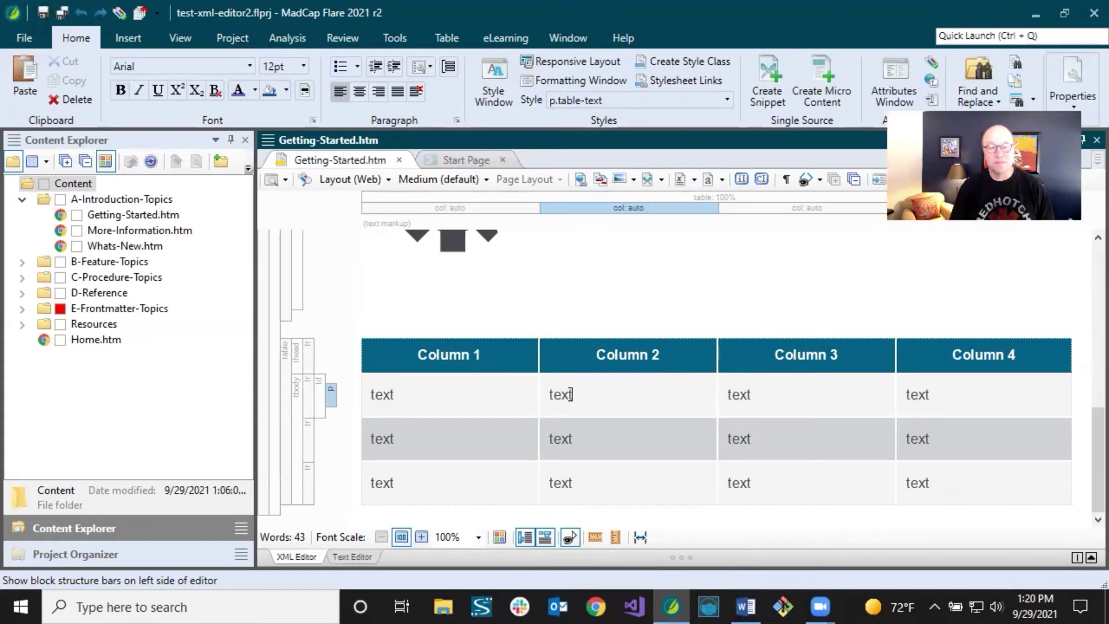
pyautogui.click(298, 402)
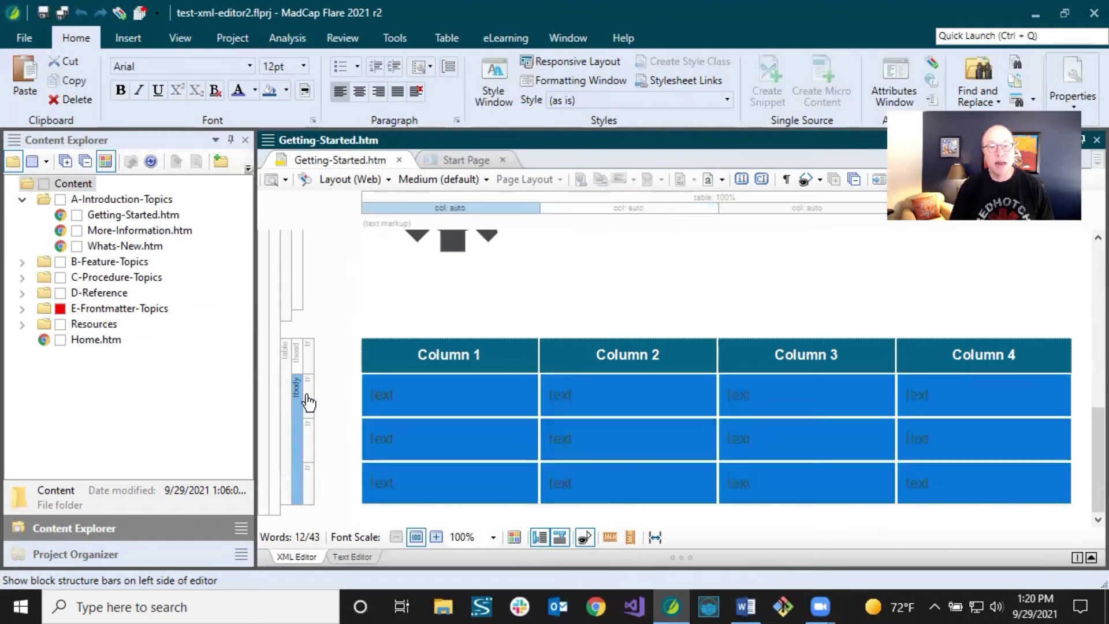
pyautogui.click(392, 395)
pyautogui.click(581, 395)
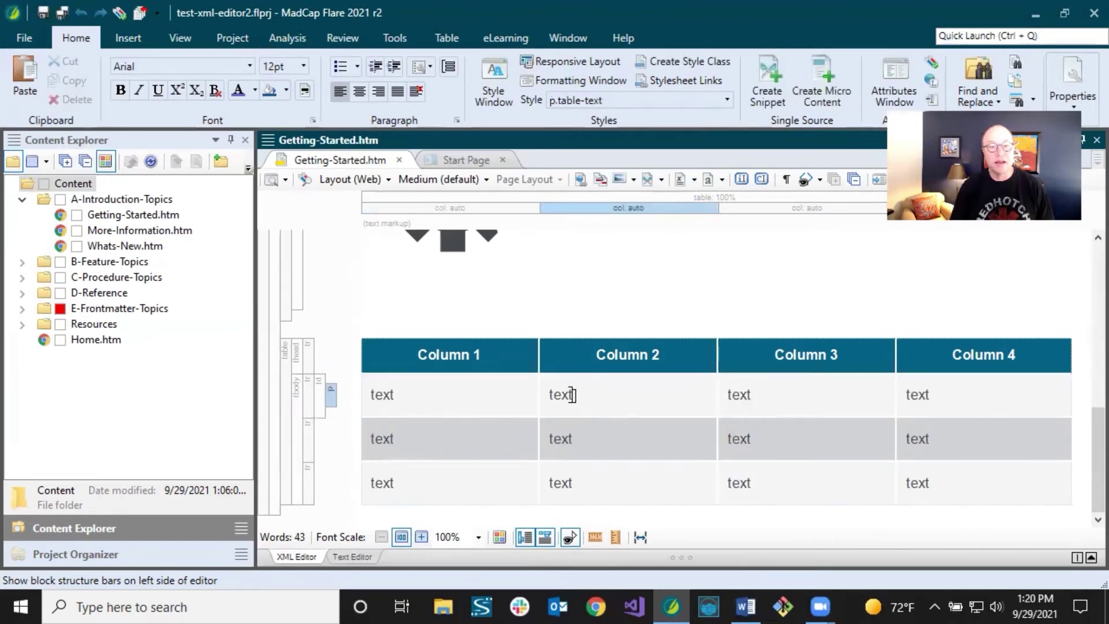
pyautogui.click(321, 396)
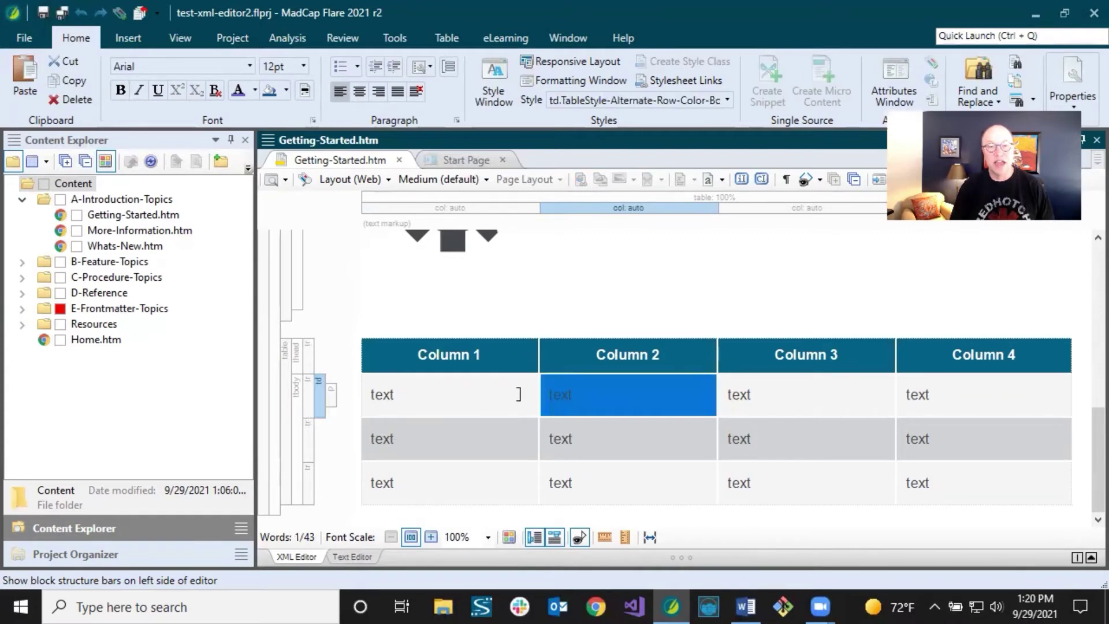
pyautogui.click(572, 395)
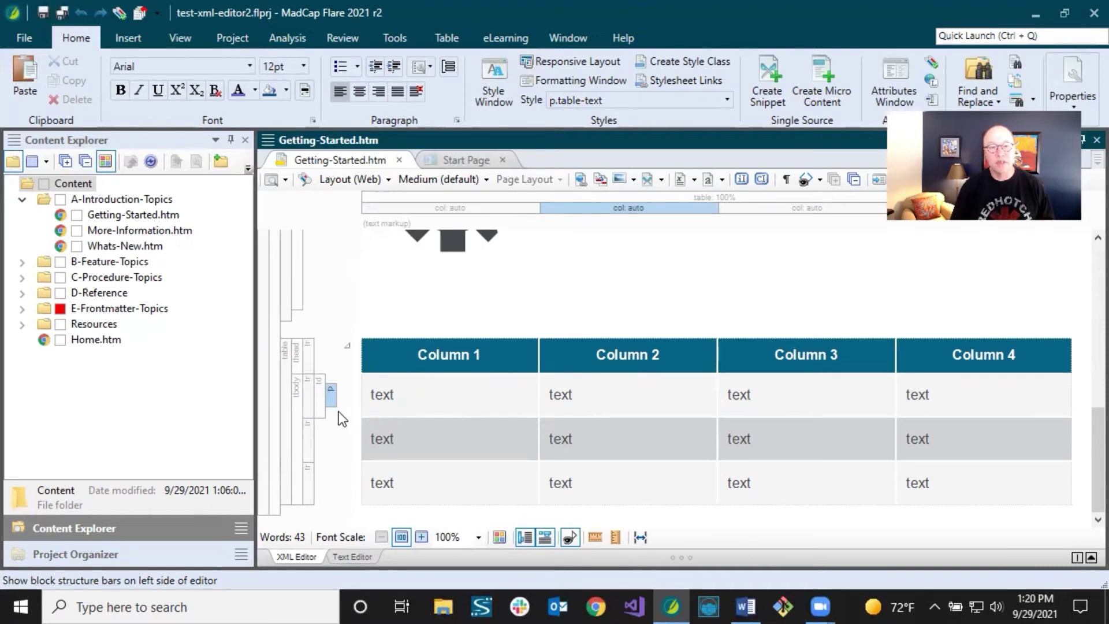
# - Add dfsdf and sdfsdf sdfs to row 2's cells, then drag that row above row 1
pyautogui.click(410, 440)
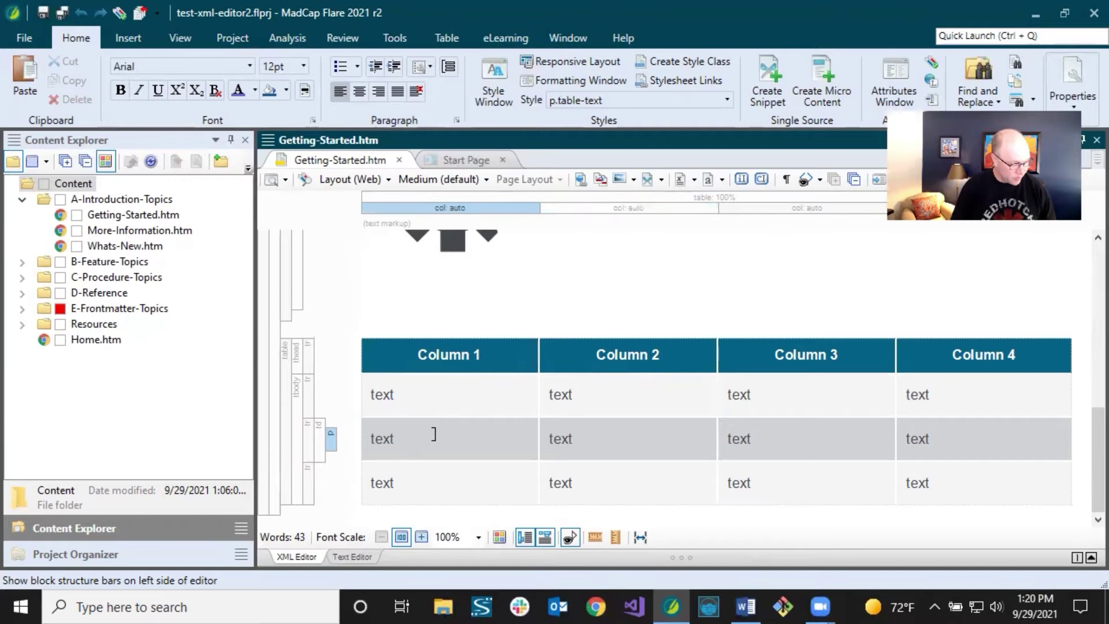
pyautogui.write('dfsdf')
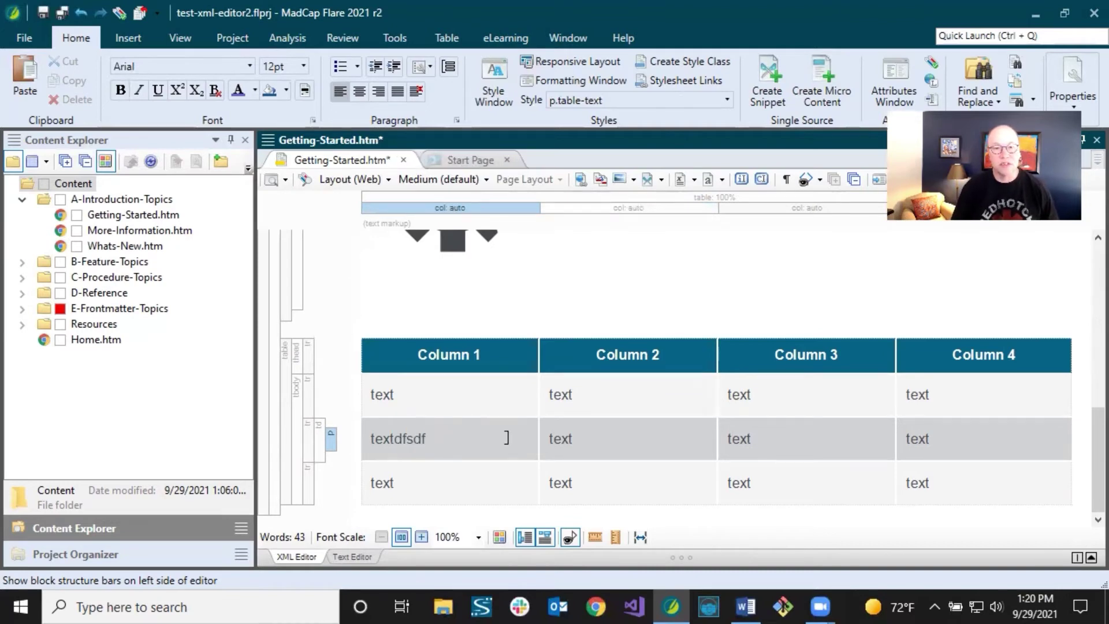
pyautogui.click(747, 436)
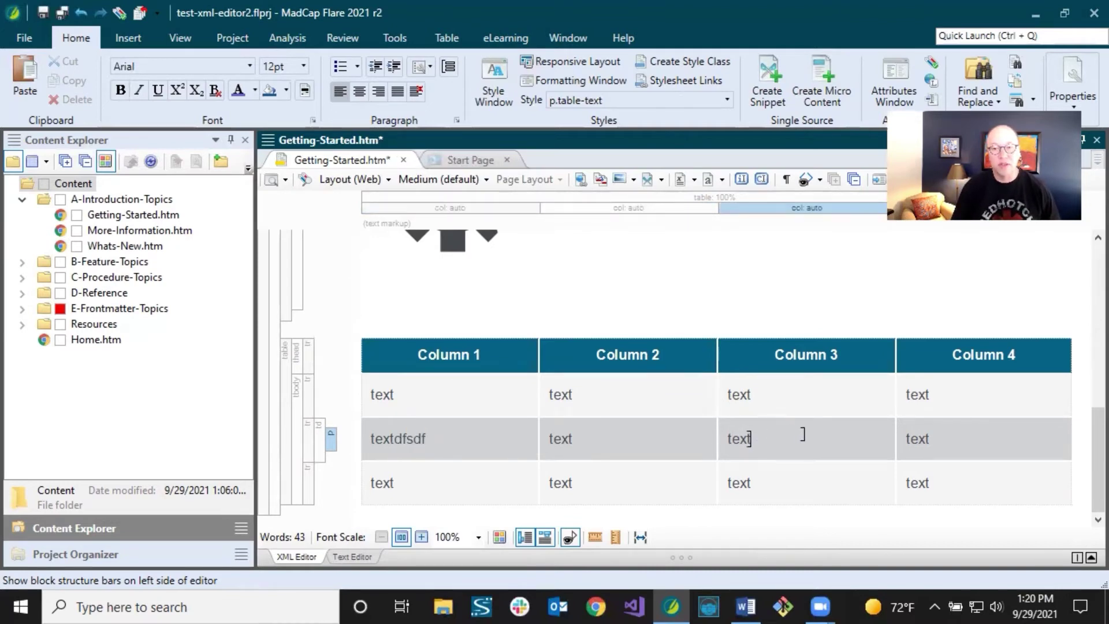
pyautogui.write('sdfsdf')
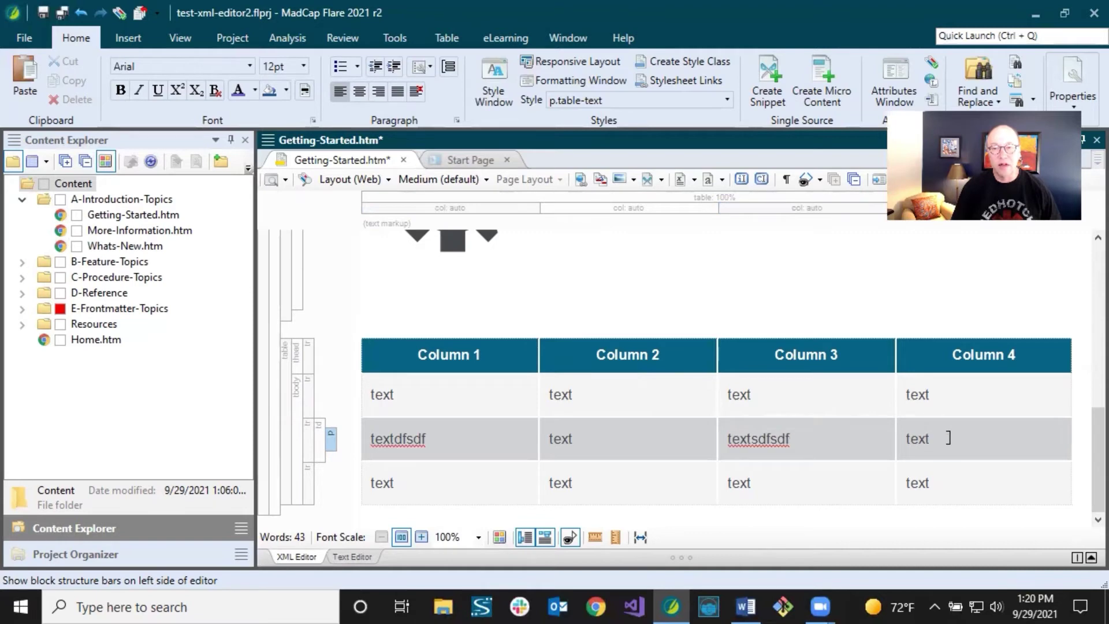
pyautogui.write(' sdfs')
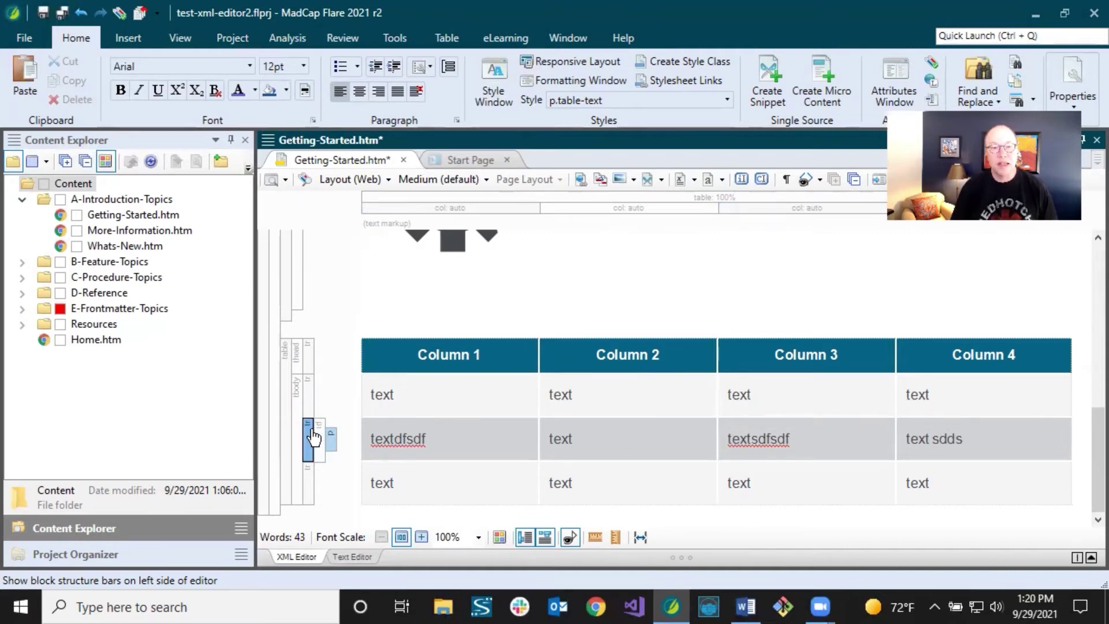
pyautogui.moveTo(309, 438); pyautogui.dragTo(310, 382)
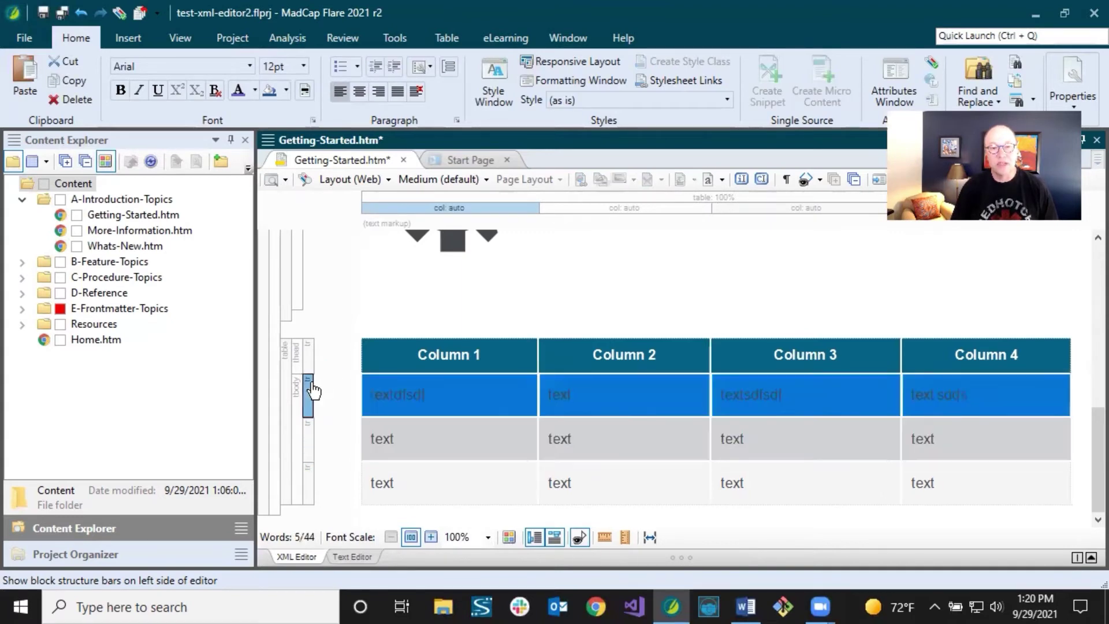
pyautogui.click(458, 390)
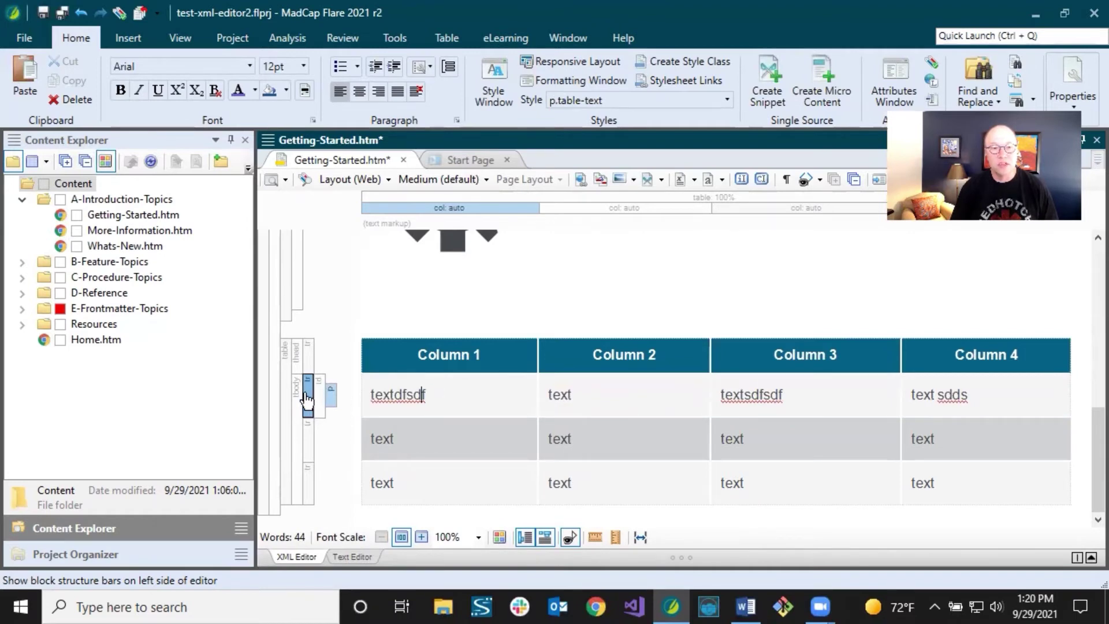
# - Drag the gear image above the numbered Steps list, just under the two opening paragraphs
pyautogui.scroll(5, 428, 376)
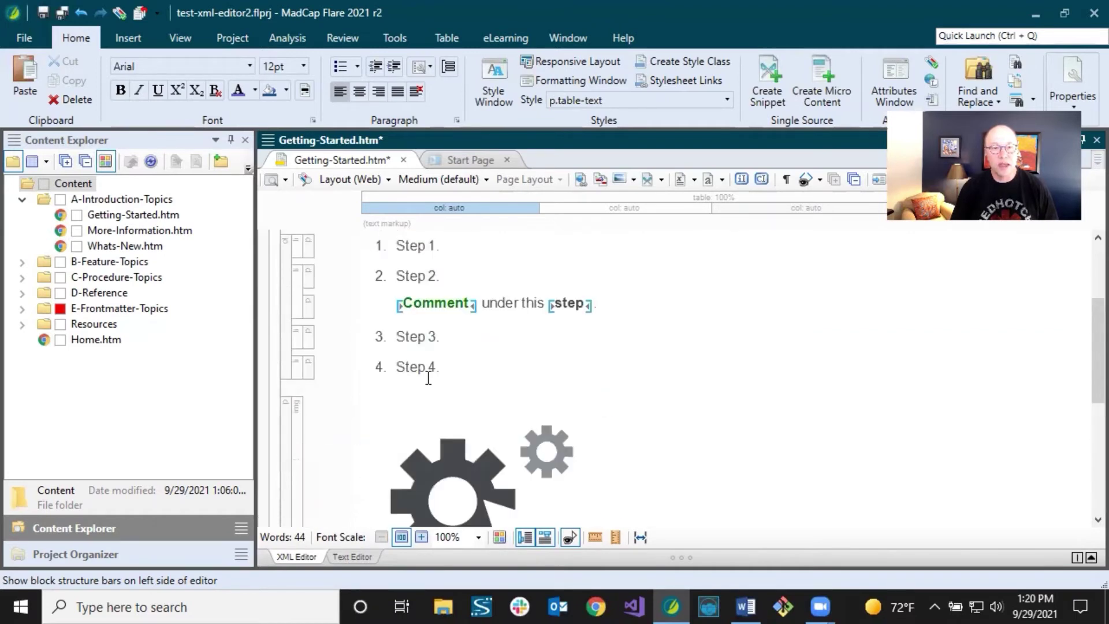
pyautogui.scroll(3, 420, 372)
pyautogui.scroll(-3, 413, 376)
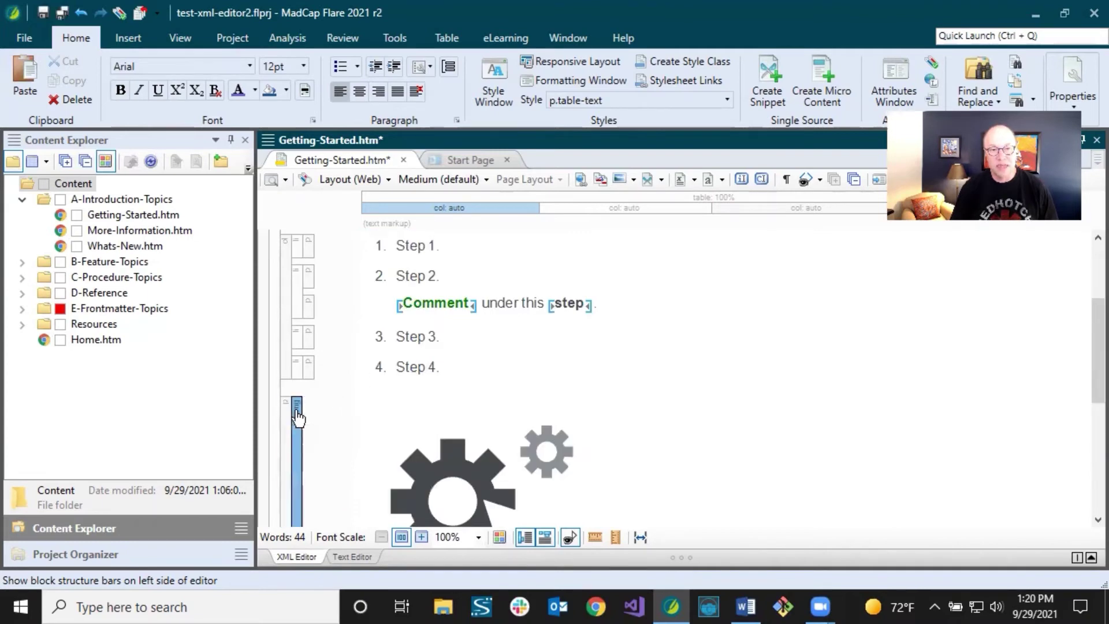
pyautogui.scroll(3, 438, 398)
pyautogui.moveTo(303, 511); pyautogui.dragTo(286, 363)
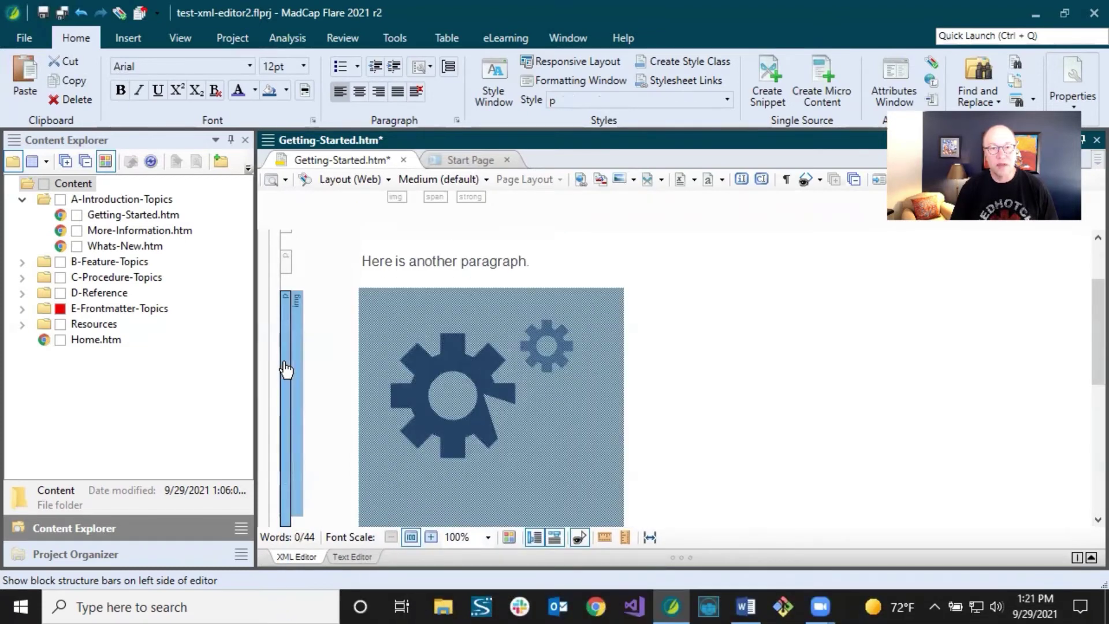
pyautogui.click(605, 372)
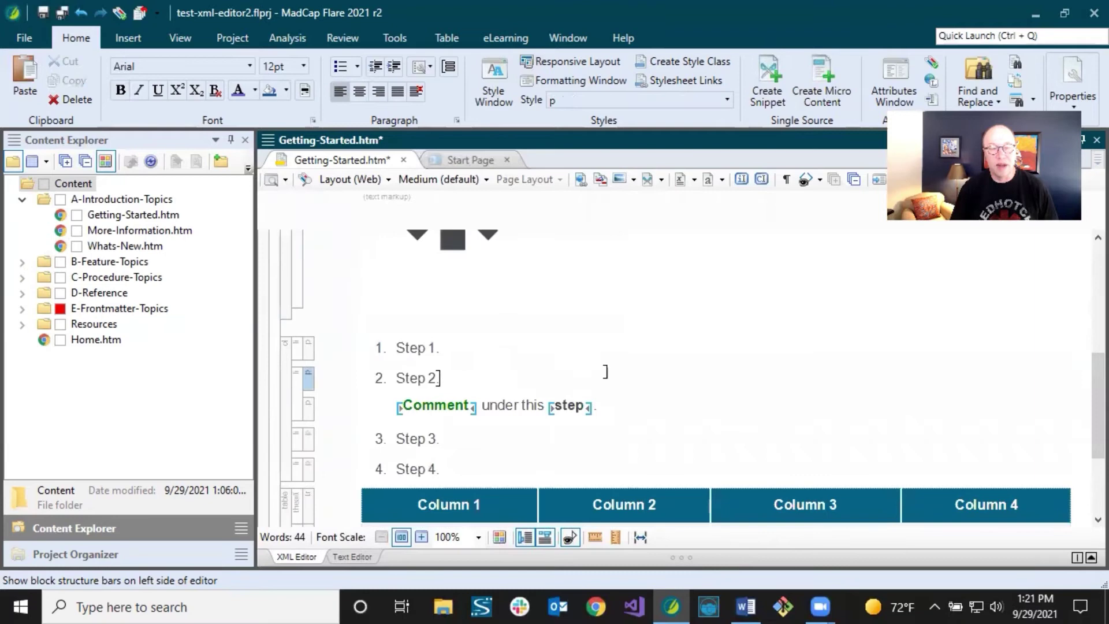
pyautogui.scroll(5, 607, 373)
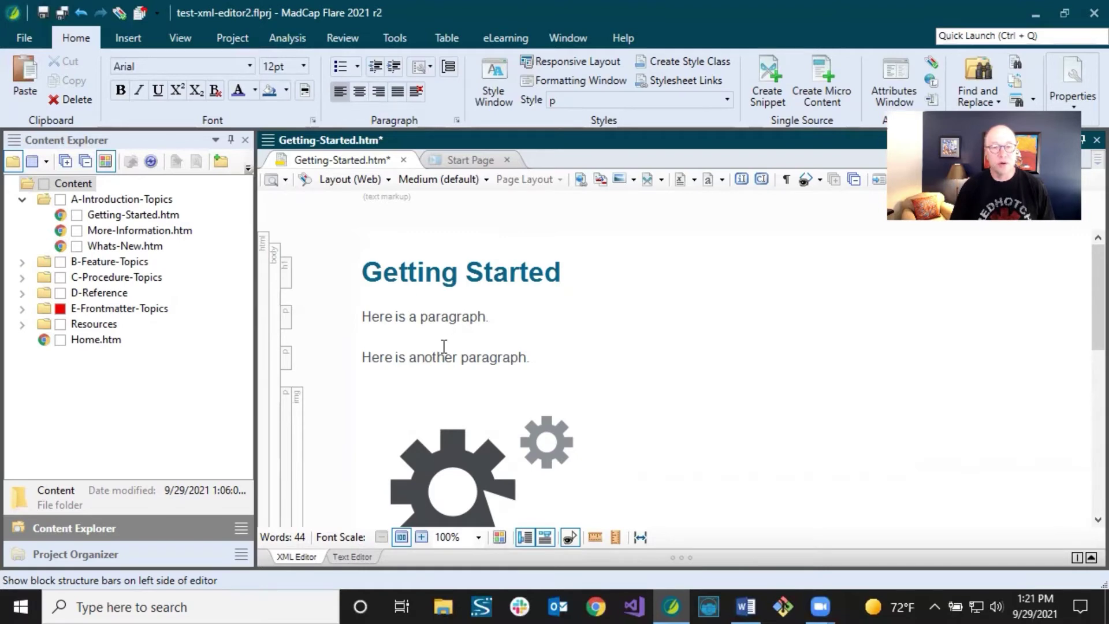
# - Select the numbered list and the Step 2 item, then open the Getting Started h1 node menu
pyautogui.scroll(-10, 407, 358)
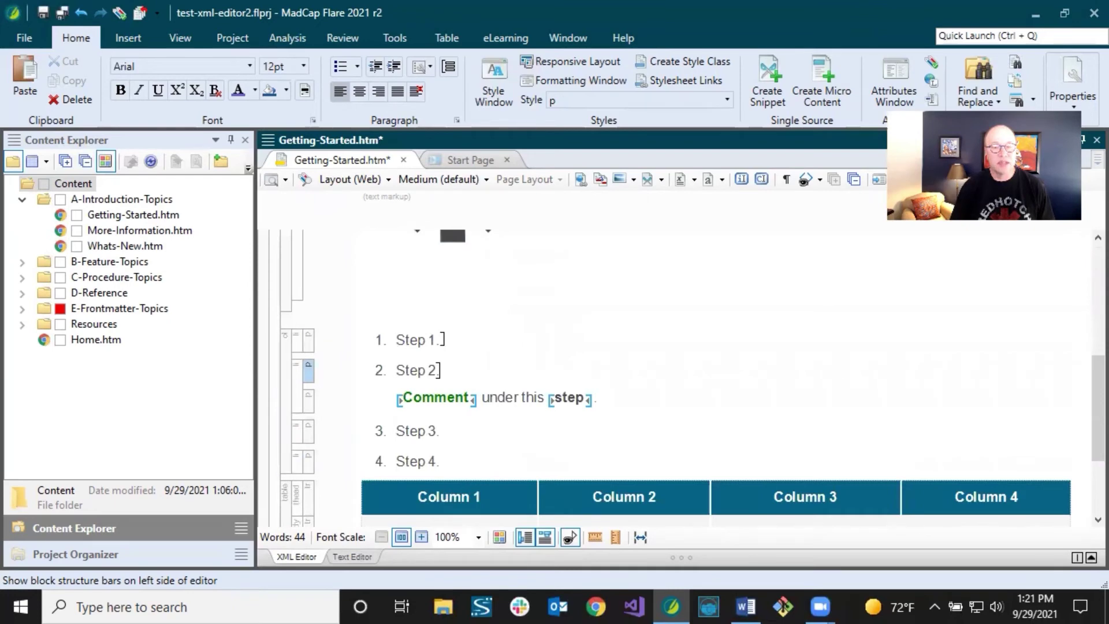
pyautogui.click(284, 348)
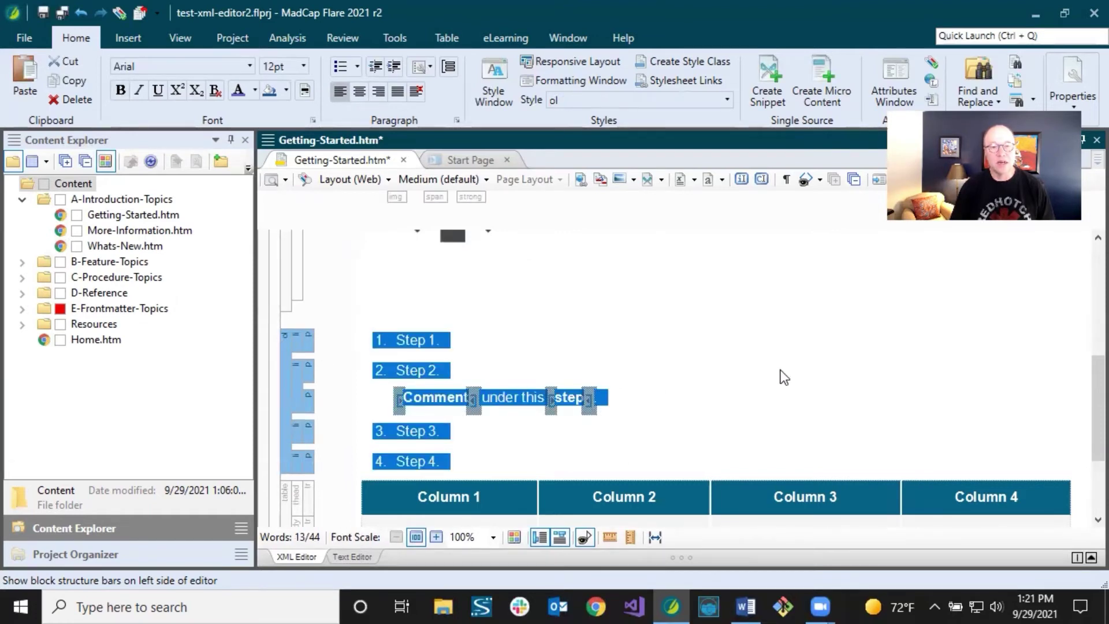
pyautogui.click(428, 341)
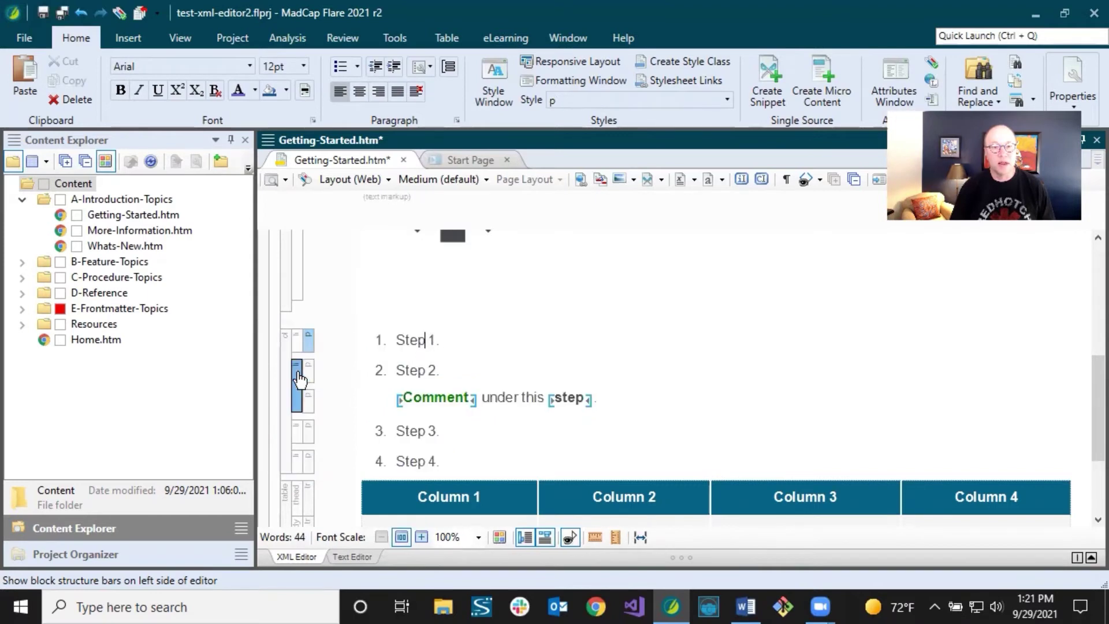
pyautogui.click(297, 380)
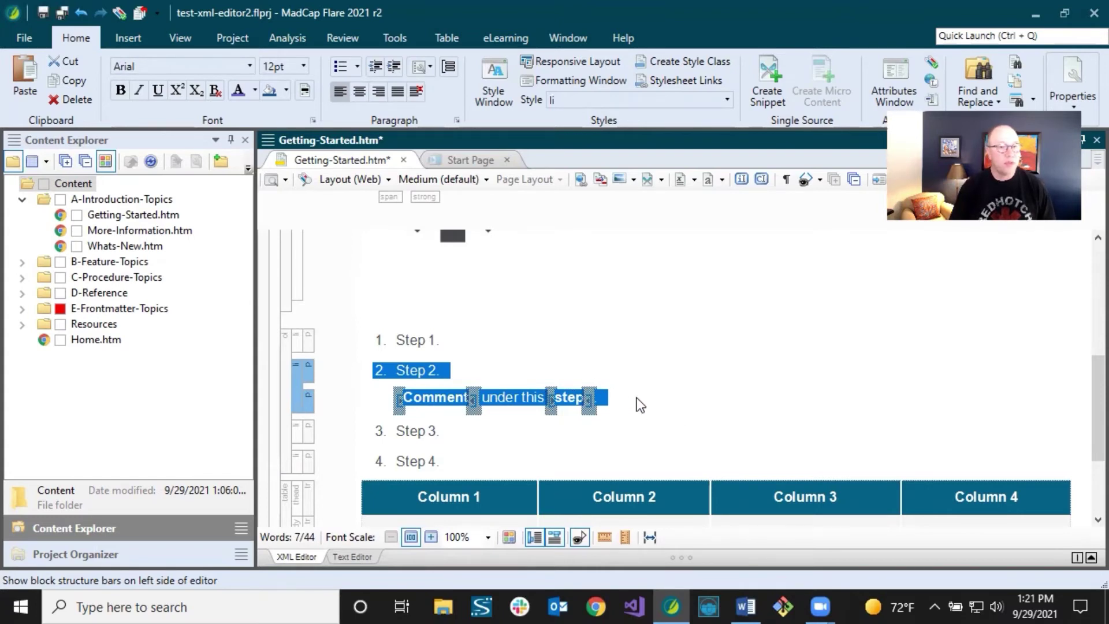
pyautogui.scroll(6, 637, 398)
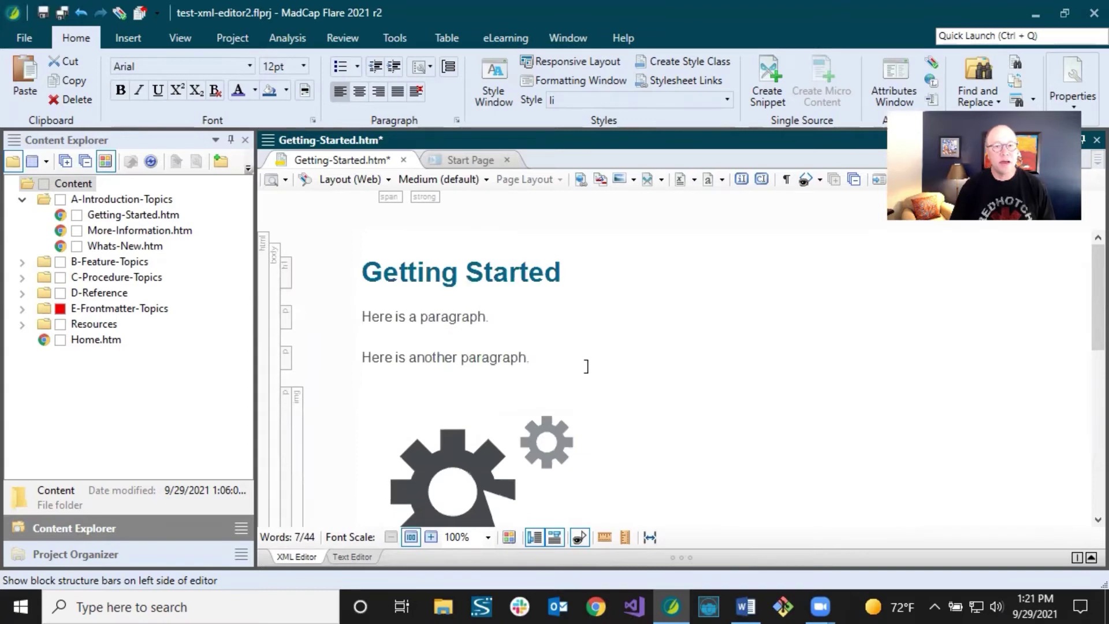
pyautogui.click(286, 276)
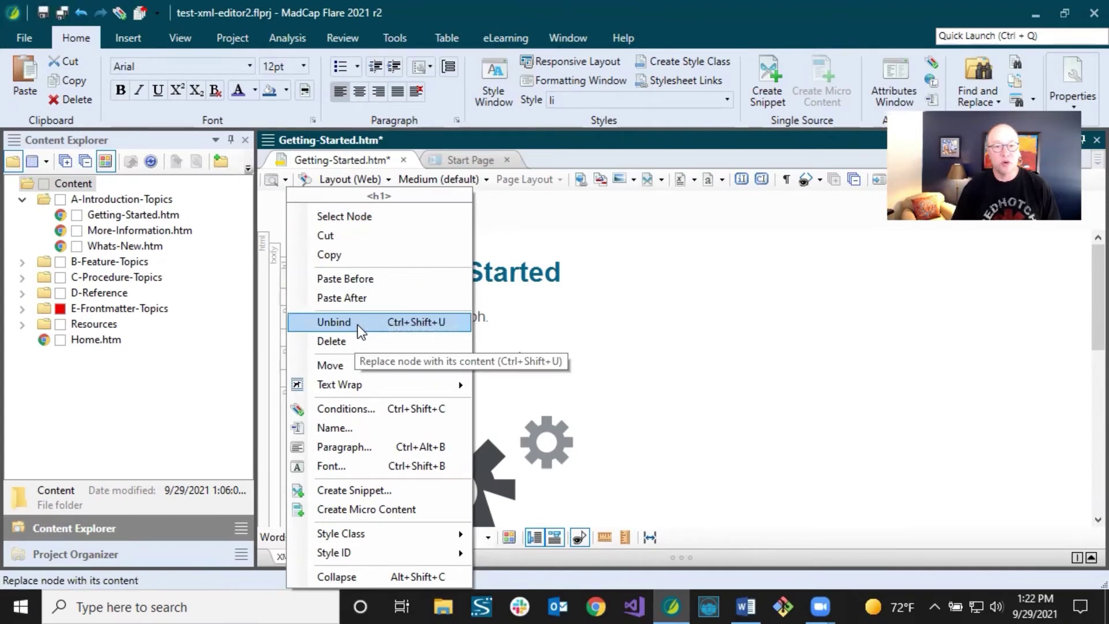
pyautogui.click(554, 264)
pyautogui.scroll(-6, 563, 283)
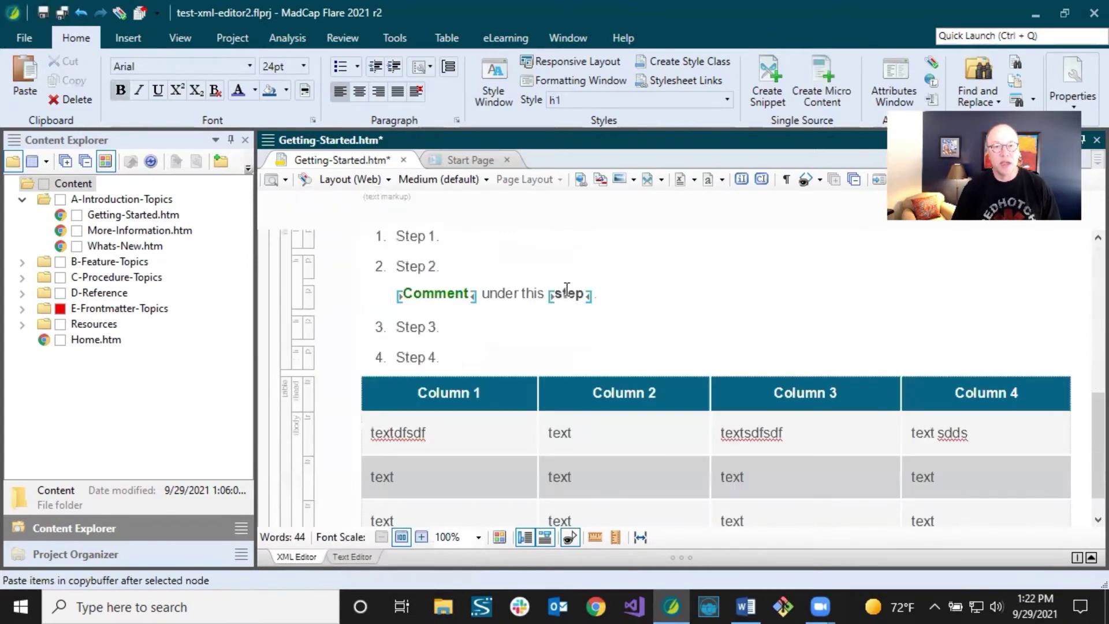
pyautogui.scroll(2, 421, 327)
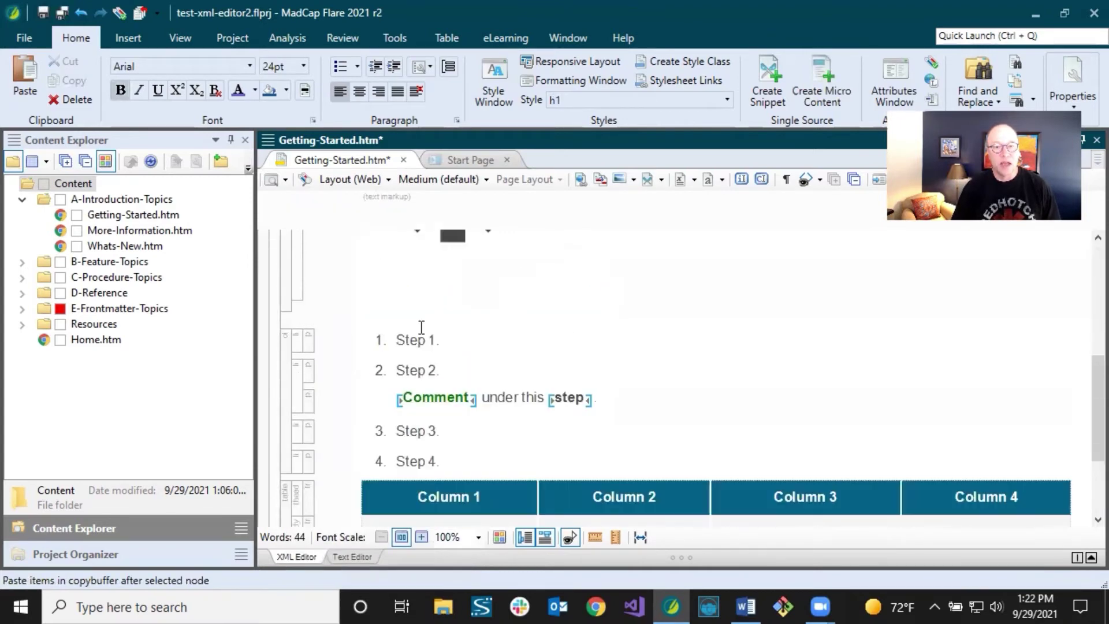
pyautogui.rightClick(283, 339)
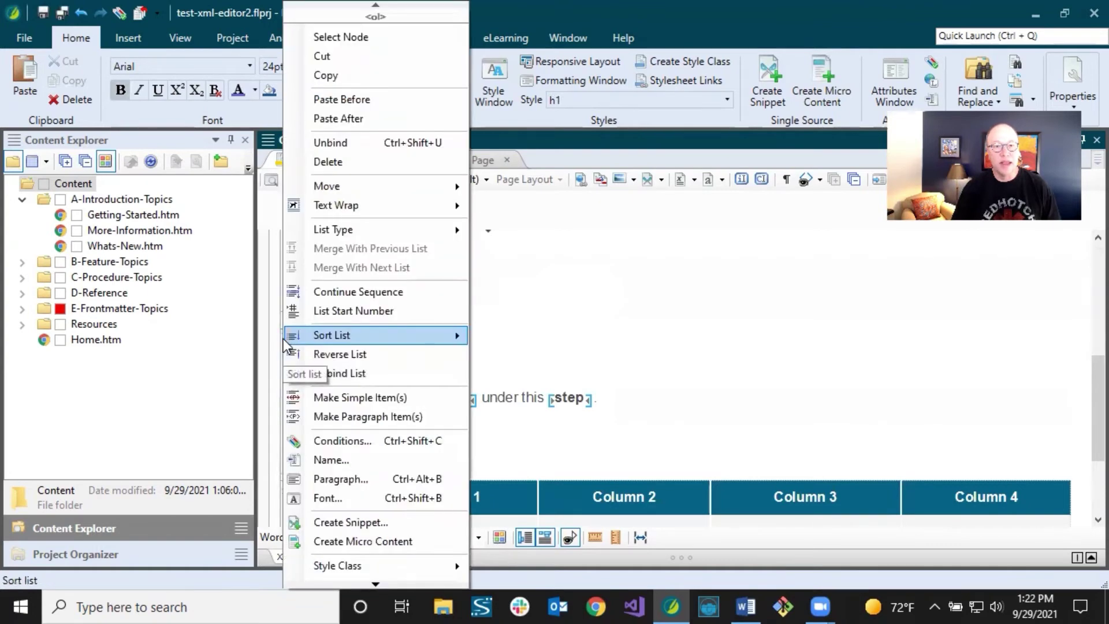
pyautogui.click(321, 148)
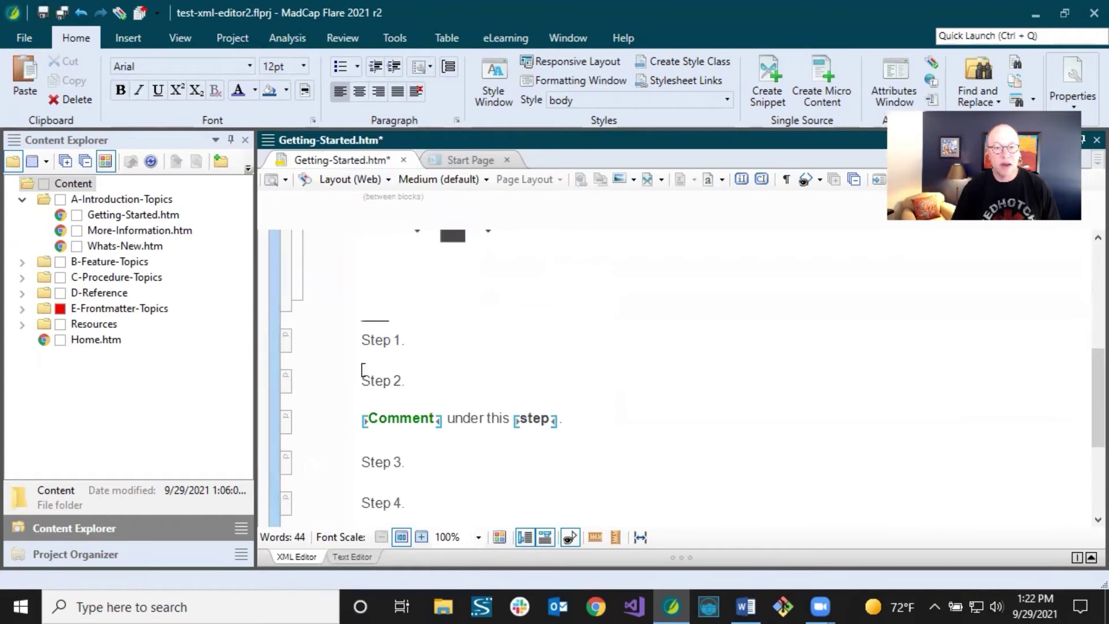
pyautogui.click(79, 12)
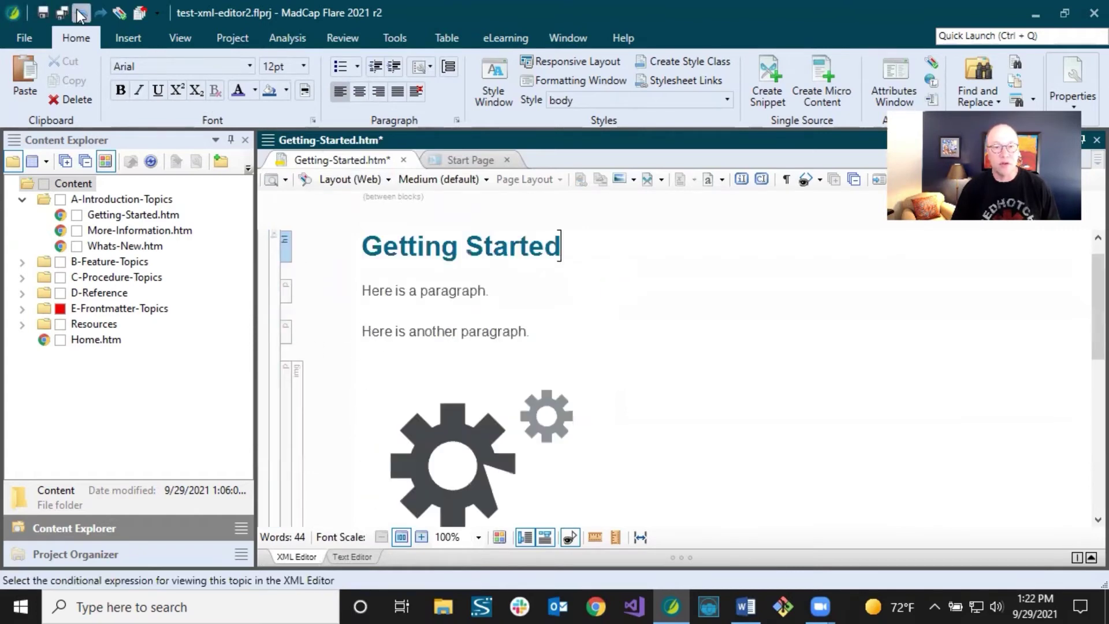
pyautogui.scroll(-5, 502, 379)
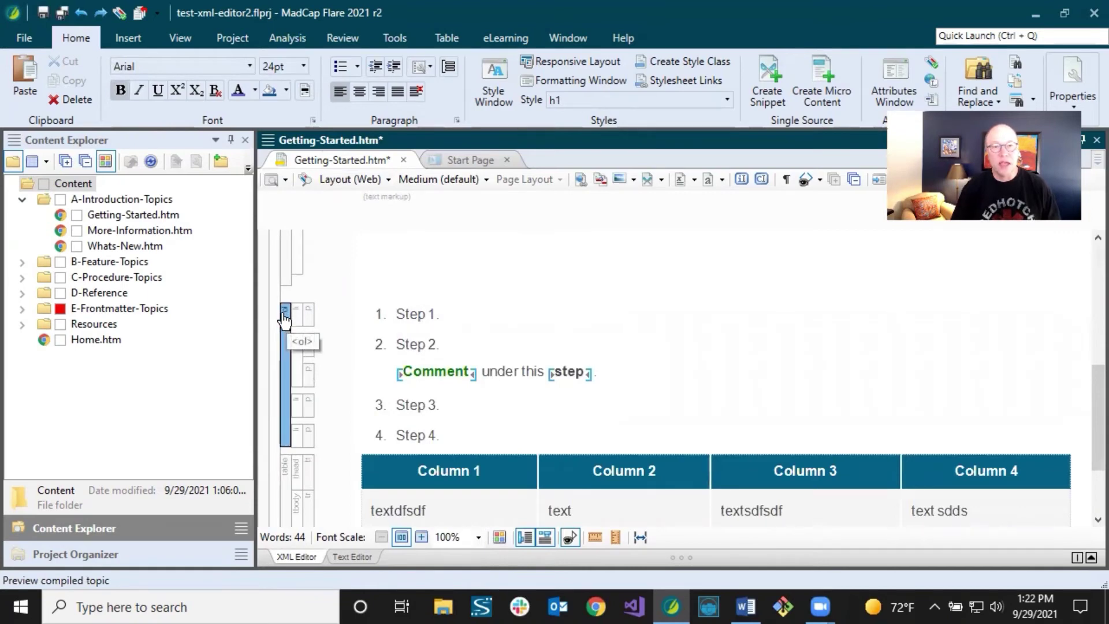
# - Make the numbered list's items Simple Items, stripping their embedded paragraphs
pyautogui.scroll(3, 396, 289)
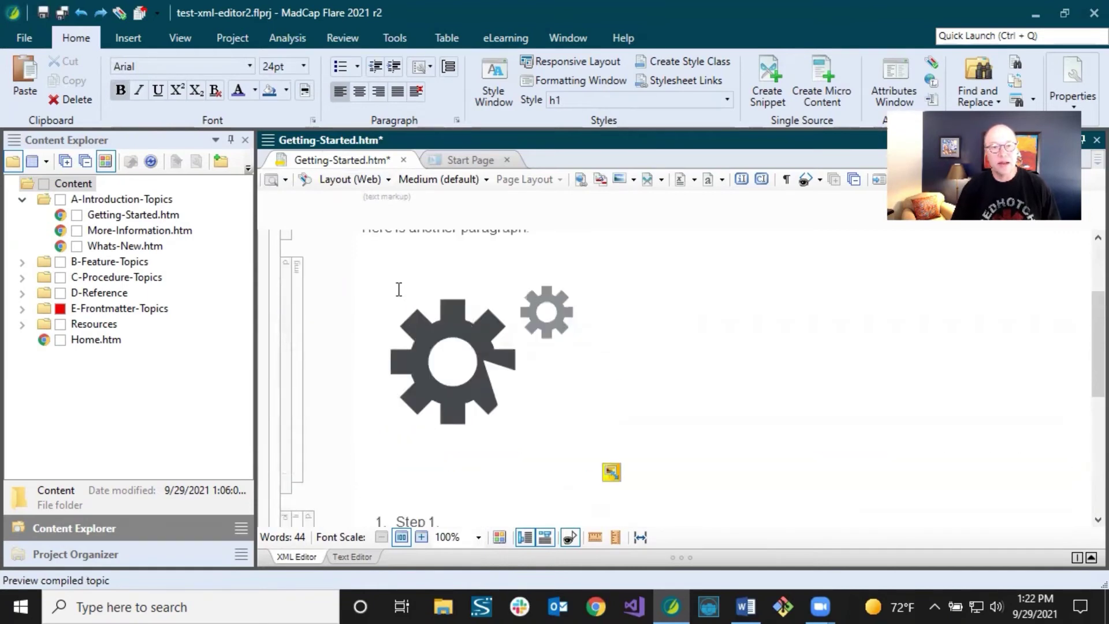
pyautogui.rightClick(283, 272)
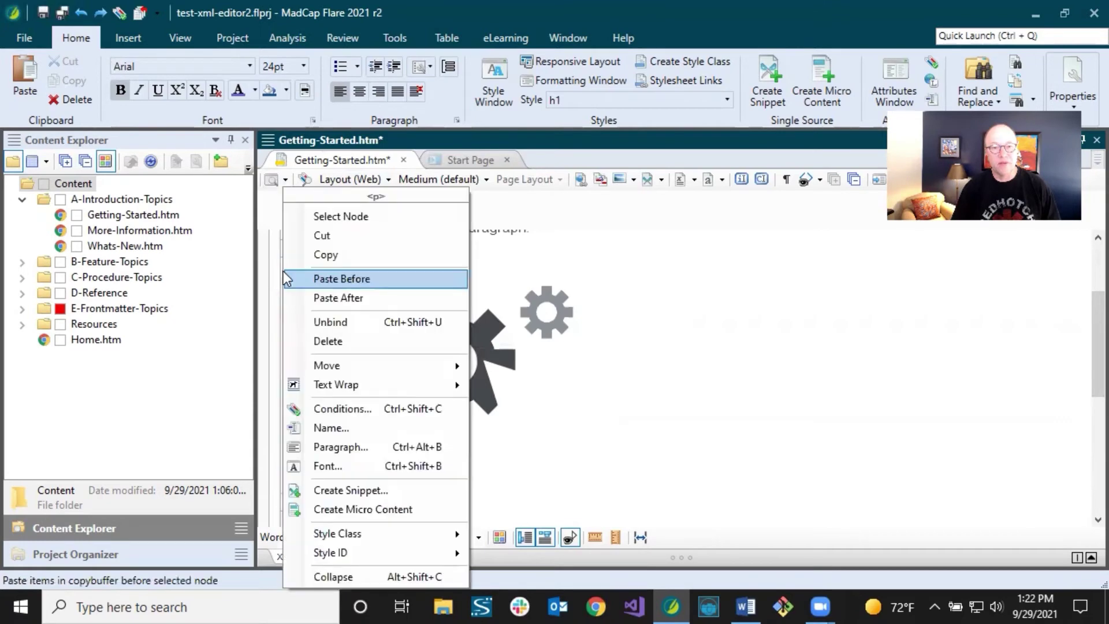
pyautogui.click(653, 339)
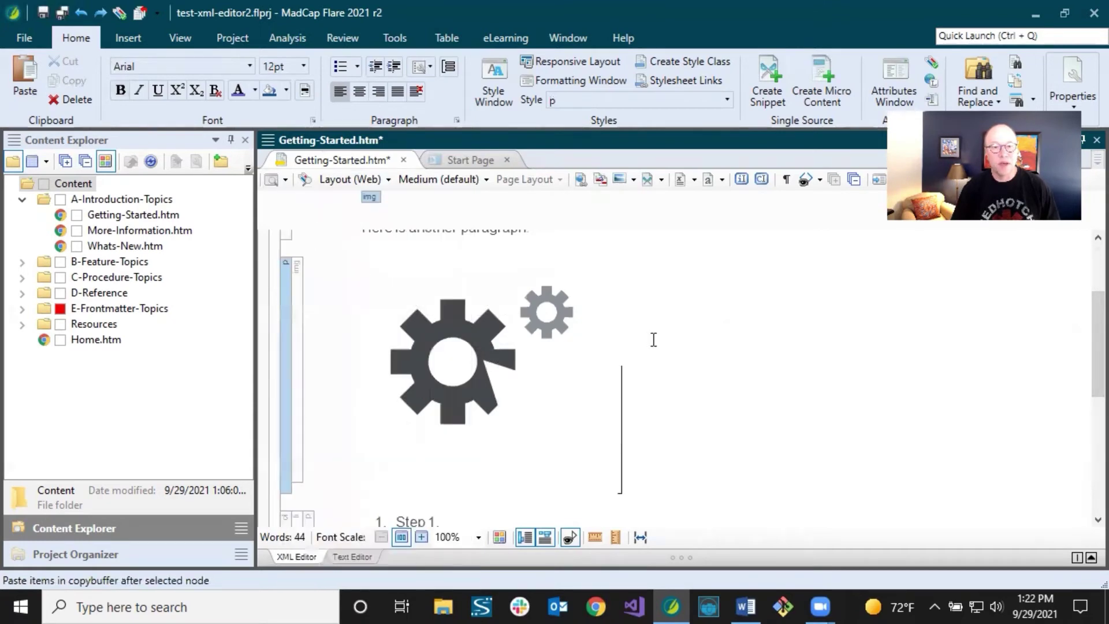
pyautogui.scroll(-3, 653, 339)
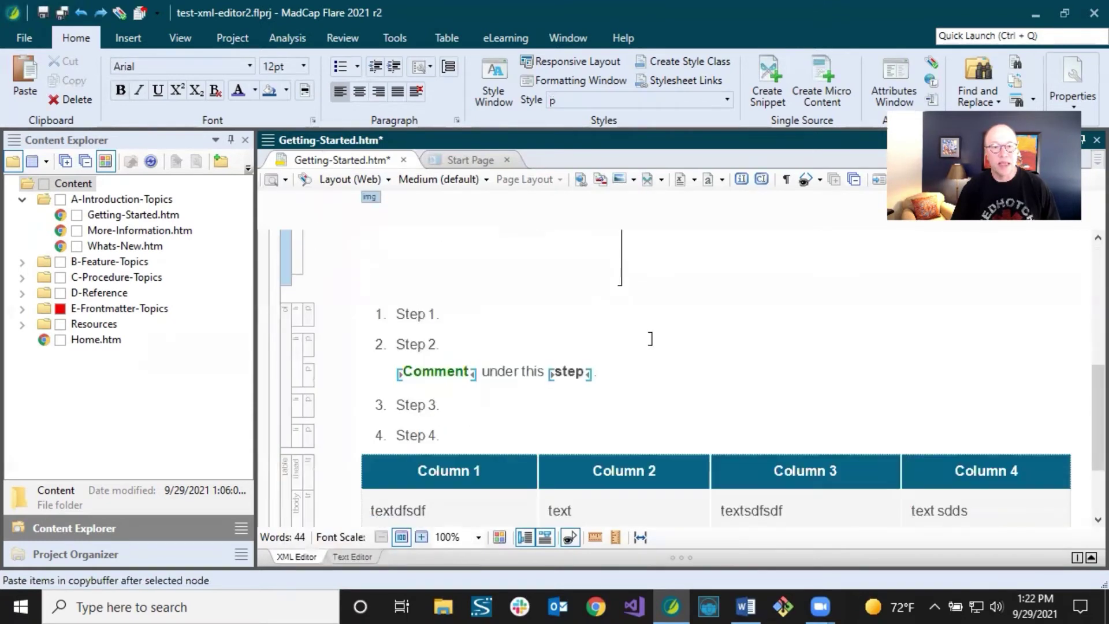
pyautogui.rightClick(283, 320)
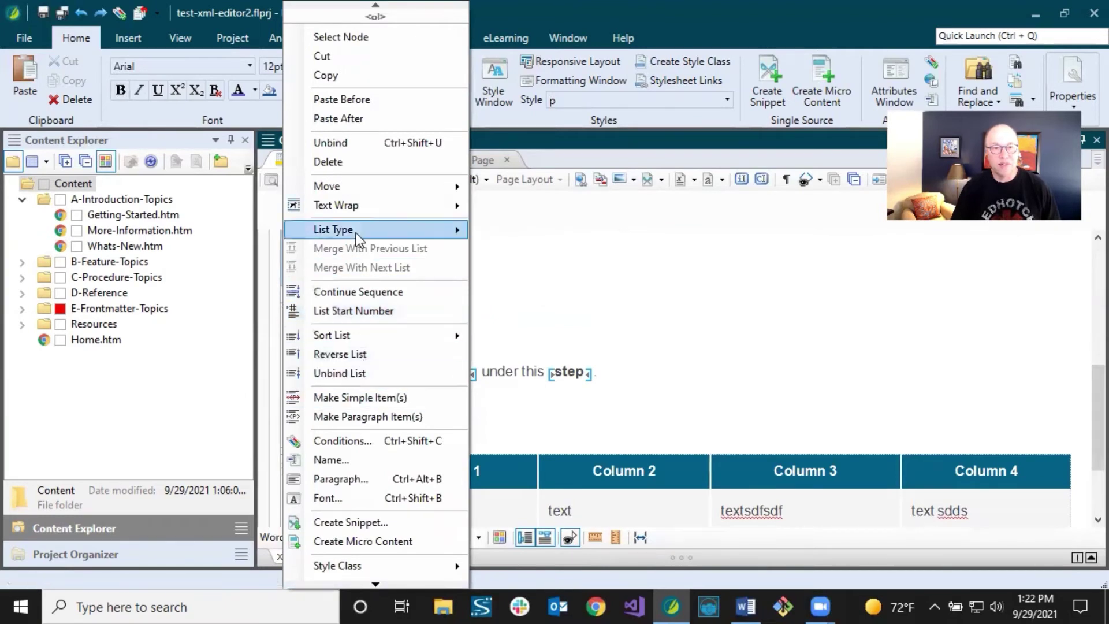
pyautogui.click(360, 397)
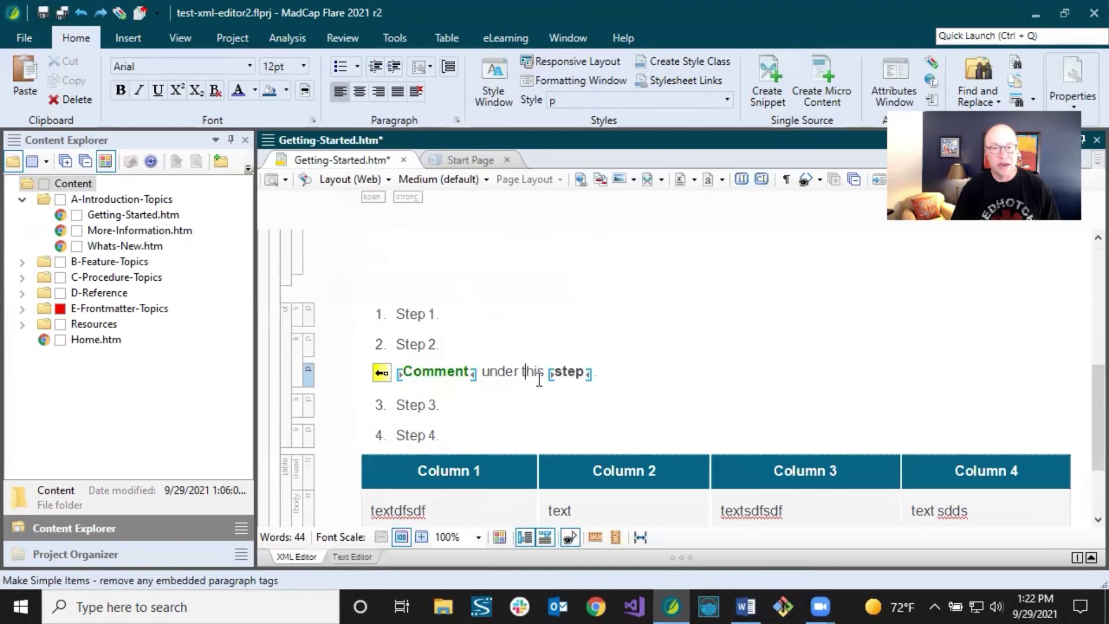
# - Open the table's structure-bar menu and close it without changes
pyautogui.scroll(-3, 539, 379)
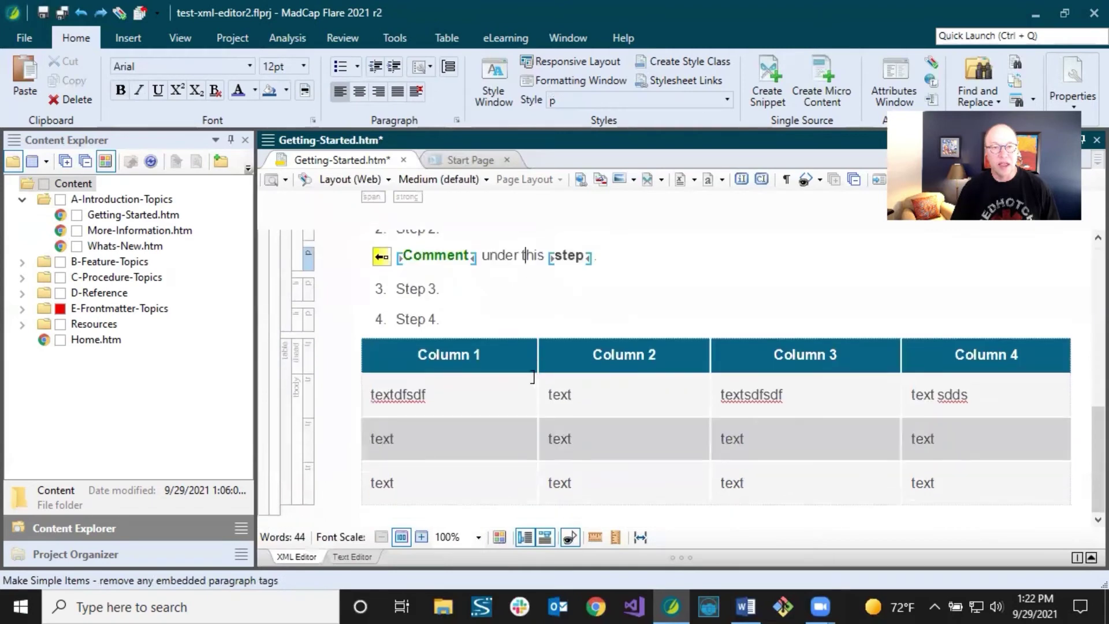
pyautogui.rightClick(287, 363)
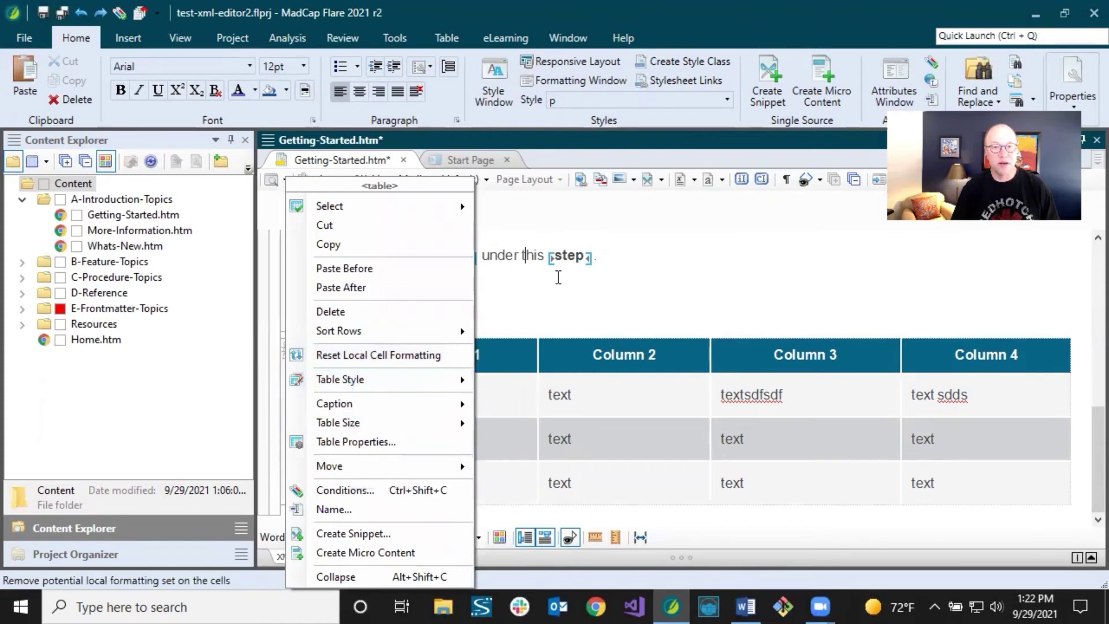
pyautogui.click(556, 254)
pyautogui.scroll(10, 528, 292)
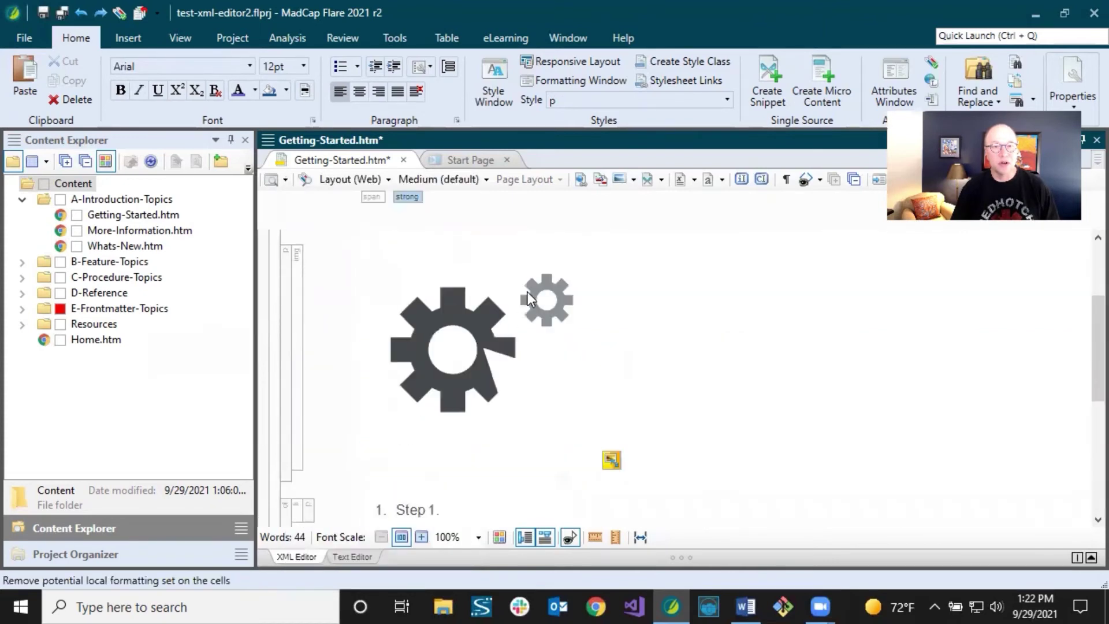
# - Open the gear image paragraph's structure-bar menu and dismiss it without changes
pyautogui.rightClick(288, 280)
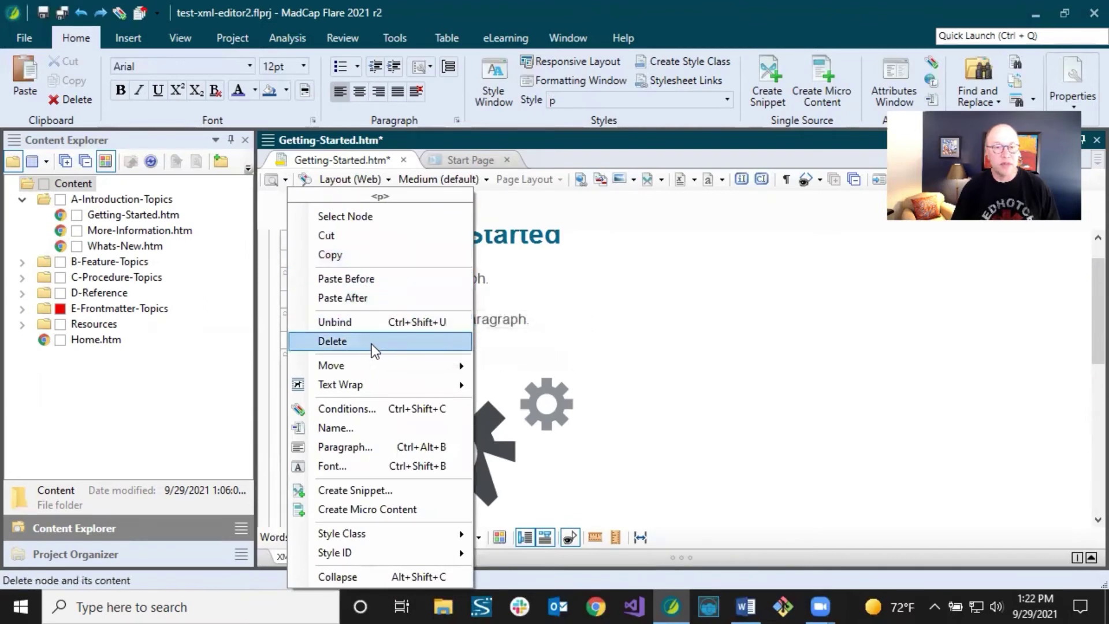
pyautogui.moveTo(377, 365)
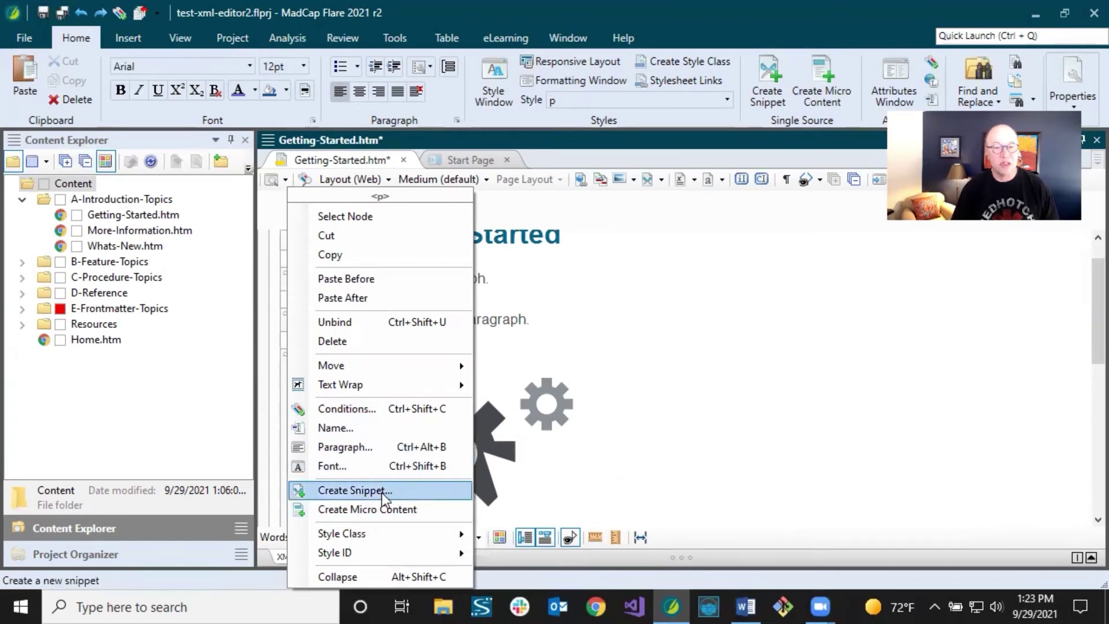
pyautogui.moveTo(376, 529)
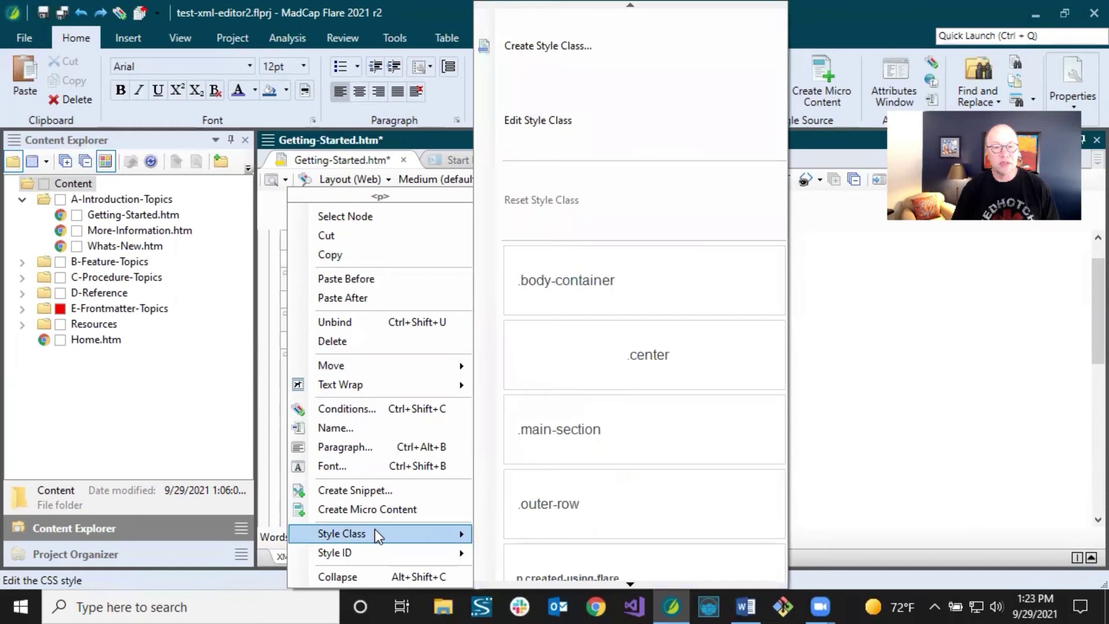
pyautogui.click(794, 324)
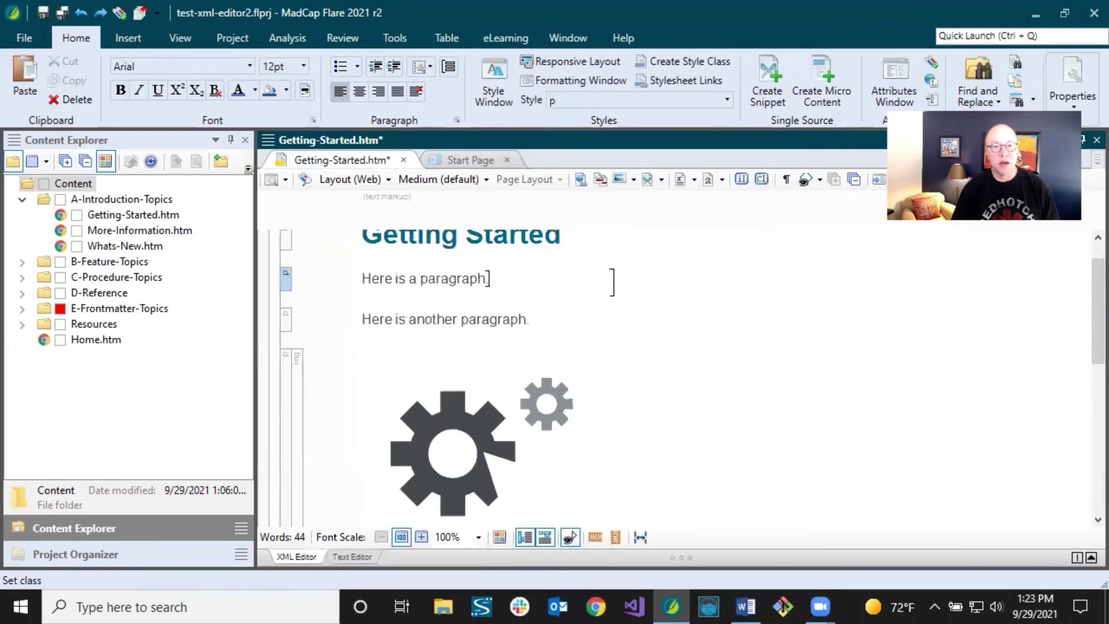
# - Save the Getting-Started.htm topic
pyautogui.scroll(1, 612, 281)
pyautogui.click(468, 271)
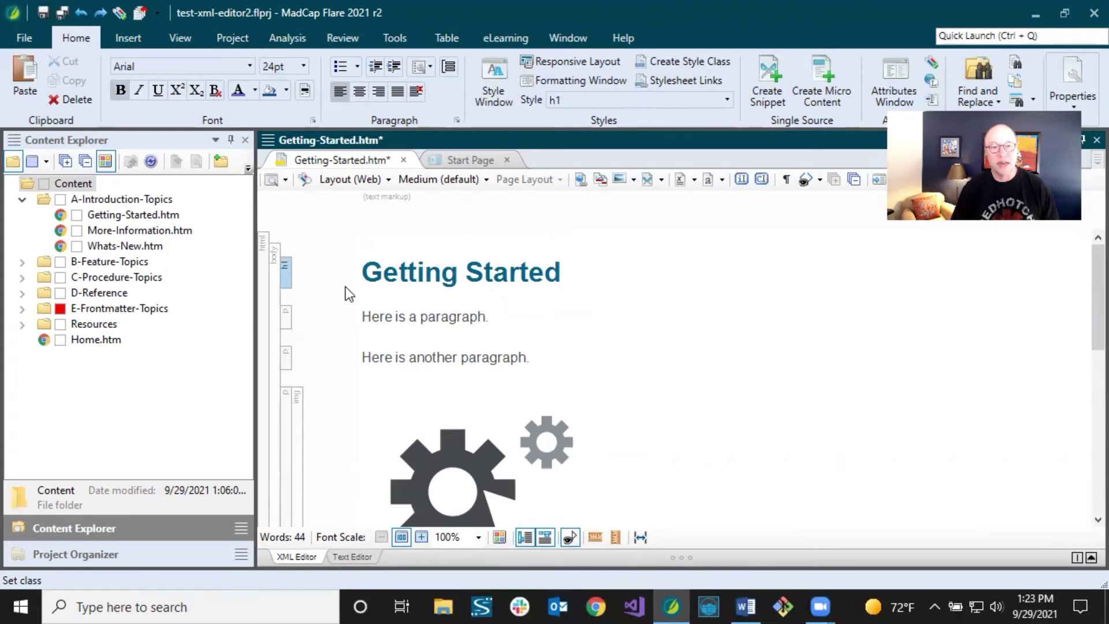
pyautogui.click(62, 12)
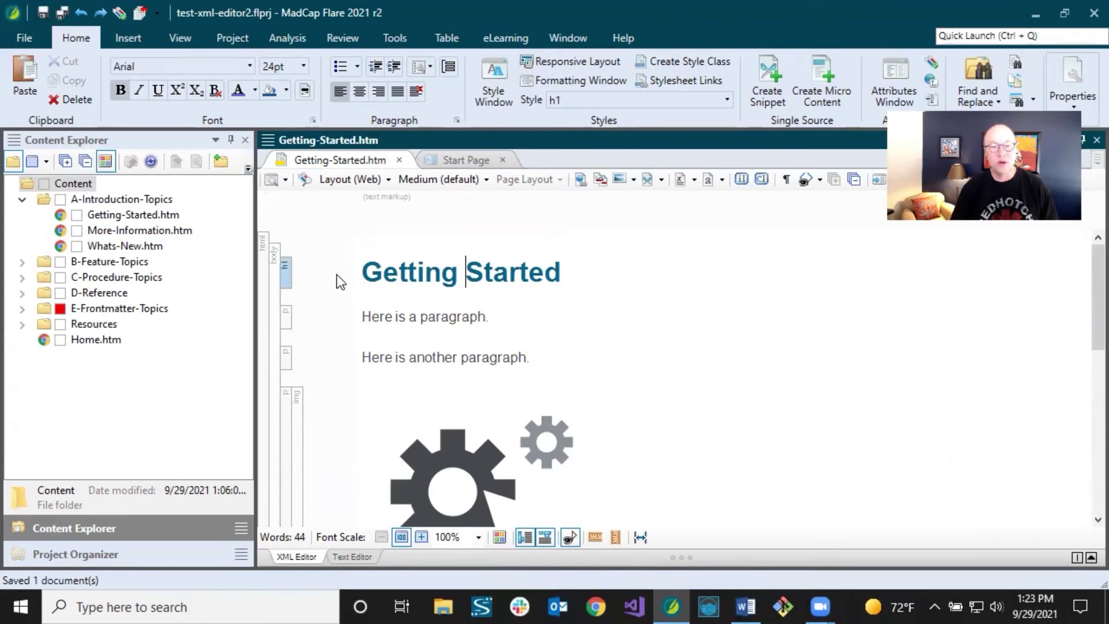
pyautogui.rightClick(286, 275)
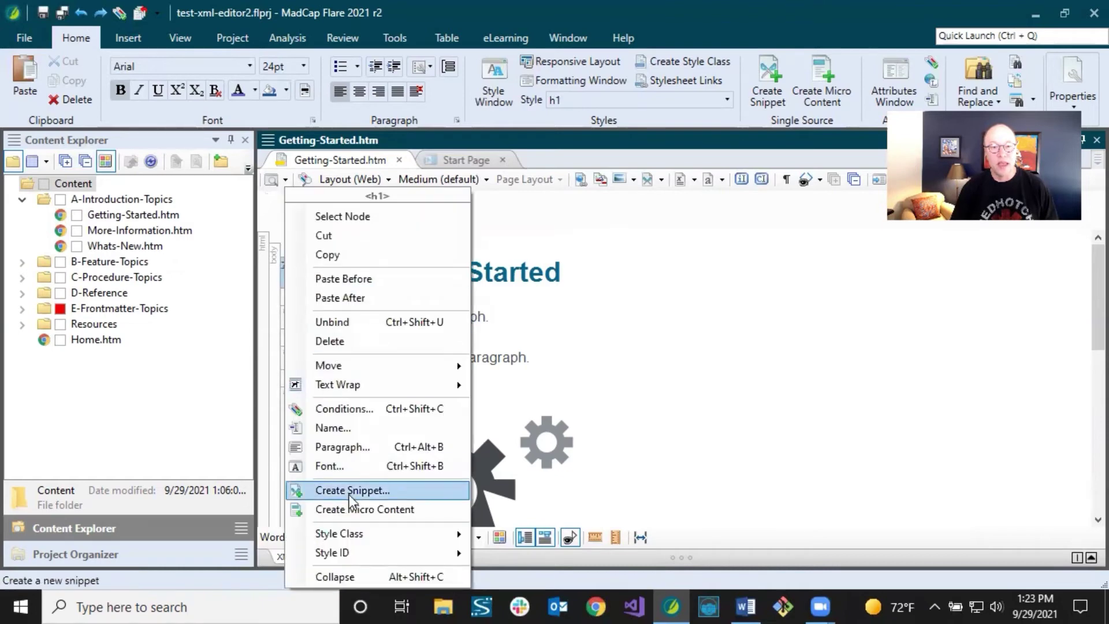
pyautogui.moveTo(408, 535)
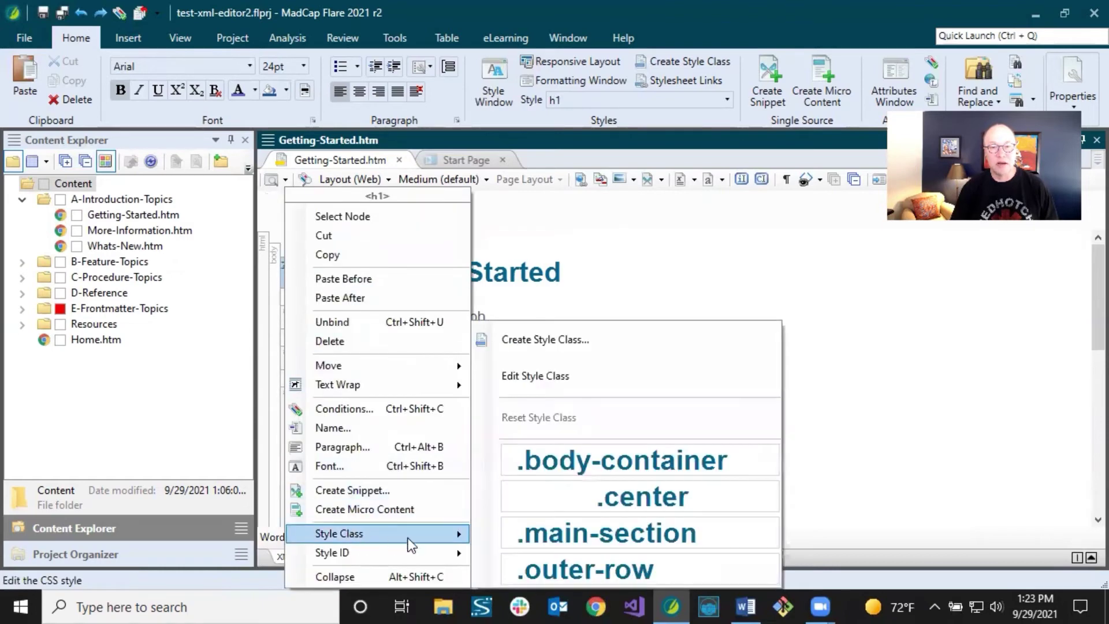
pyautogui.click(553, 377)
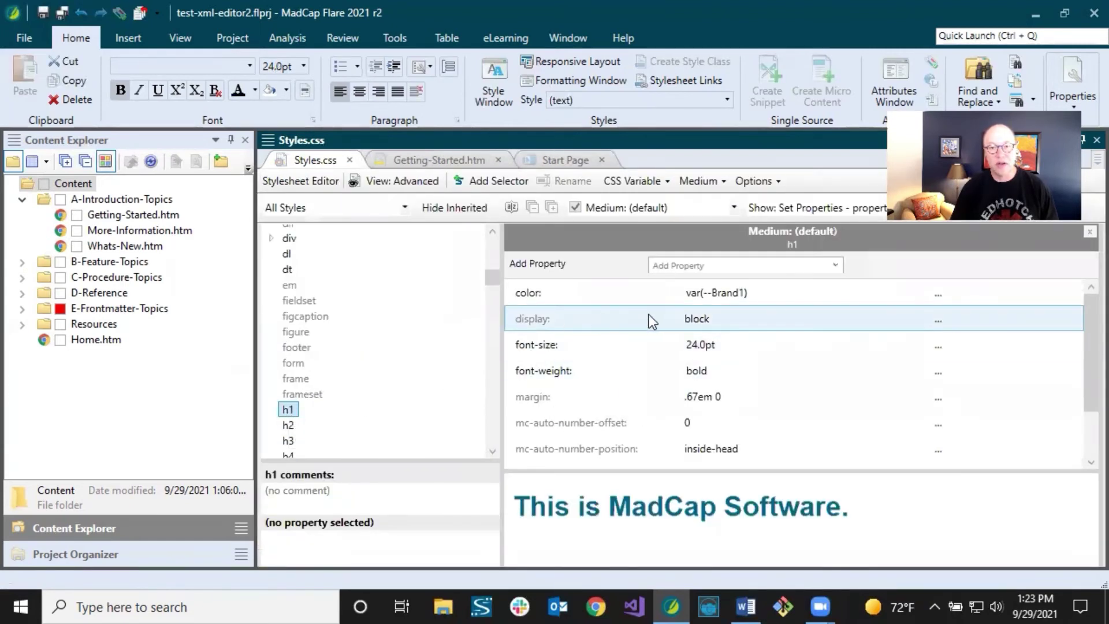
pyautogui.click(350, 160)
pyautogui.click(441, 322)
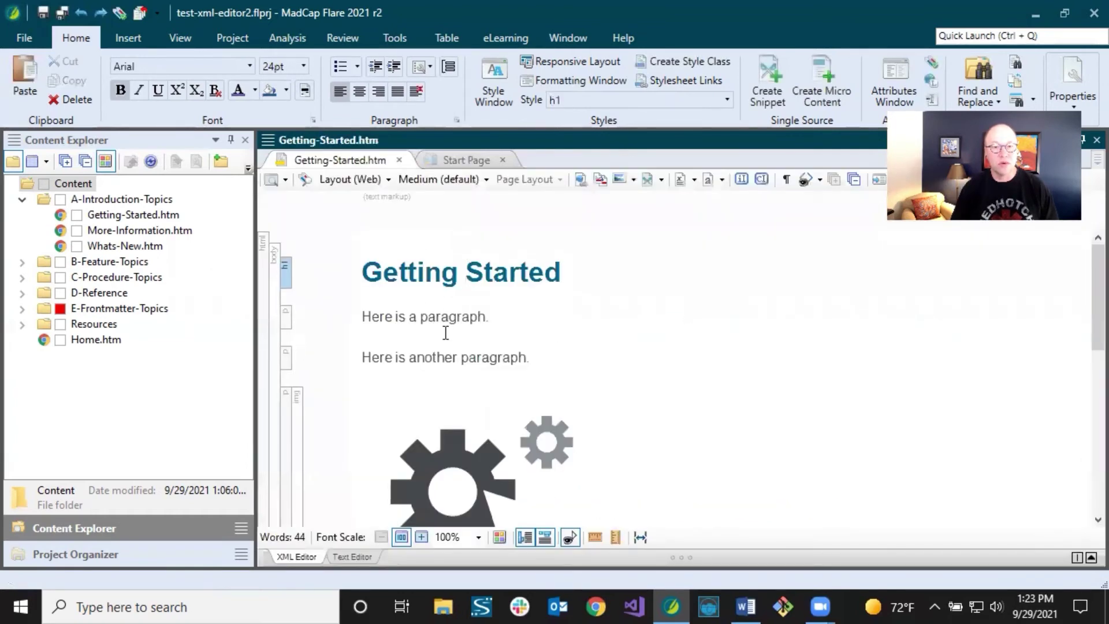
pyautogui.scroll(-6, 456, 326)
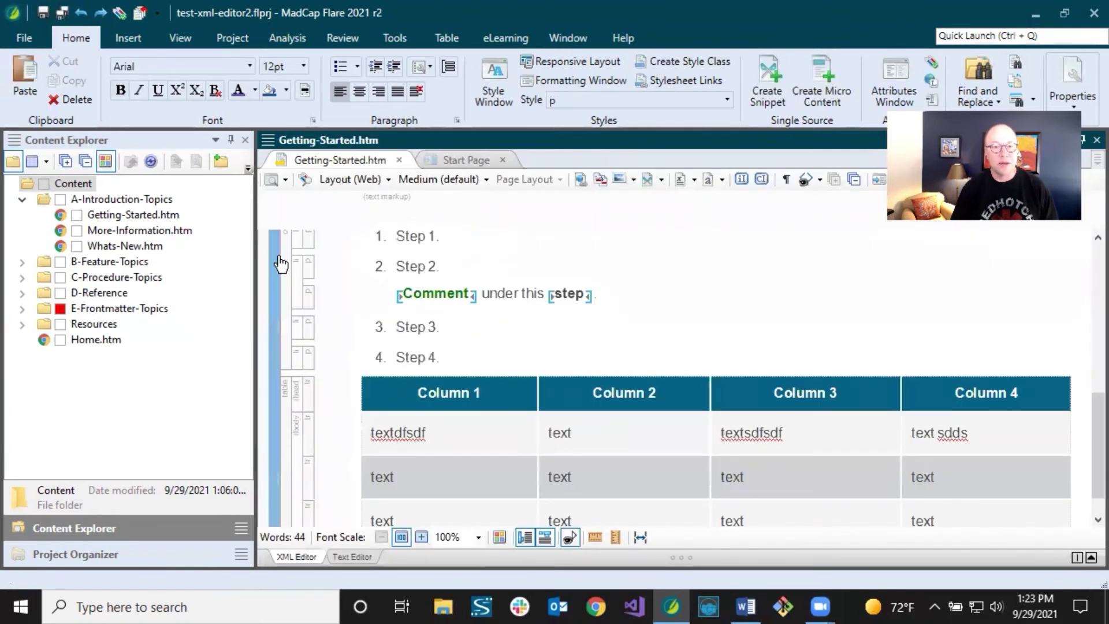
pyautogui.rightClick(286, 251)
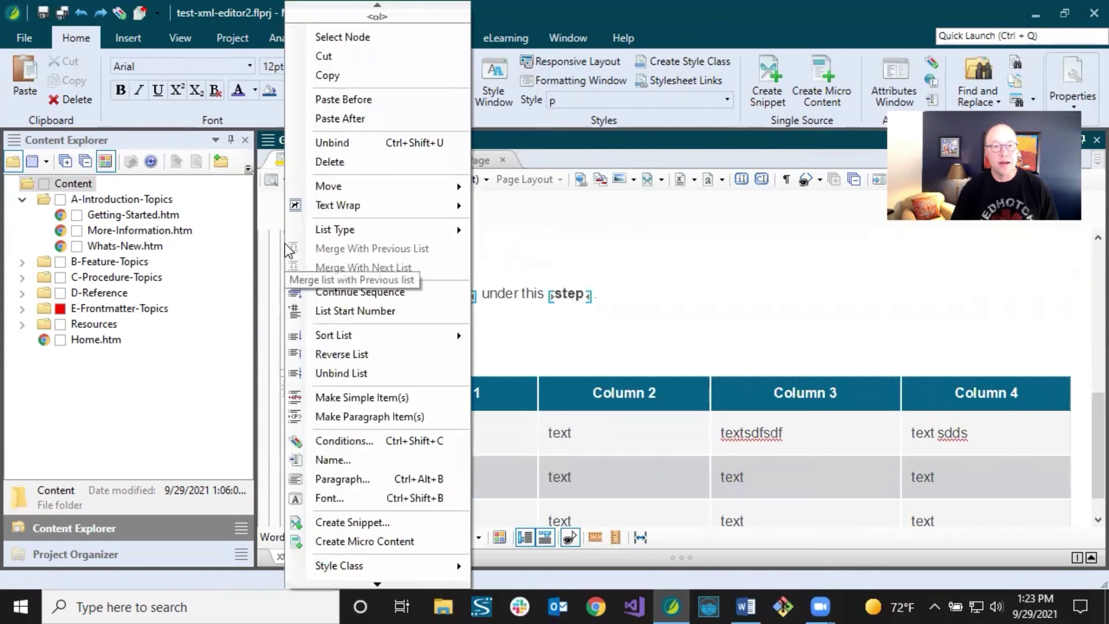
pyautogui.click(520, 249)
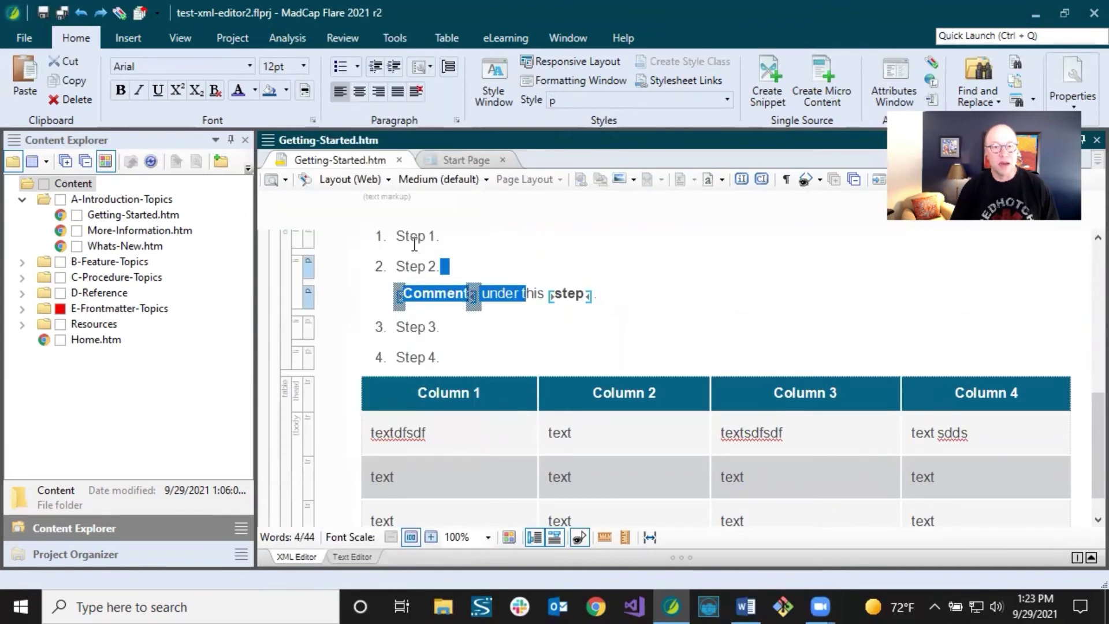
pyautogui.click(415, 244)
pyautogui.scroll(3, 466, 275)
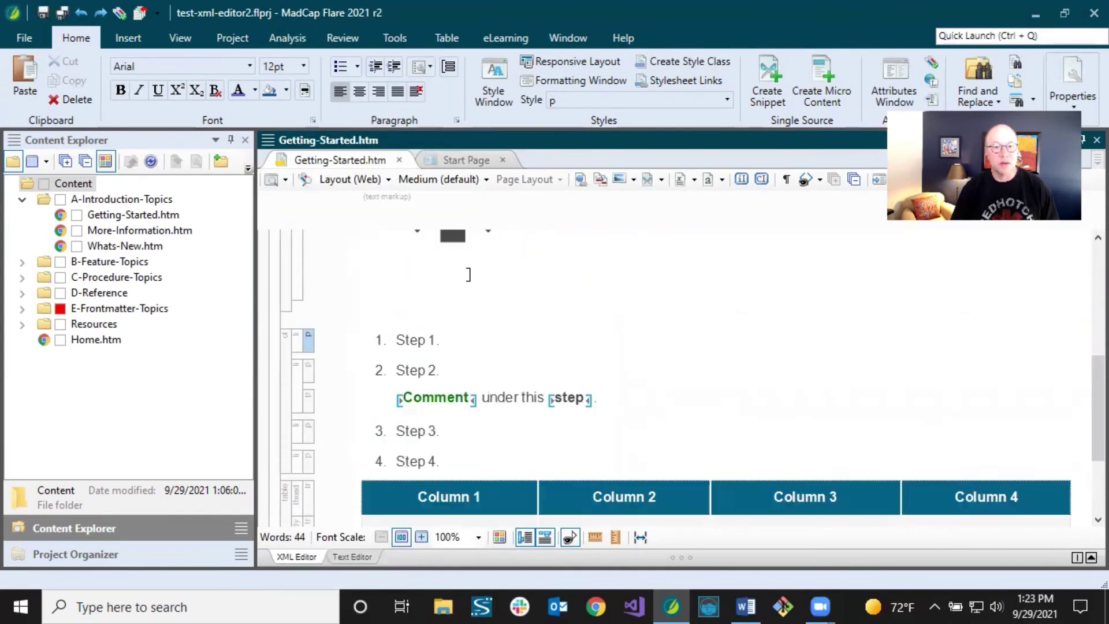
pyautogui.rightClick(286, 347)
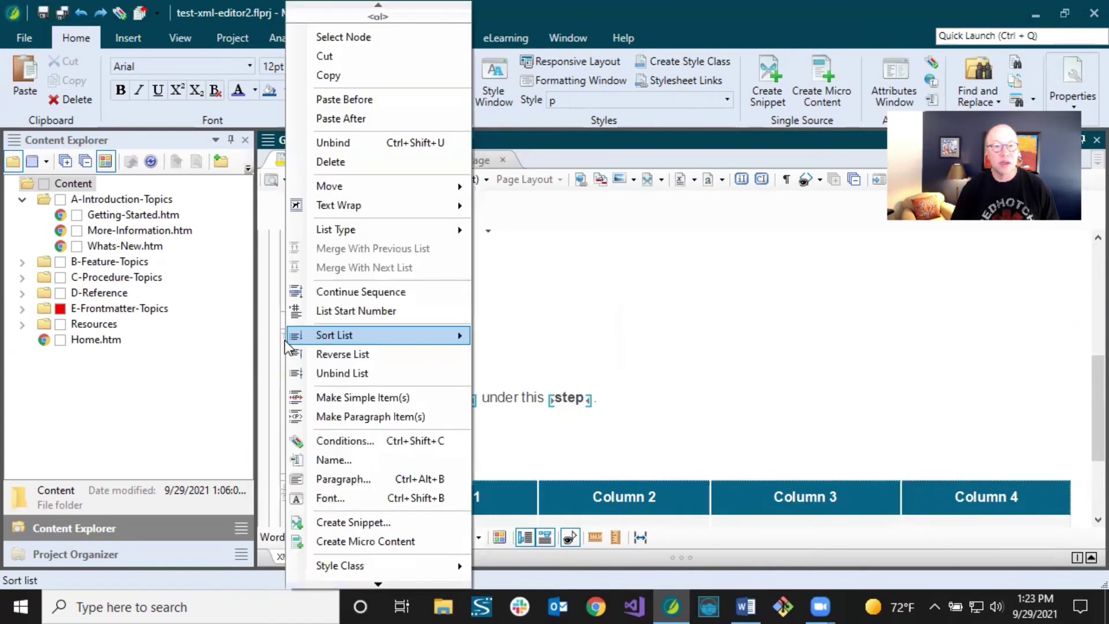
pyautogui.moveTo(364, 229)
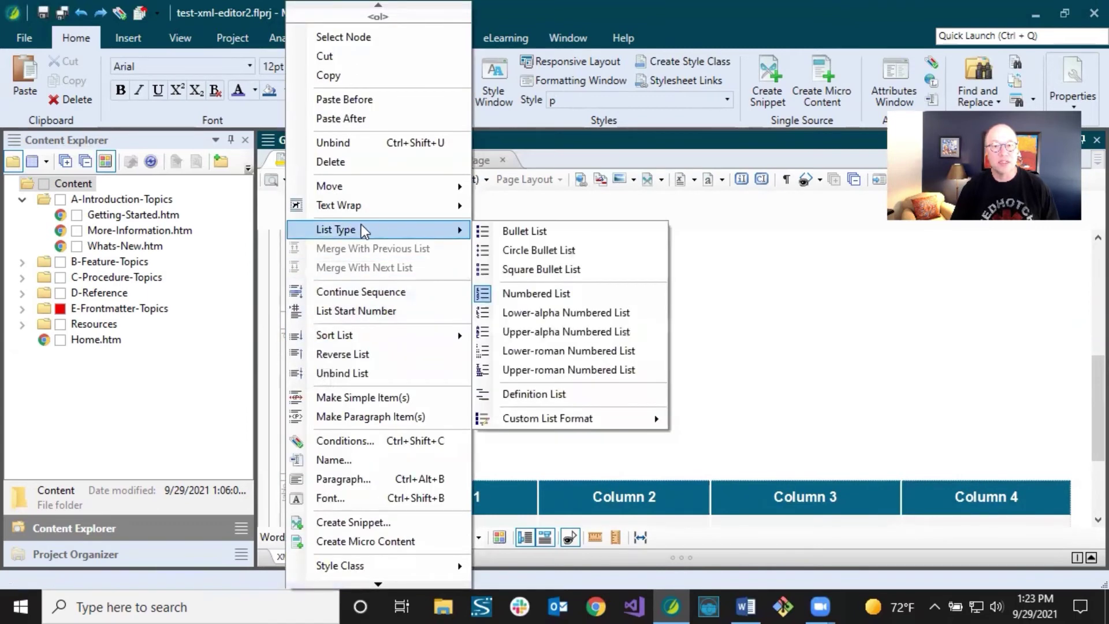
pyautogui.click(517, 229)
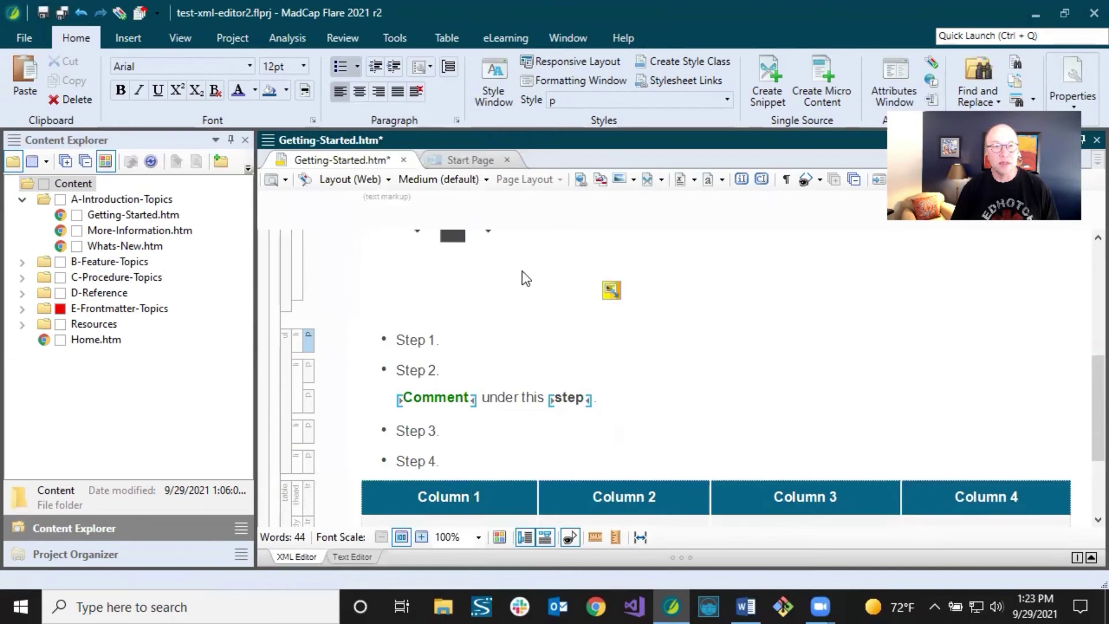
pyautogui.click(81, 14)
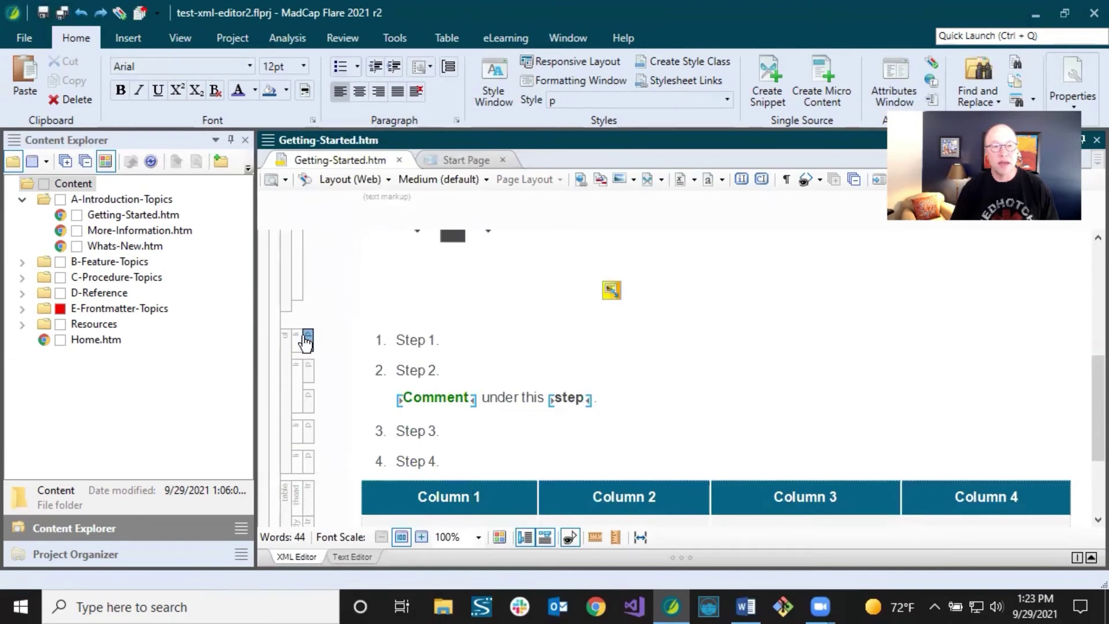
# - Browse the list's Sort List options without applying, then add an empty line after Step 1
pyautogui.rightClick(285, 346)
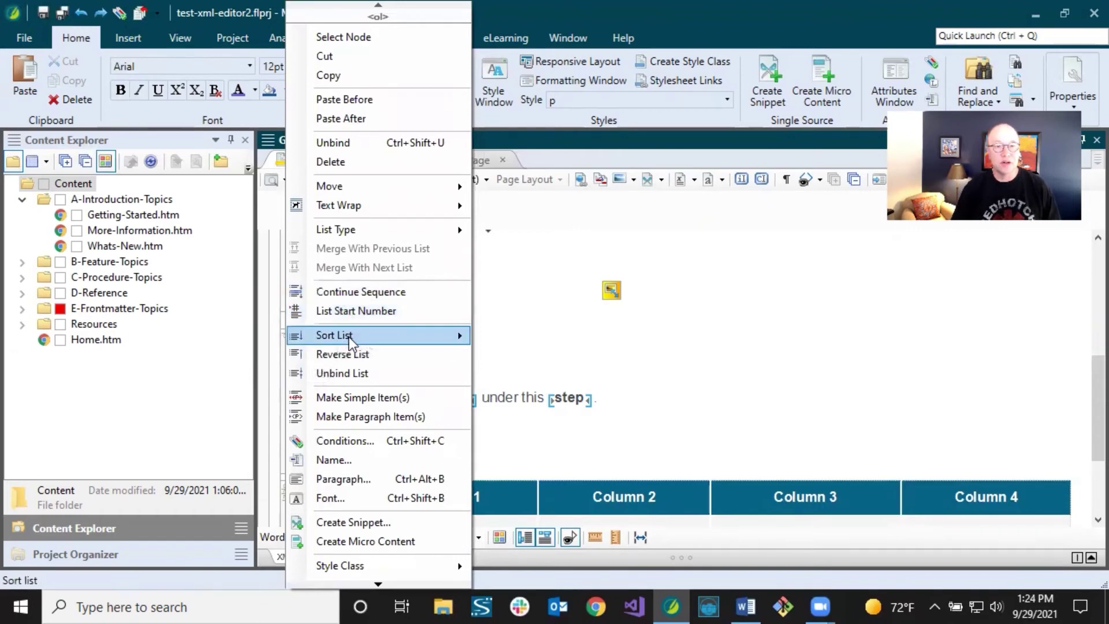
pyautogui.moveTo(350, 342)
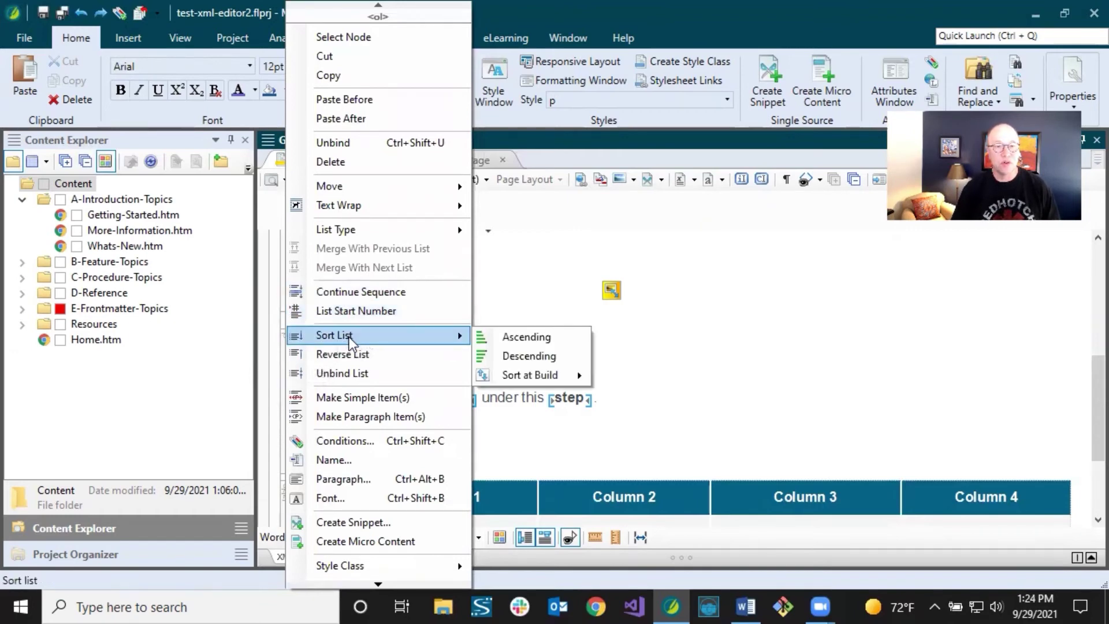
pyautogui.click(362, 397)
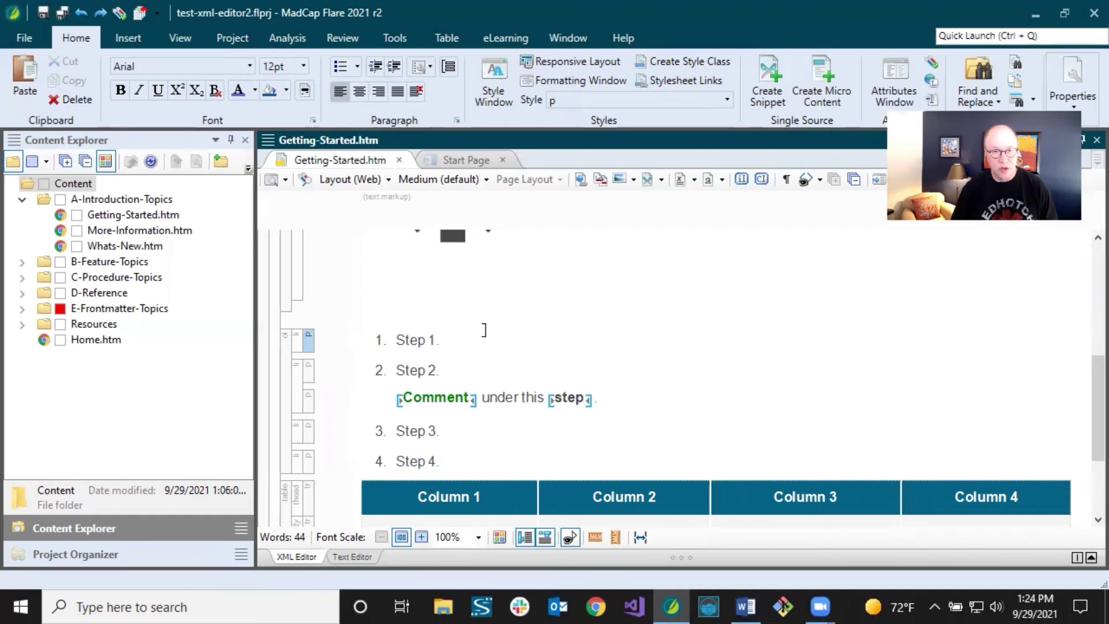
pyautogui.press('Return')
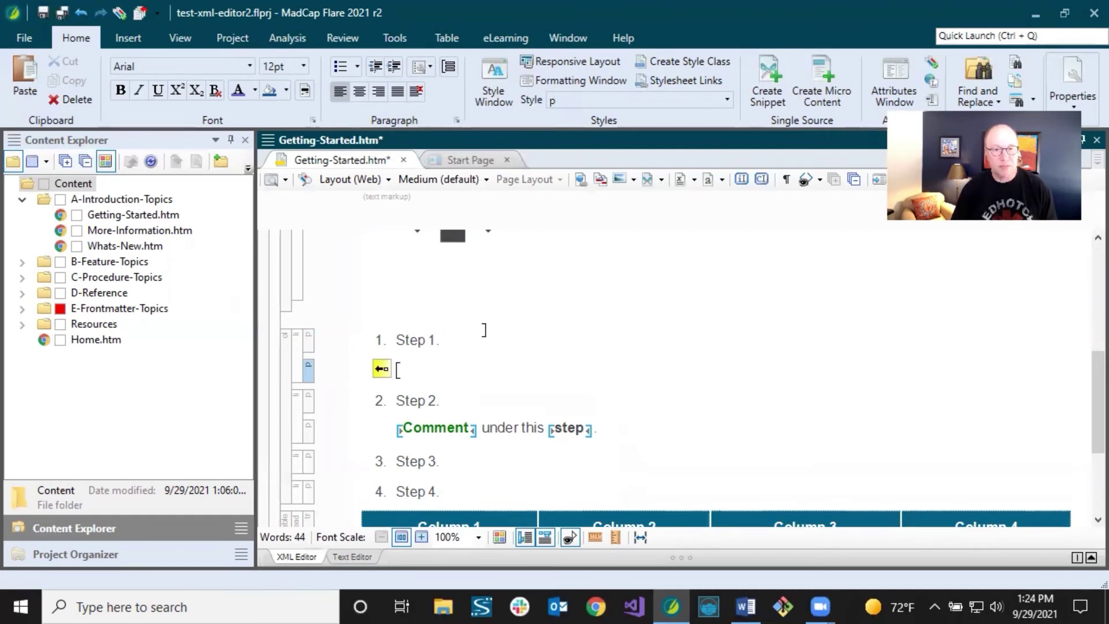
# - Type fdgfdgdfg into the new line, then move the caret to the start of Step 3
pyautogui.write('fdgfdgdfg')
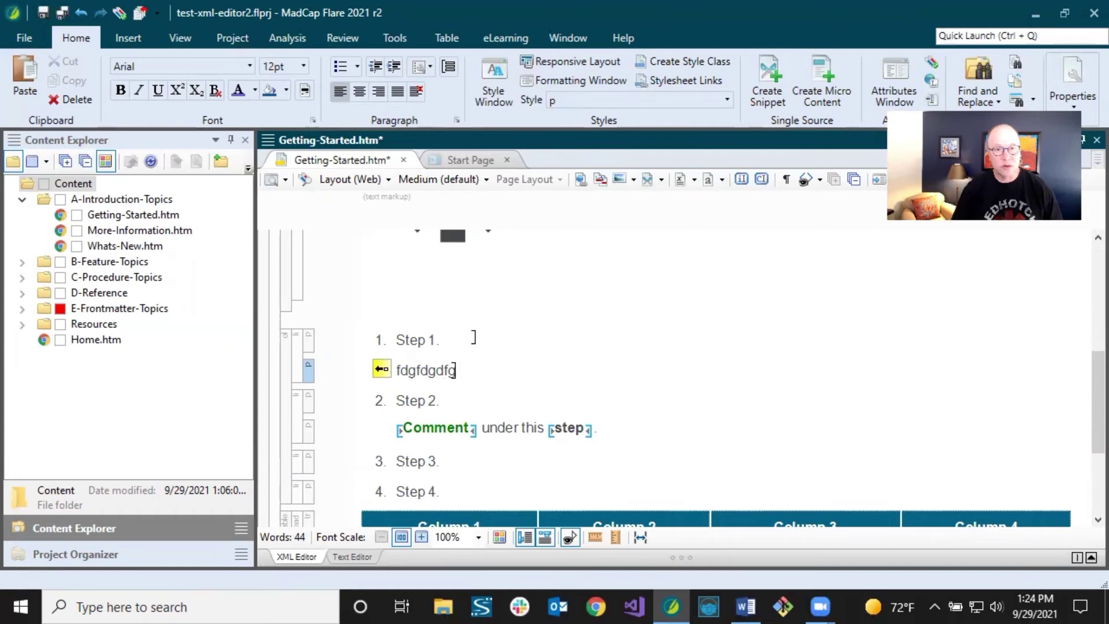
pyautogui.click(411, 346)
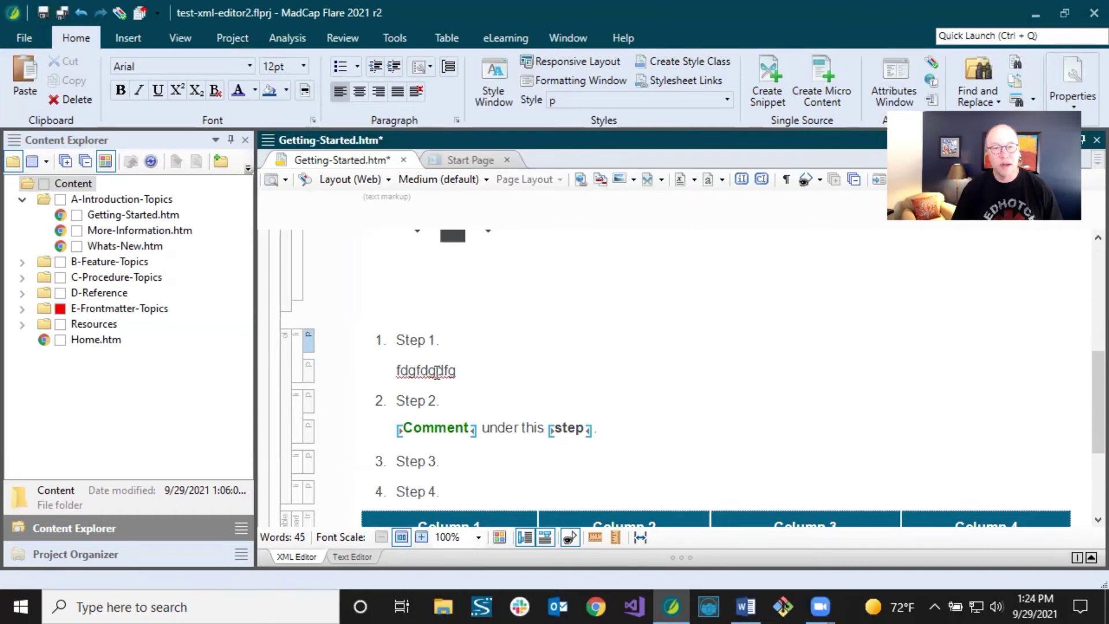
pyautogui.click(428, 464)
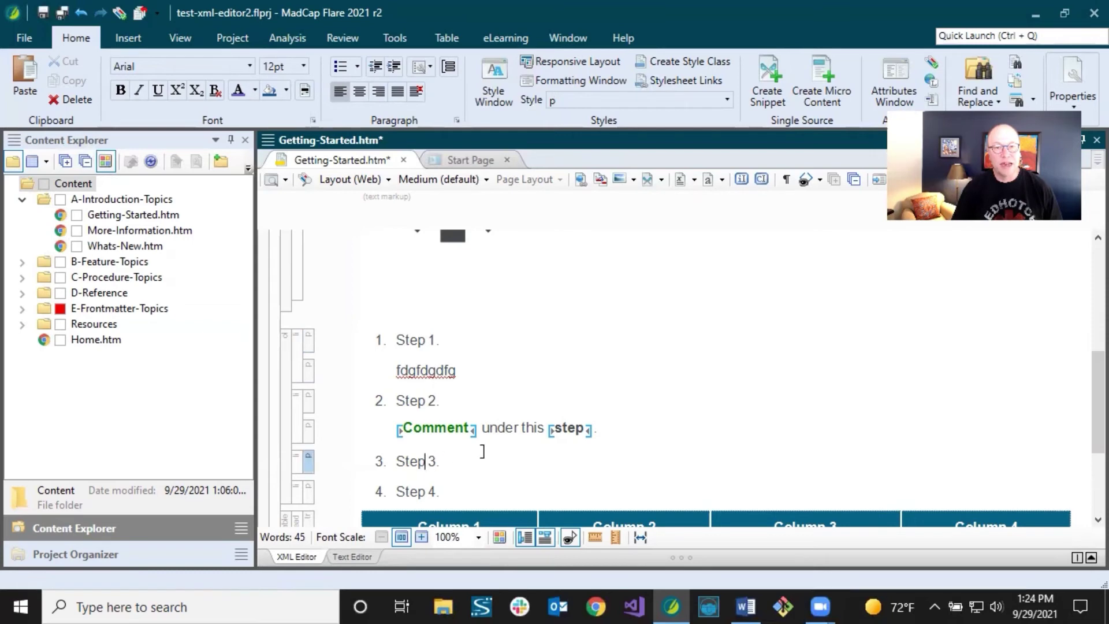
pyautogui.scroll(-3, 483, 448)
pyautogui.press('Home')
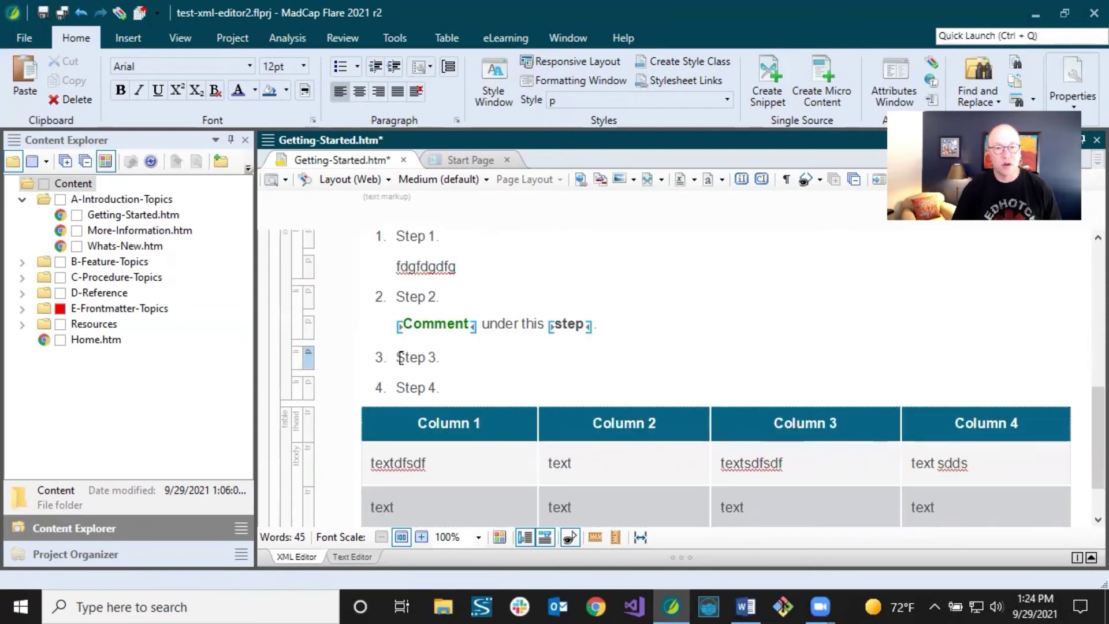
pyautogui.rightClick(298, 362)
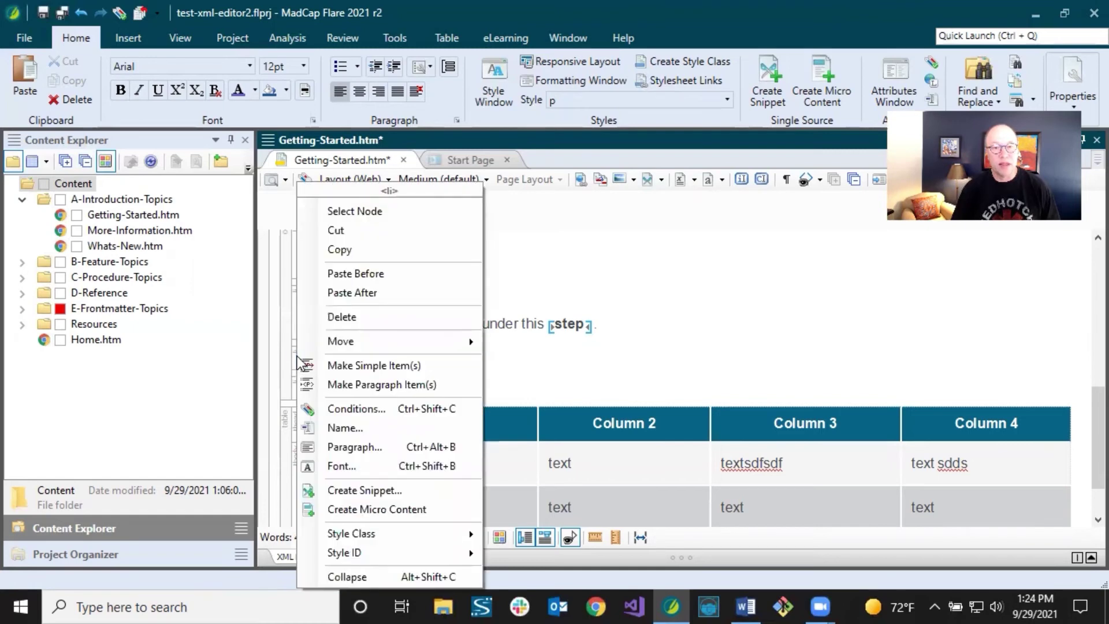
pyautogui.click(346, 366)
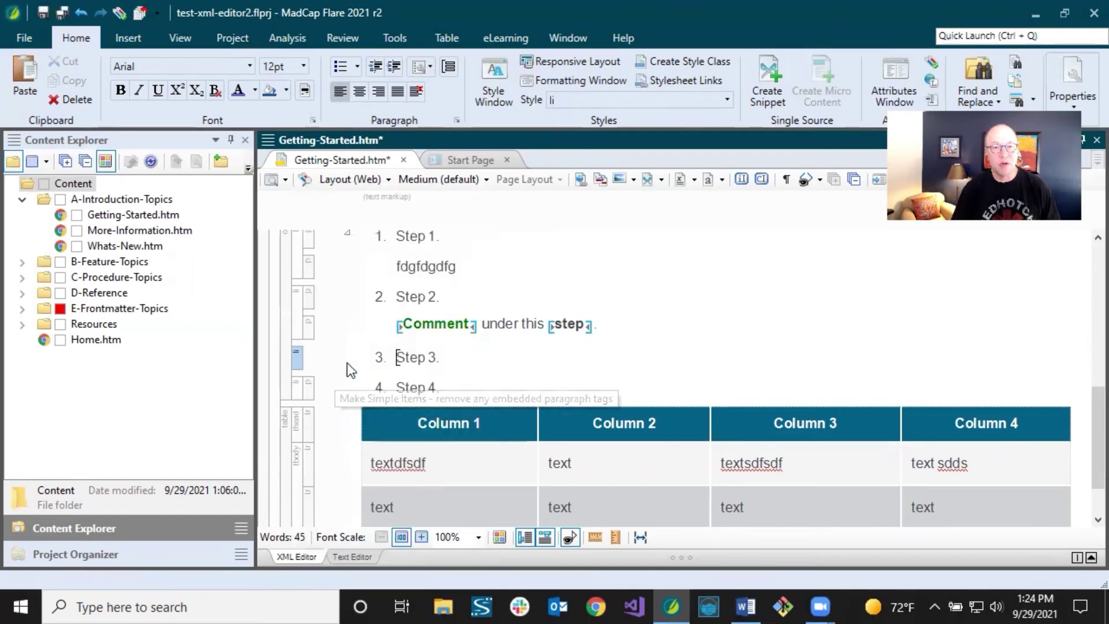
pyautogui.hotkey('ctrl', 'Right')
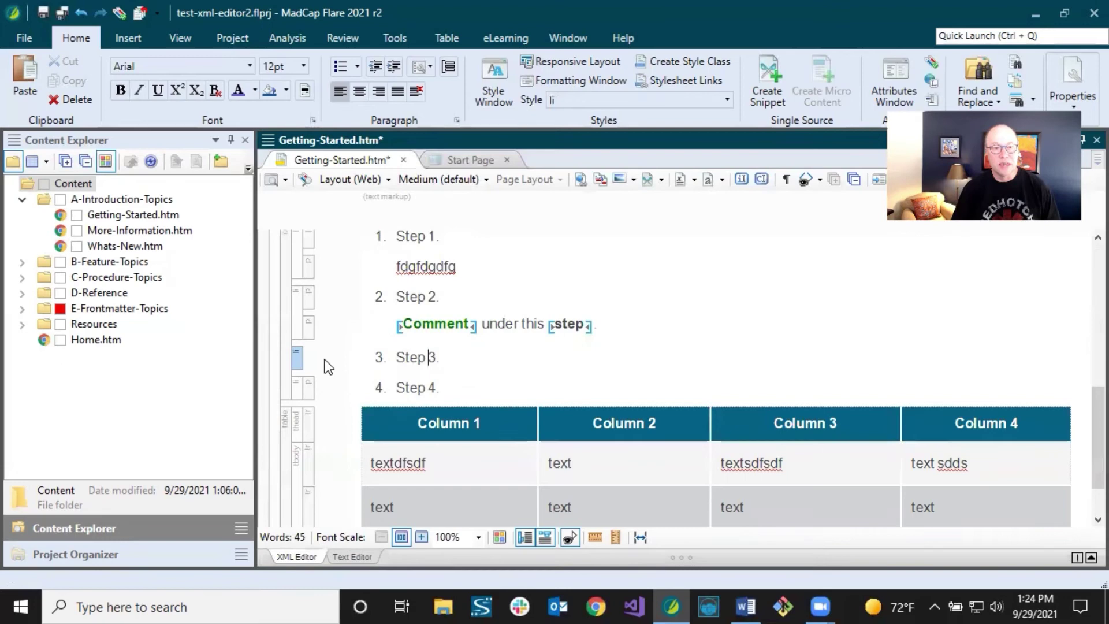
pyautogui.click(82, 13)
pyautogui.click(41, 31)
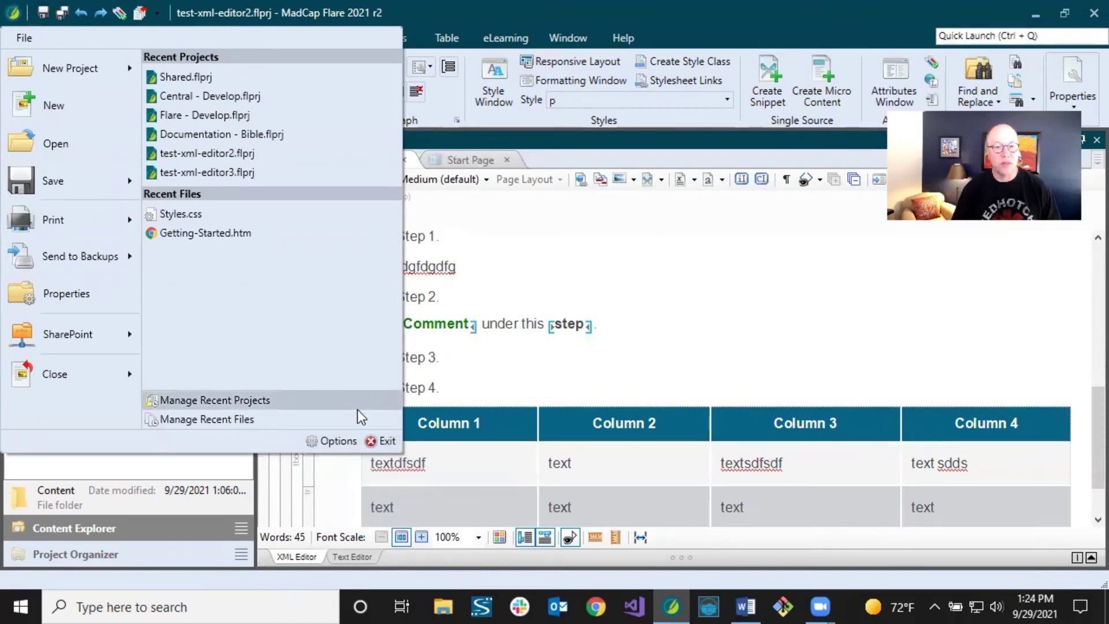
pyautogui.click(496, 329)
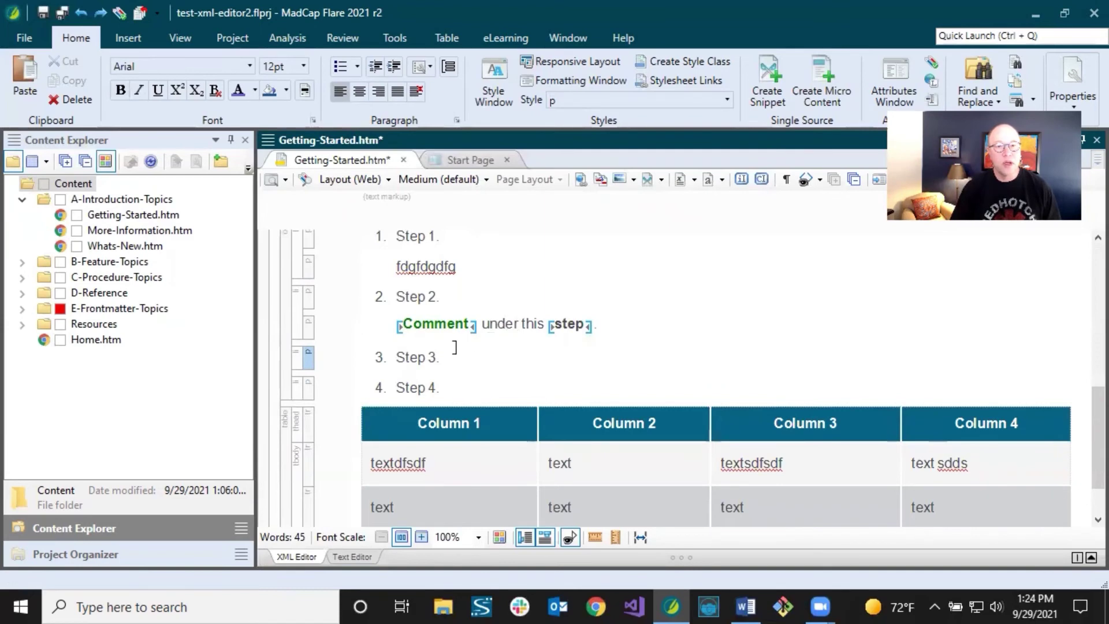
pyautogui.scroll(-2, 455, 347)
# - Look at the table's Table Style options and dismiss the menu without changing them
pyautogui.rightClick(286, 362)
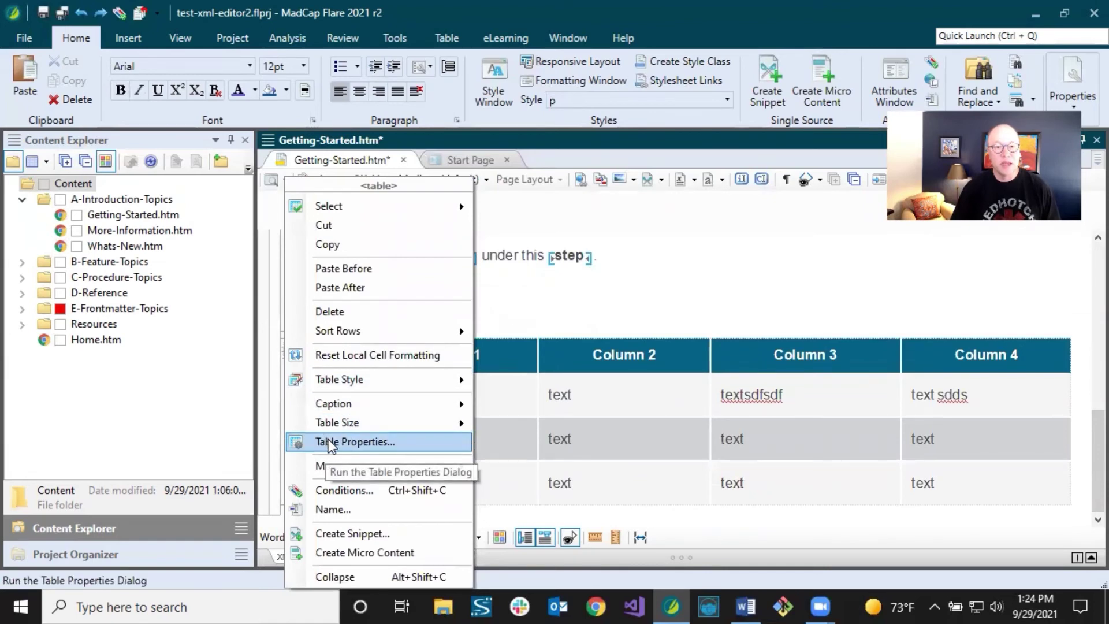
pyautogui.moveTo(349, 382)
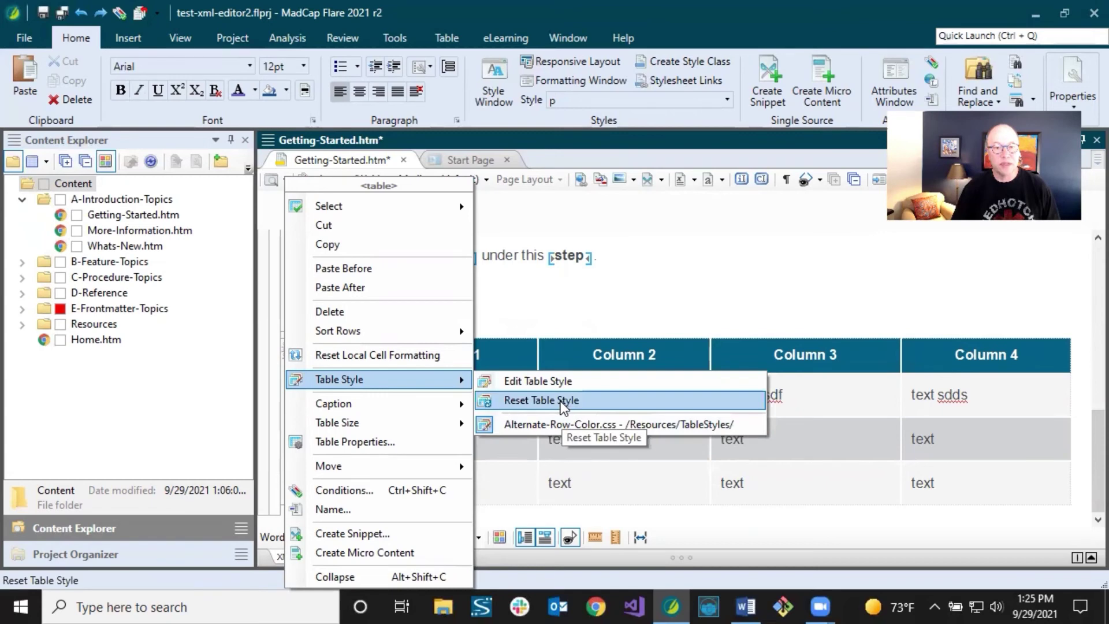
pyautogui.click(574, 307)
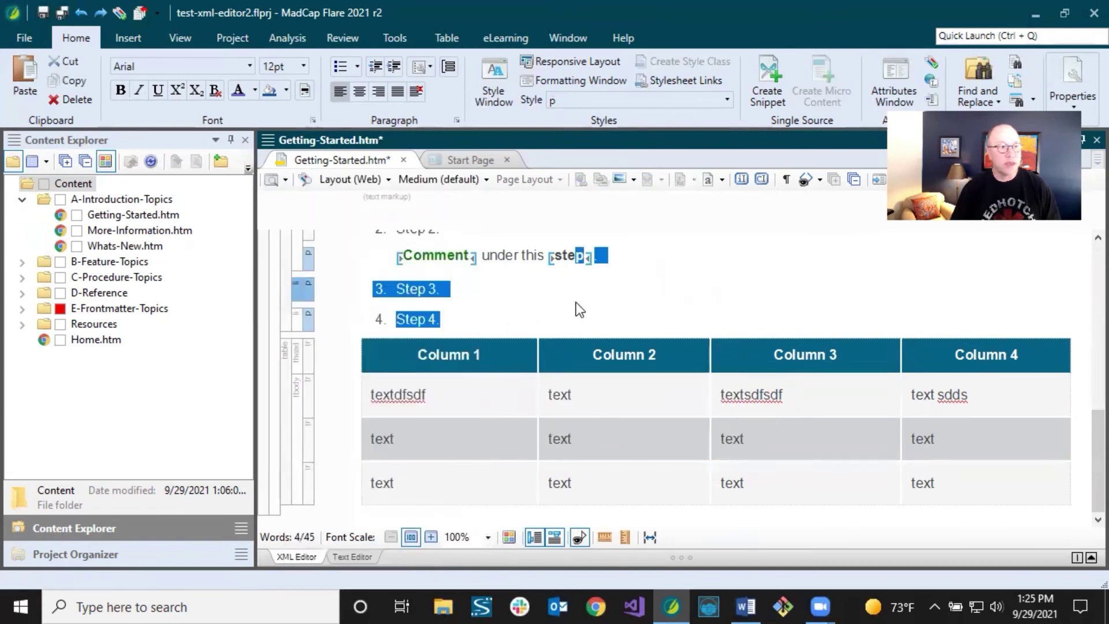
pyautogui.scroll(10, 579, 330)
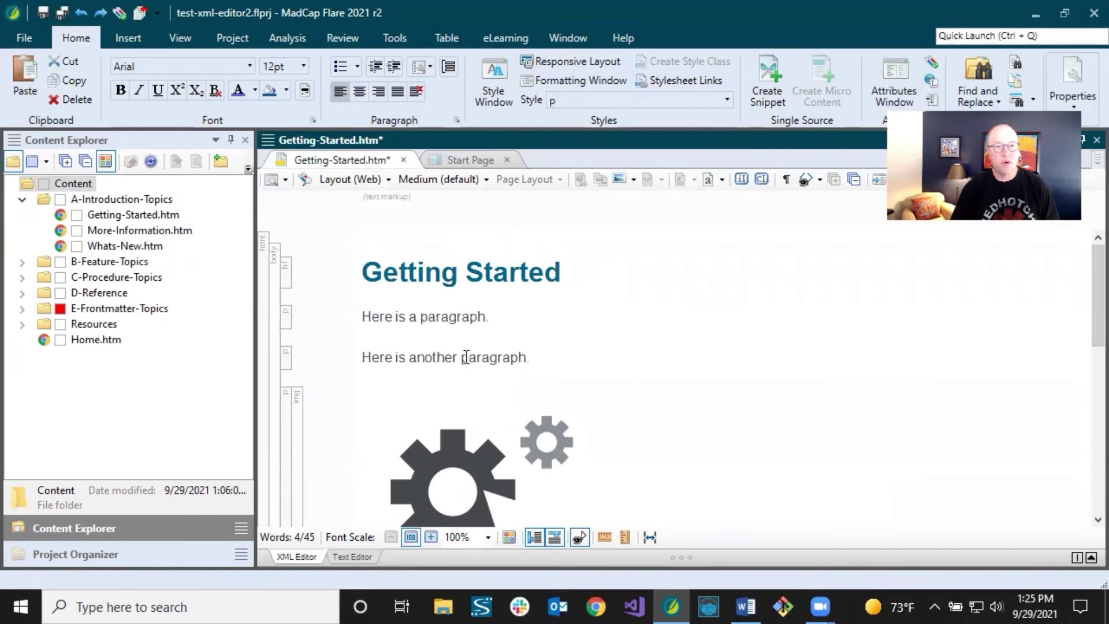
pyautogui.click(381, 316)
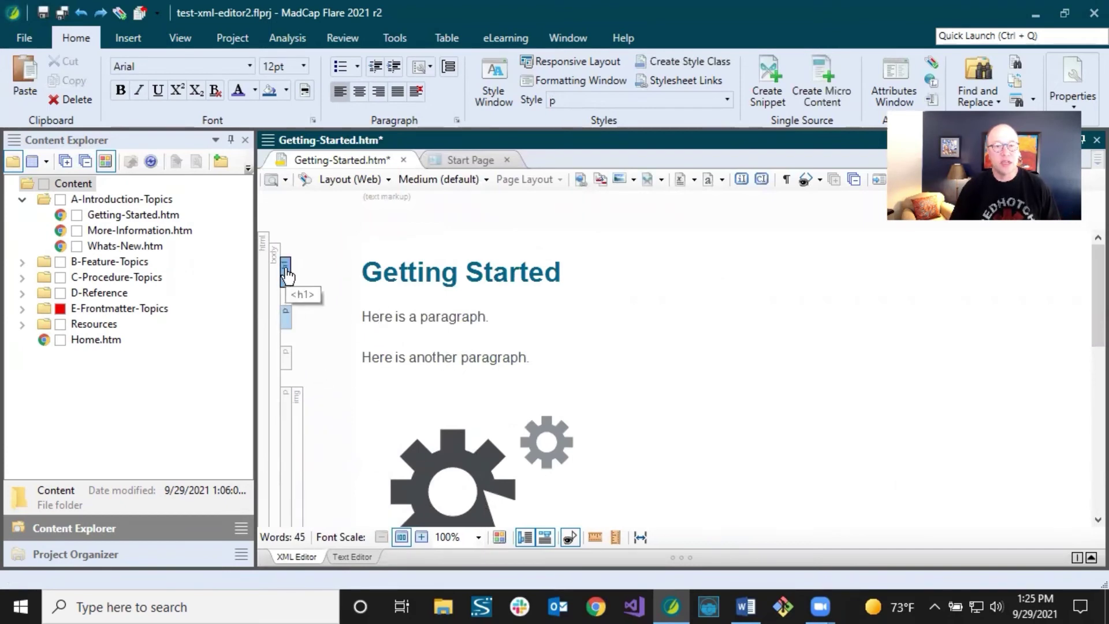
pyautogui.scroll(-3, 432, 370)
pyautogui.scroll(-6, 432, 370)
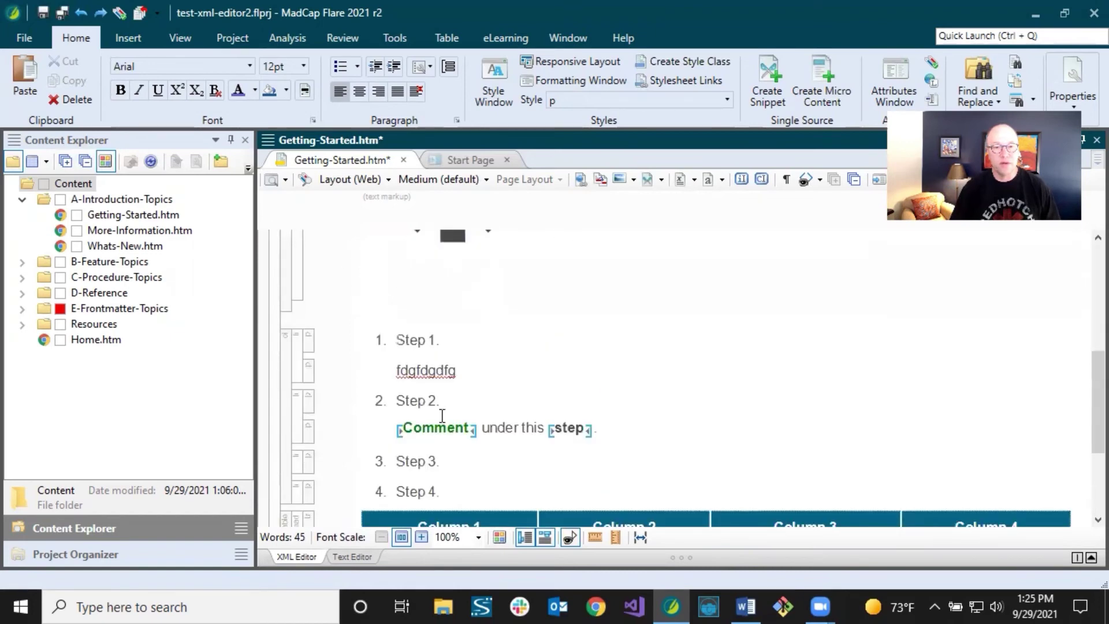
pyautogui.click(435, 427)
pyautogui.scroll(6, 424, 251)
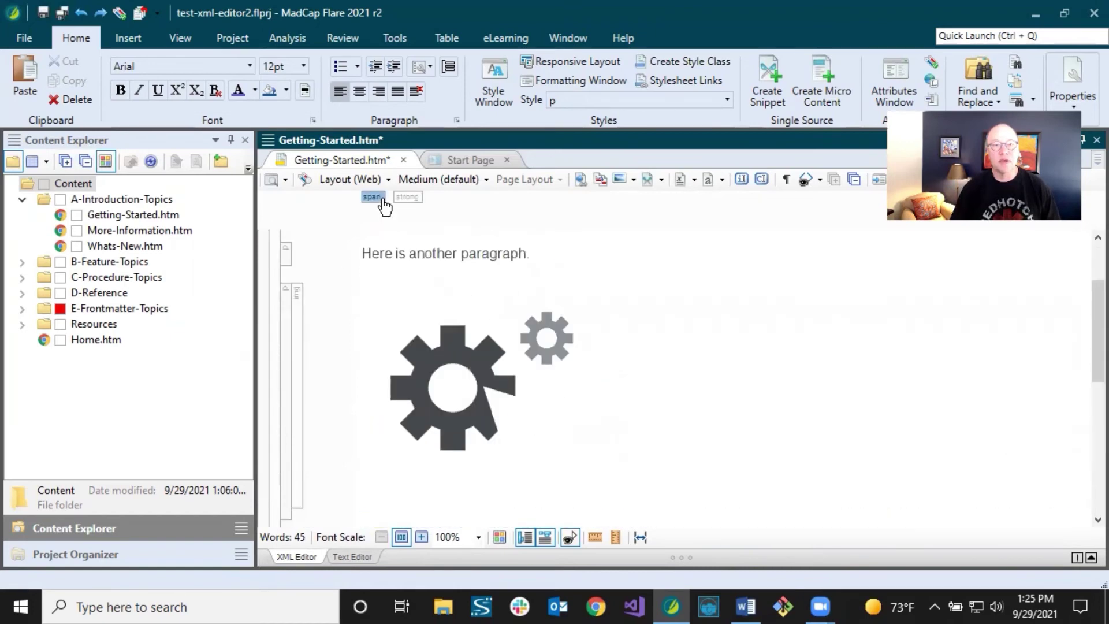
pyautogui.scroll(-3, 456, 285)
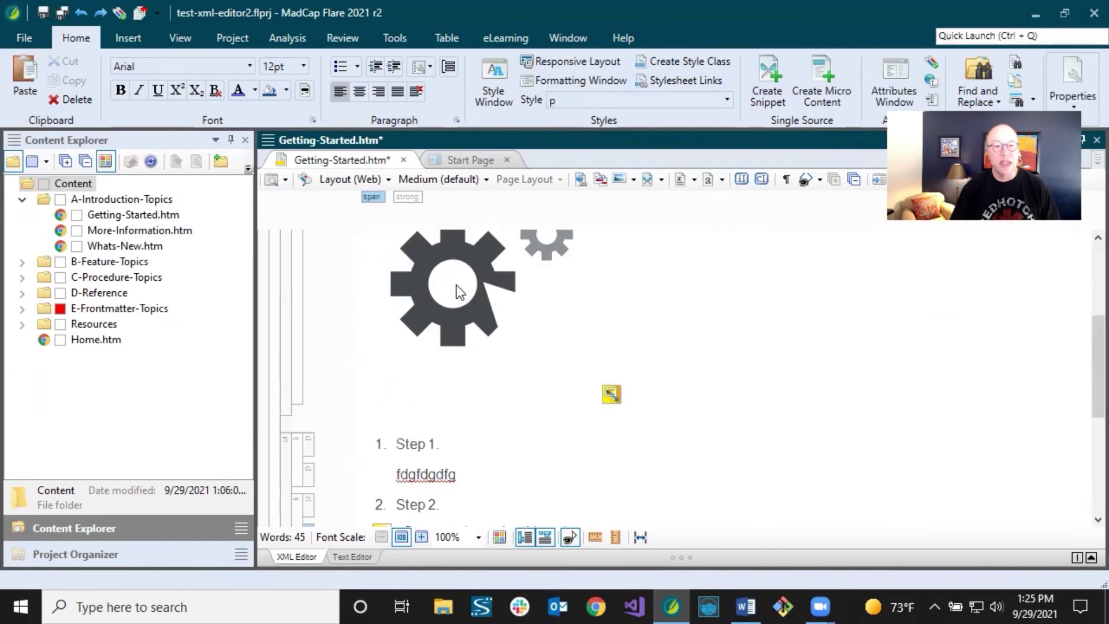
pyautogui.scroll(-6, 457, 285)
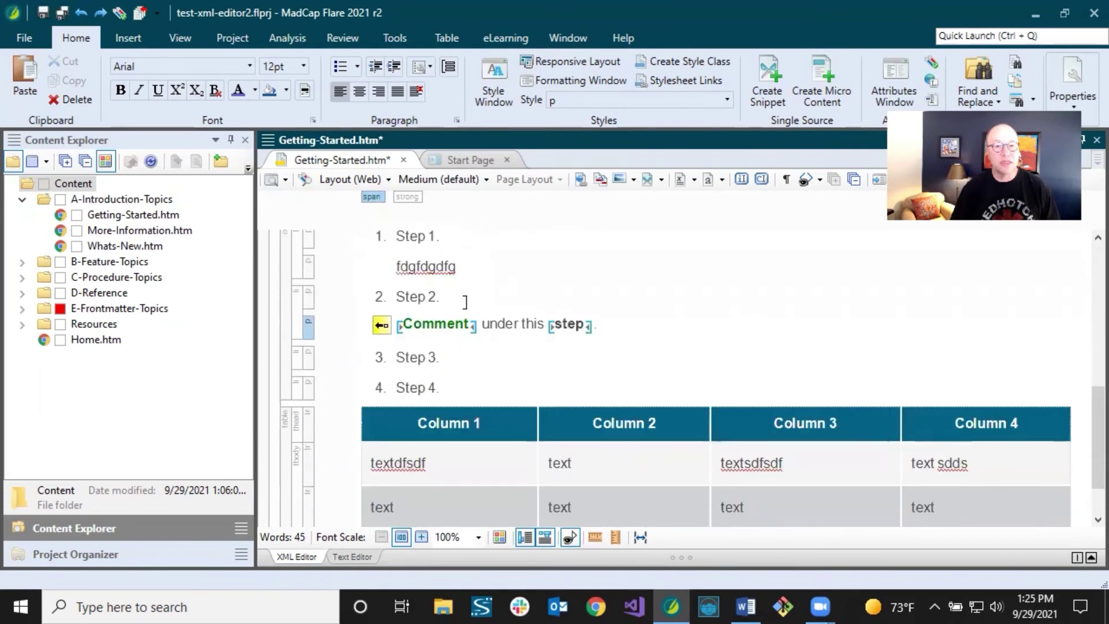
pyautogui.scroll(10, 466, 302)
pyautogui.click(431, 317)
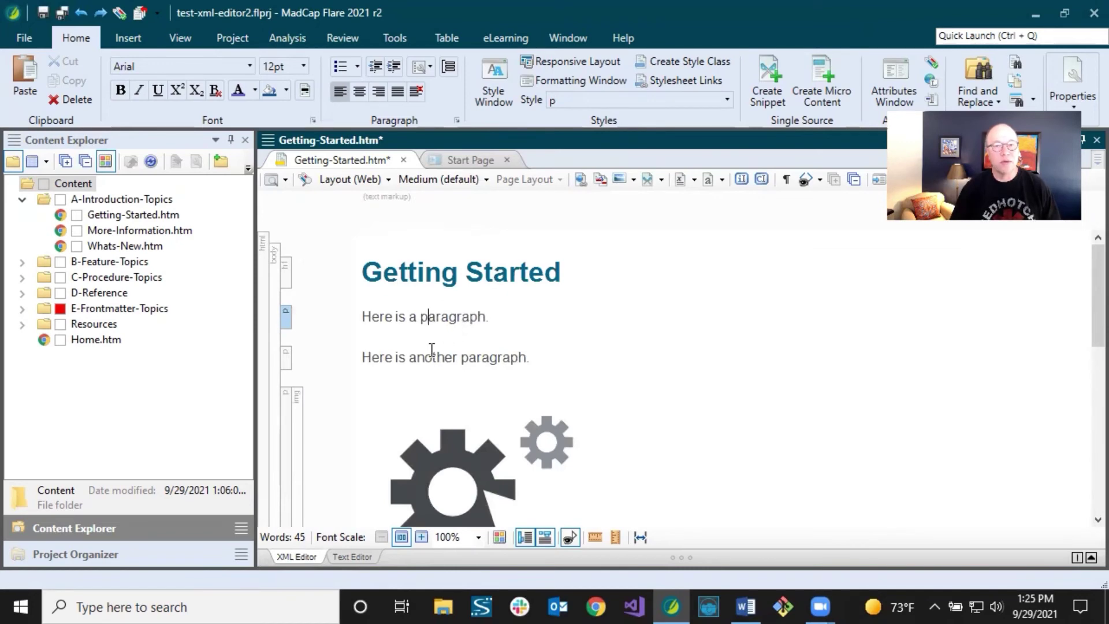
# - Convert the first paragraph into the snippet NewSnippet, replacing it in the topic
pyautogui.rightClick(285, 319)
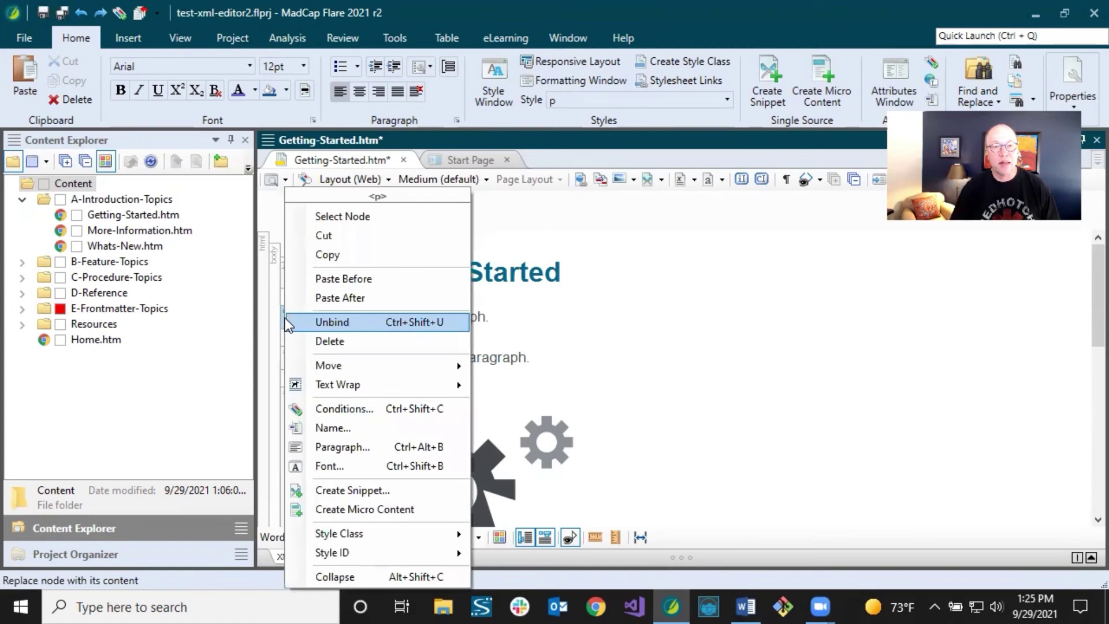
pyautogui.click(349, 490)
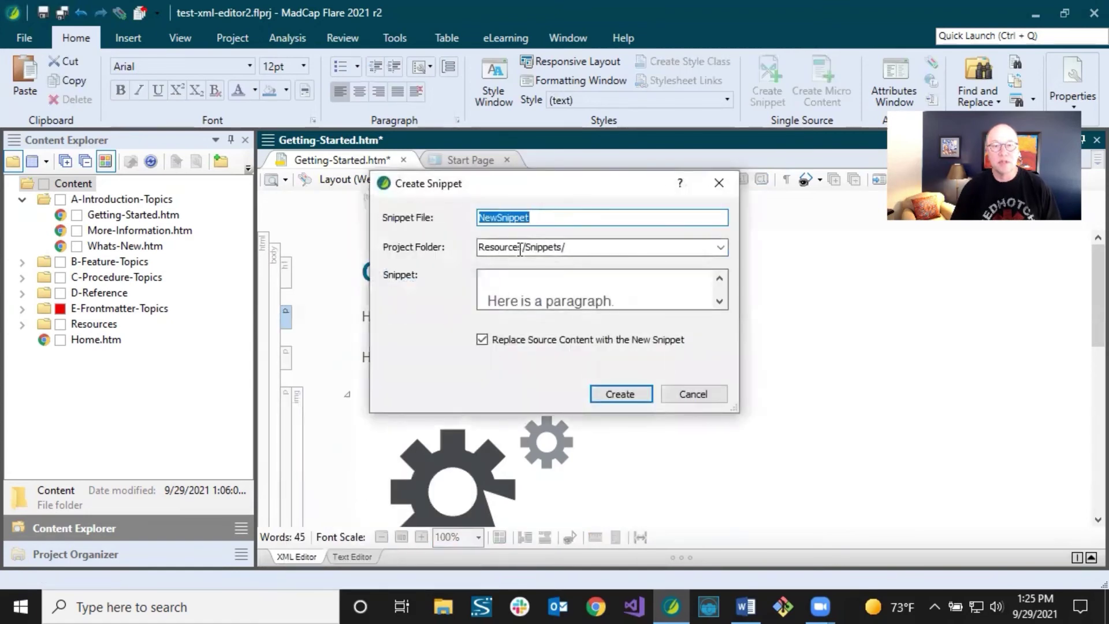
pyautogui.click(617, 395)
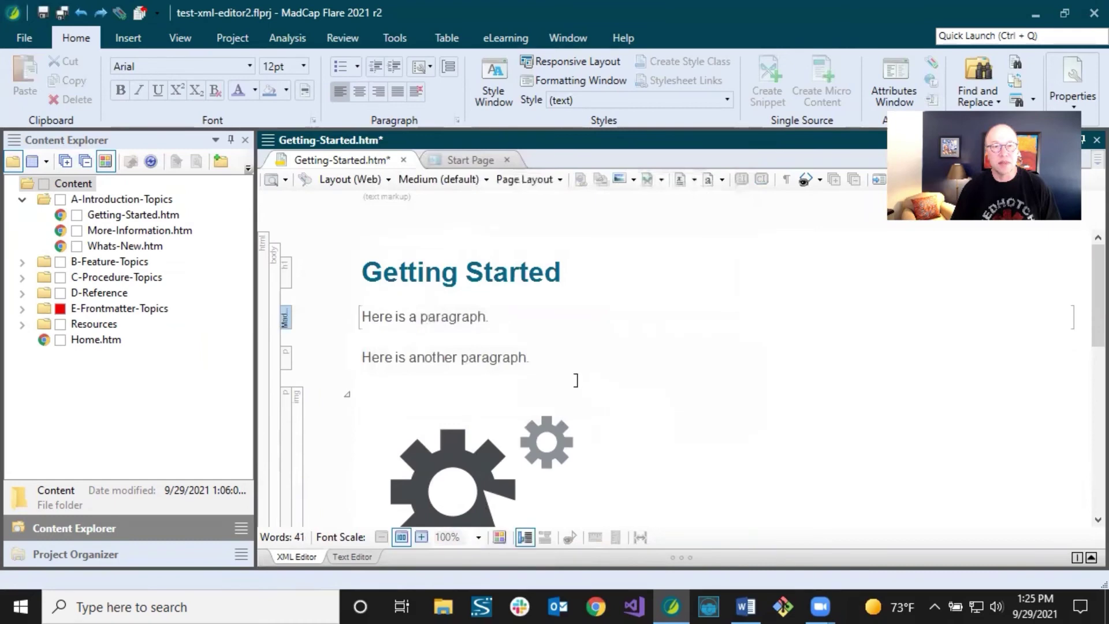
# - Save Getting-Started.htm with the new snippet in place
pyautogui.click(466, 274)
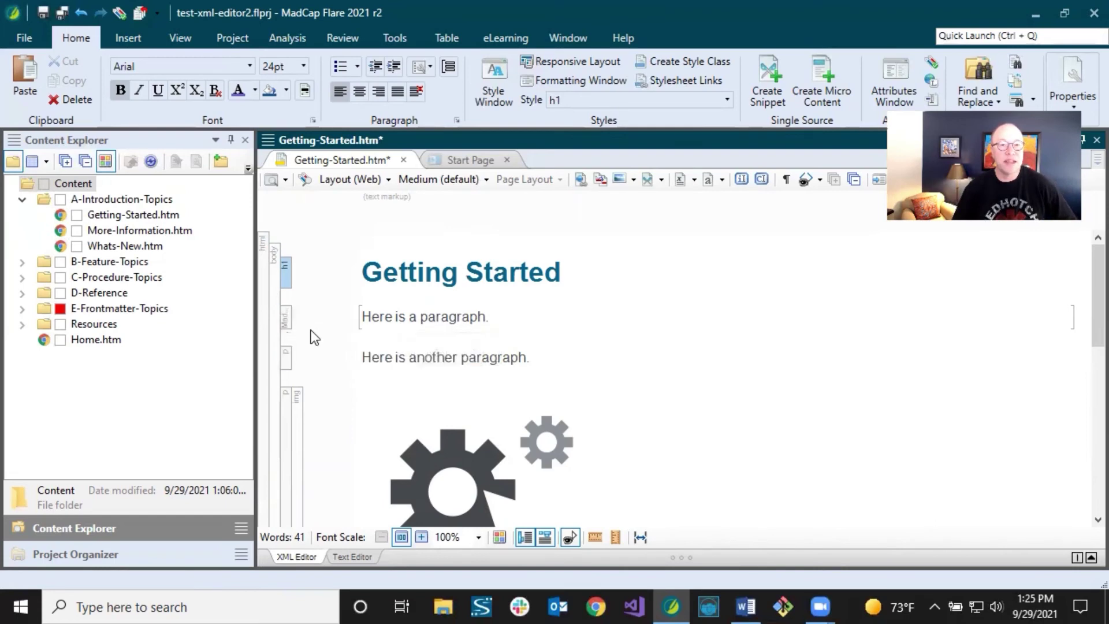
pyautogui.moveTo(289, 325)
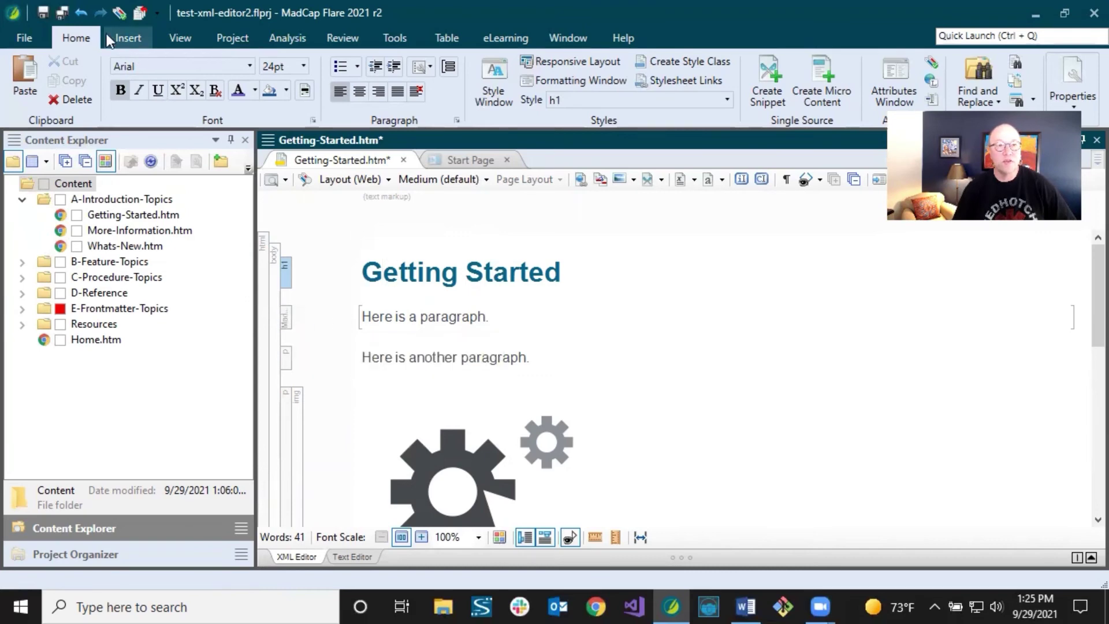
pyautogui.click(71, 9)
pyautogui.click(448, 358)
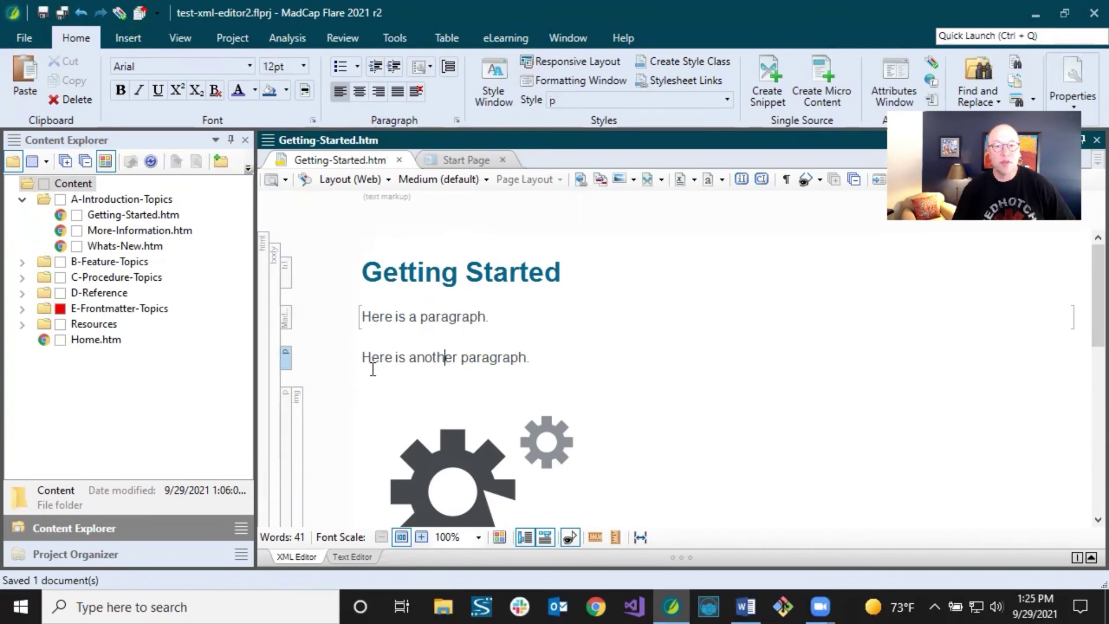
# - Convert the second paragraph into micro content phrase 'paragraph', then save all documents
pyautogui.rightClick(285, 361)
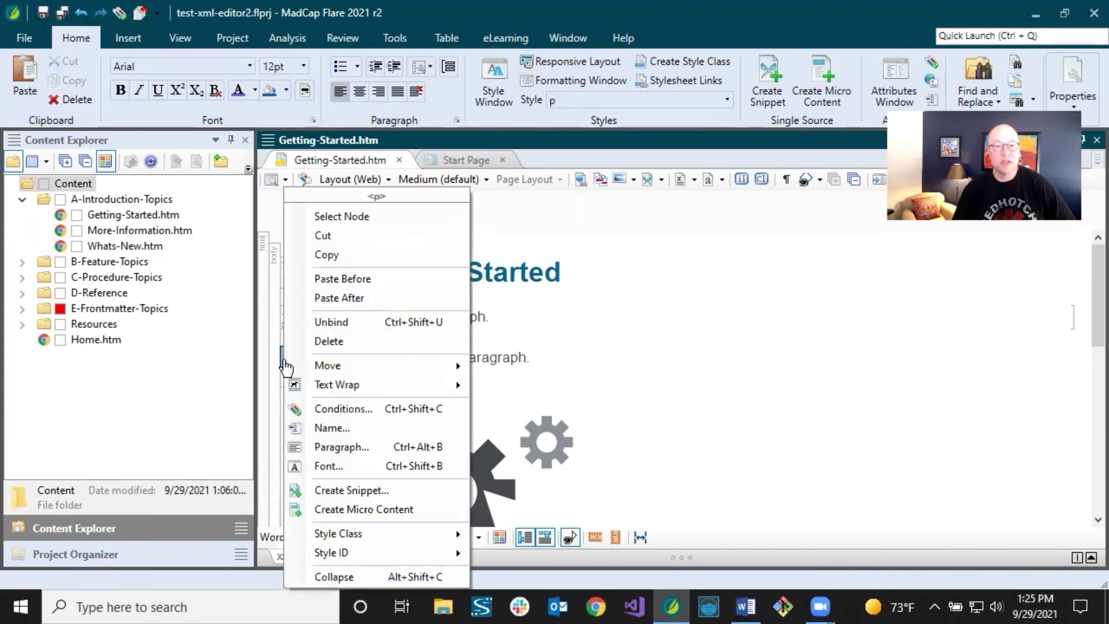
pyautogui.click(345, 507)
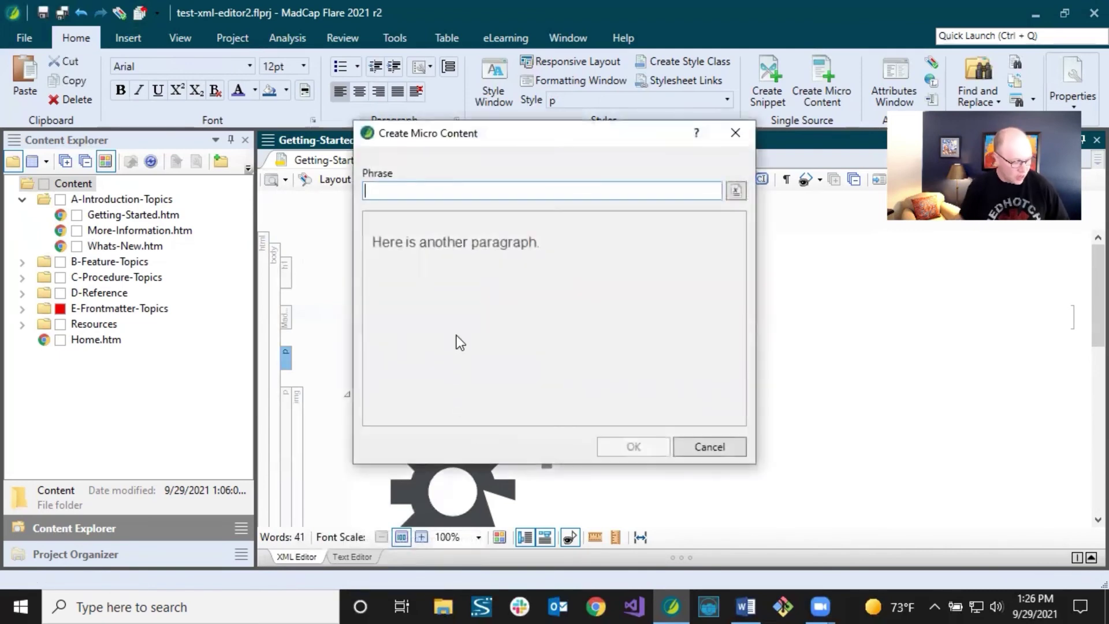
pyautogui.write('pa')
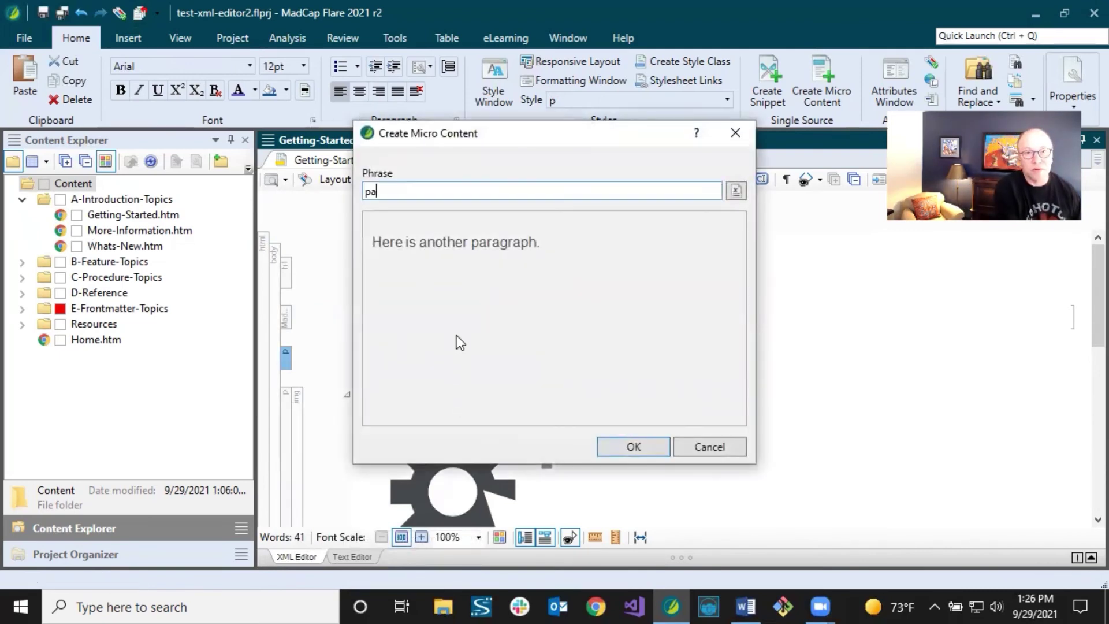
pyautogui.write('ragraph')
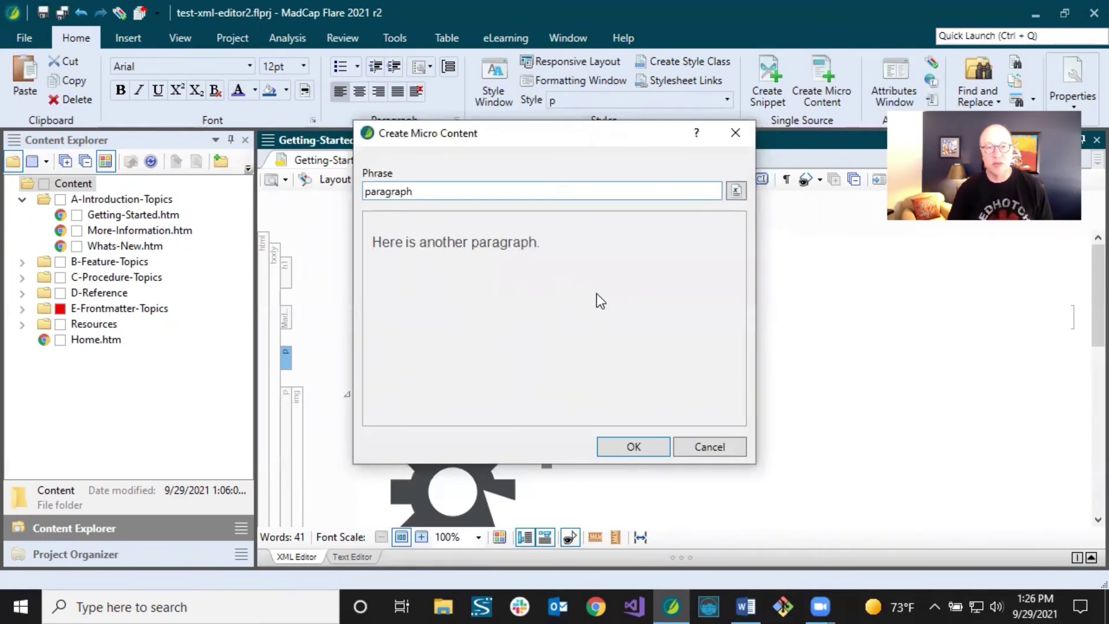
pyautogui.click(641, 445)
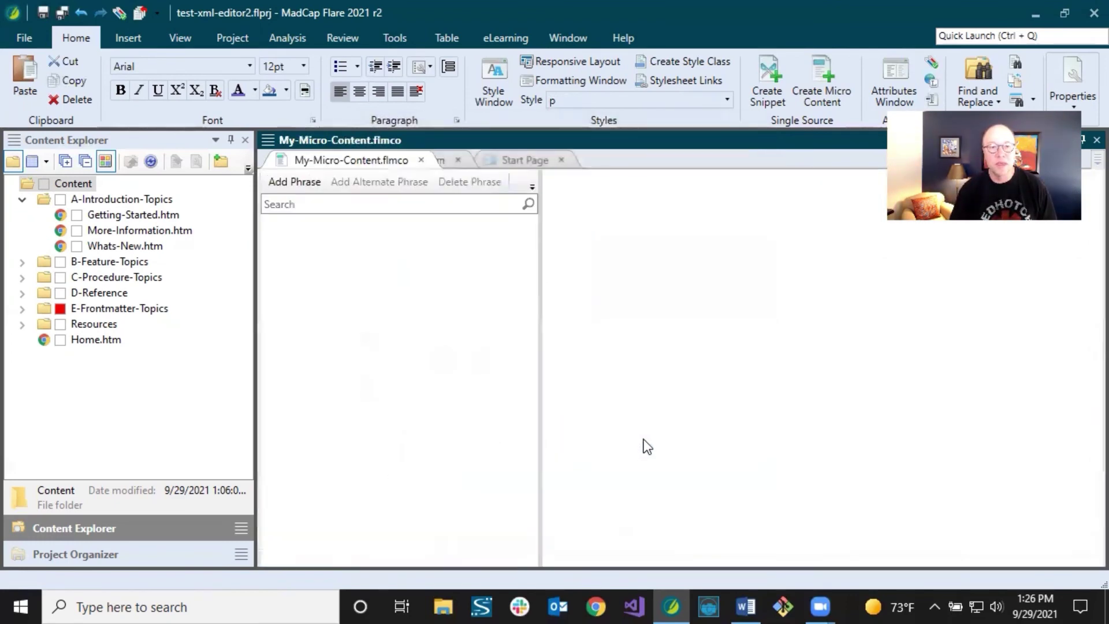
pyautogui.click(55, 17)
pyautogui.click(497, 161)
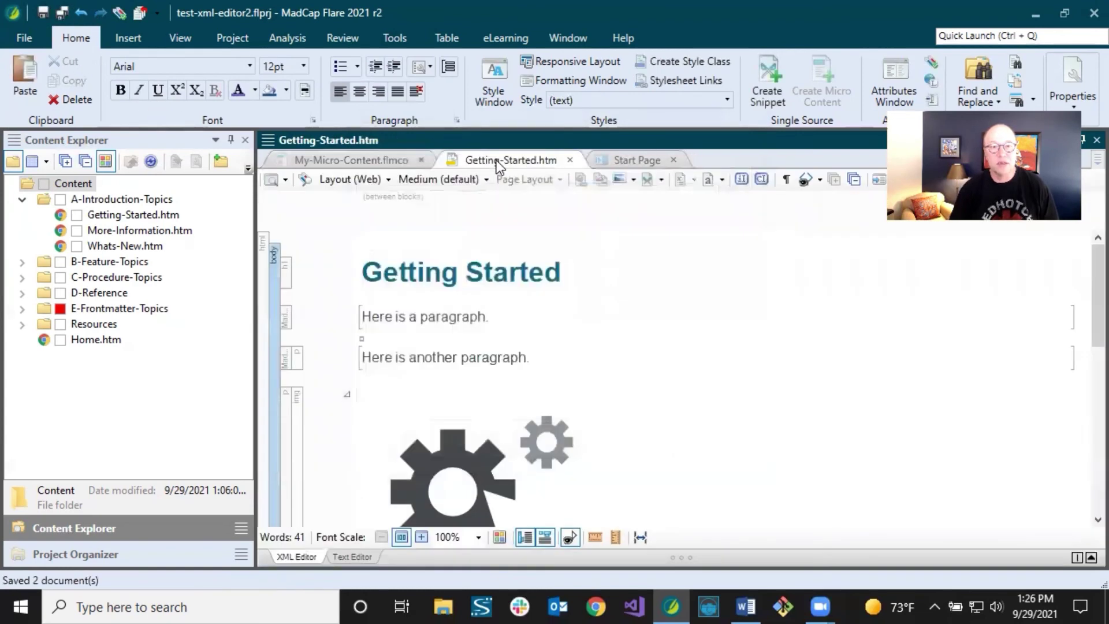
pyautogui.click(489, 276)
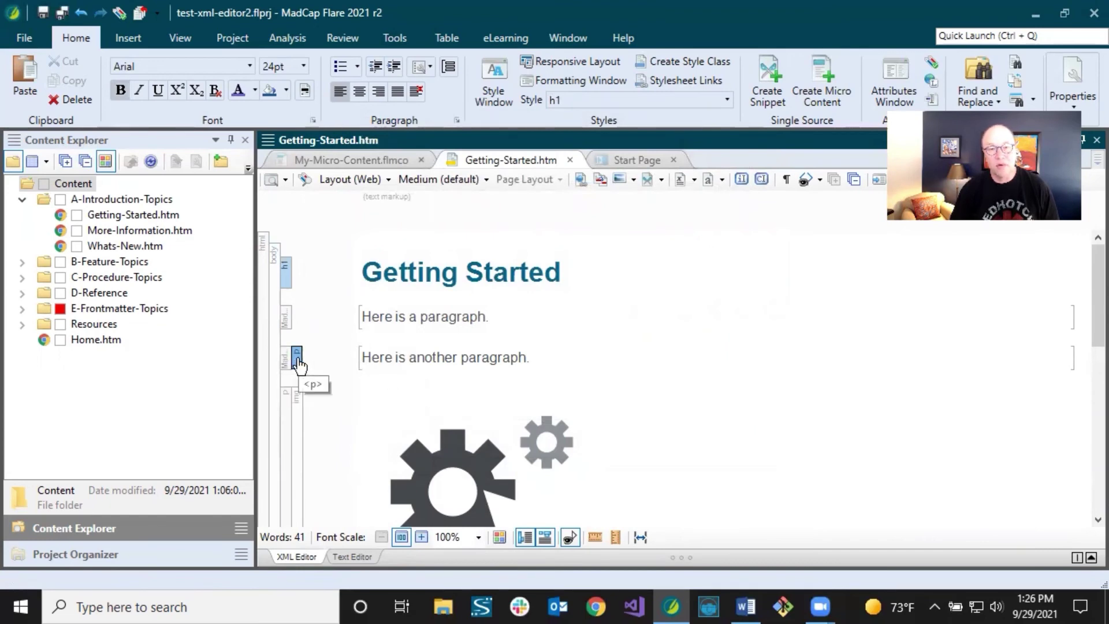
pyautogui.click(468, 361)
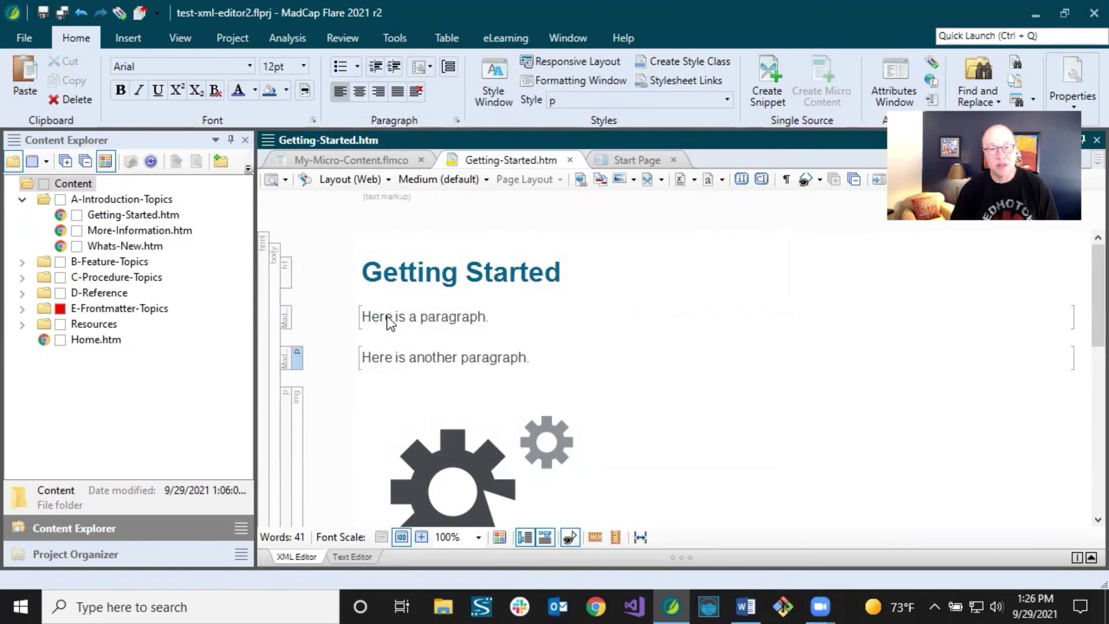
pyautogui.click(367, 317)
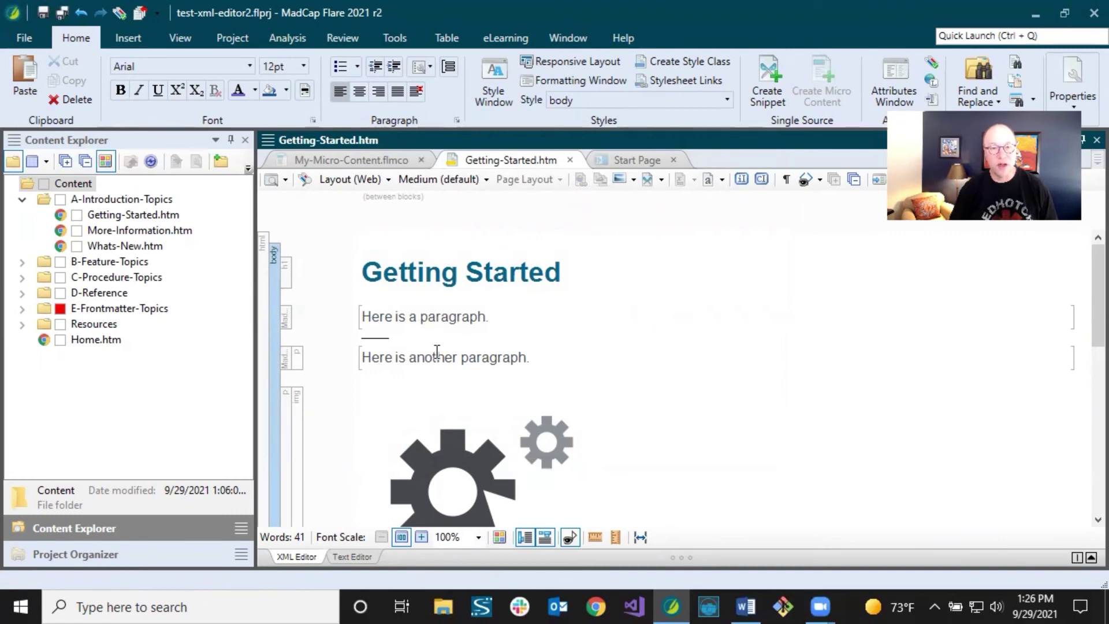
pyautogui.click(415, 357)
pyautogui.moveTo(376, 358); pyautogui.dragTo(513, 358)
pyautogui.click(513, 358)
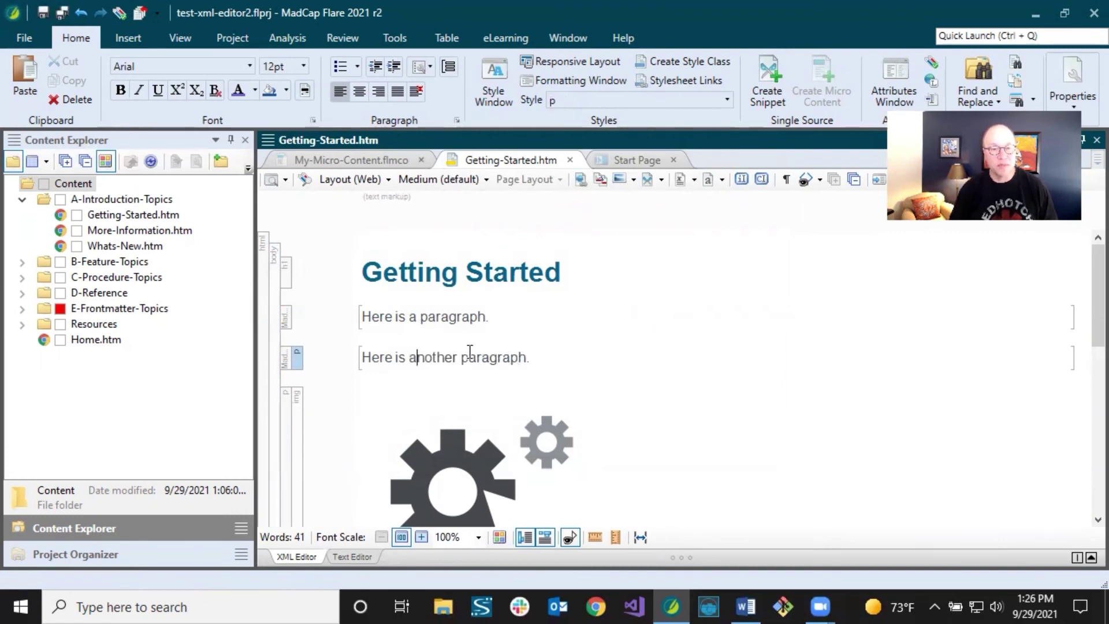
pyautogui.click(433, 358)
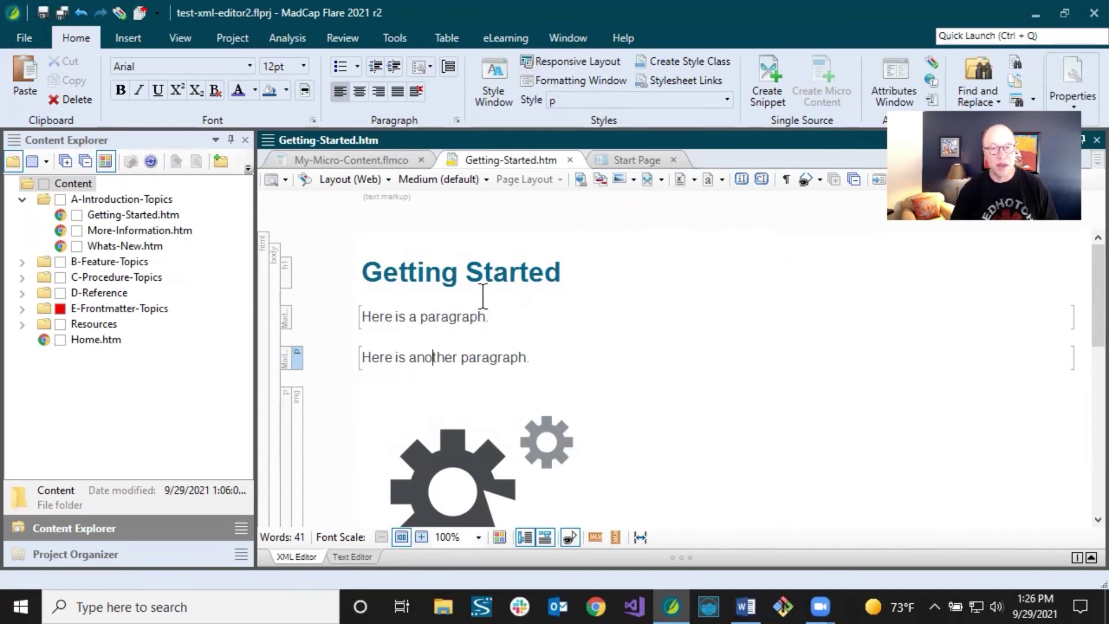
pyautogui.click(484, 273)
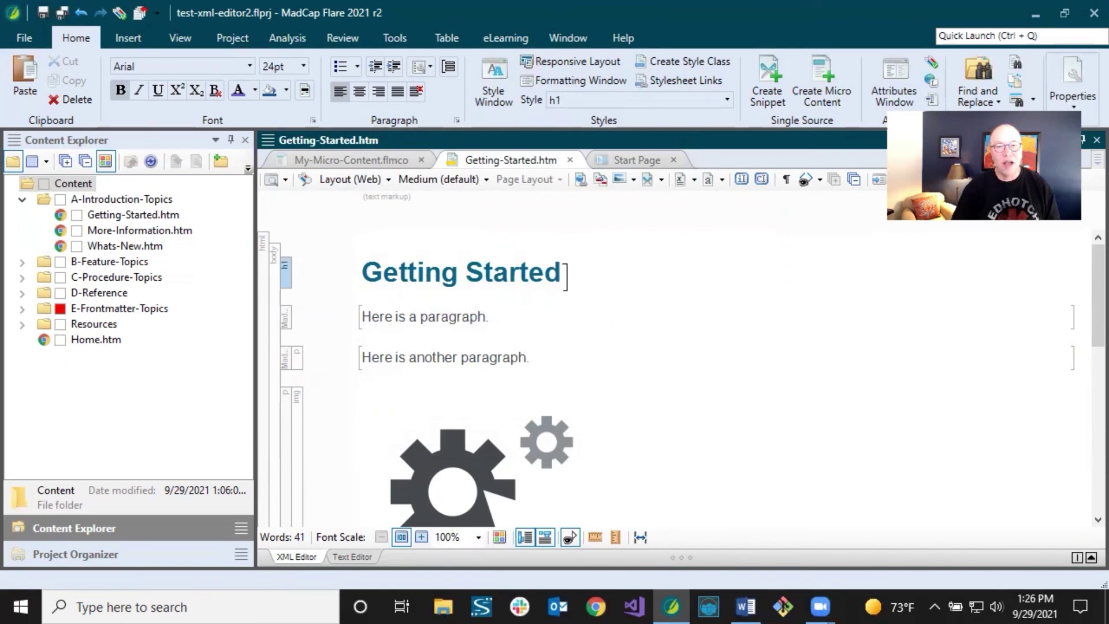
pyautogui.click(559, 271)
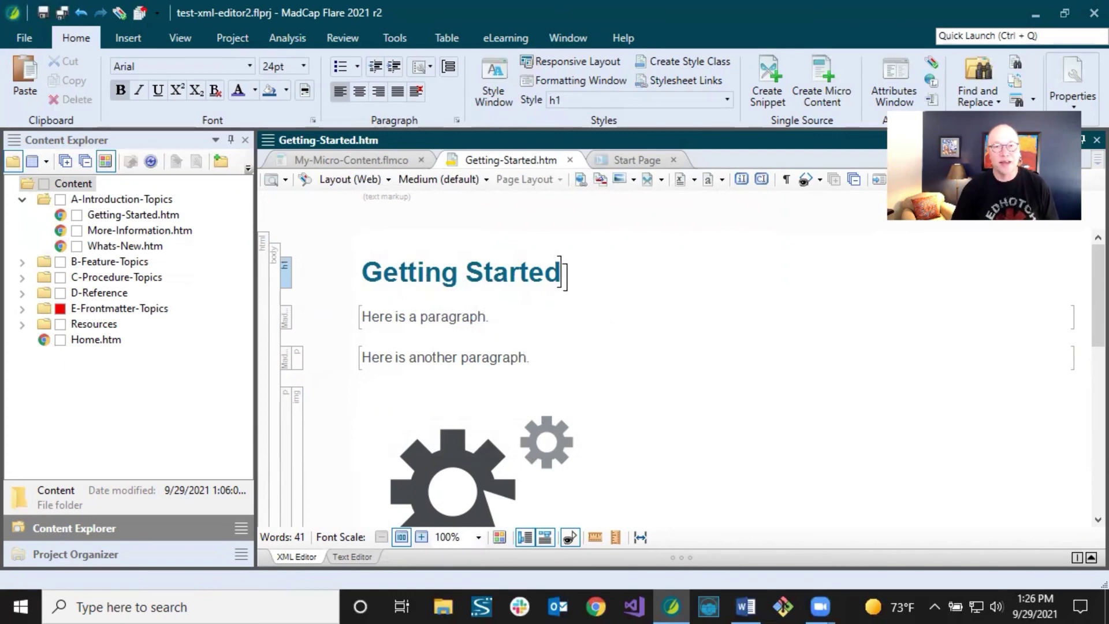